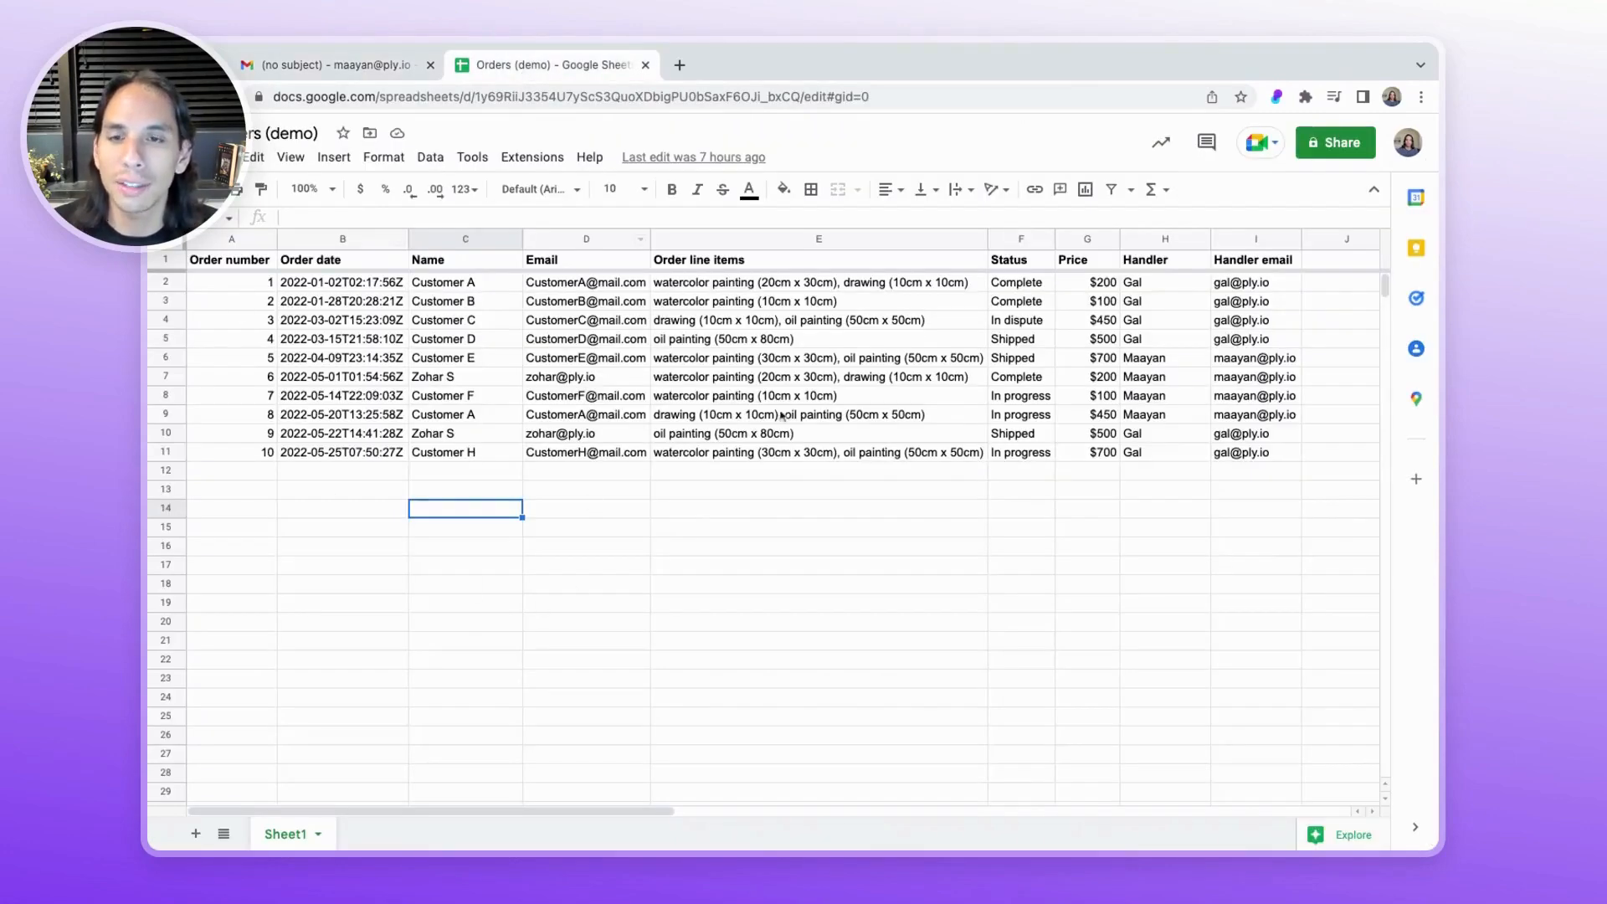
Switch from the orders sheet to Gmail, start a reply to the customer's sample email and run the sheet-icon automation to fill it.
click(577, 240)
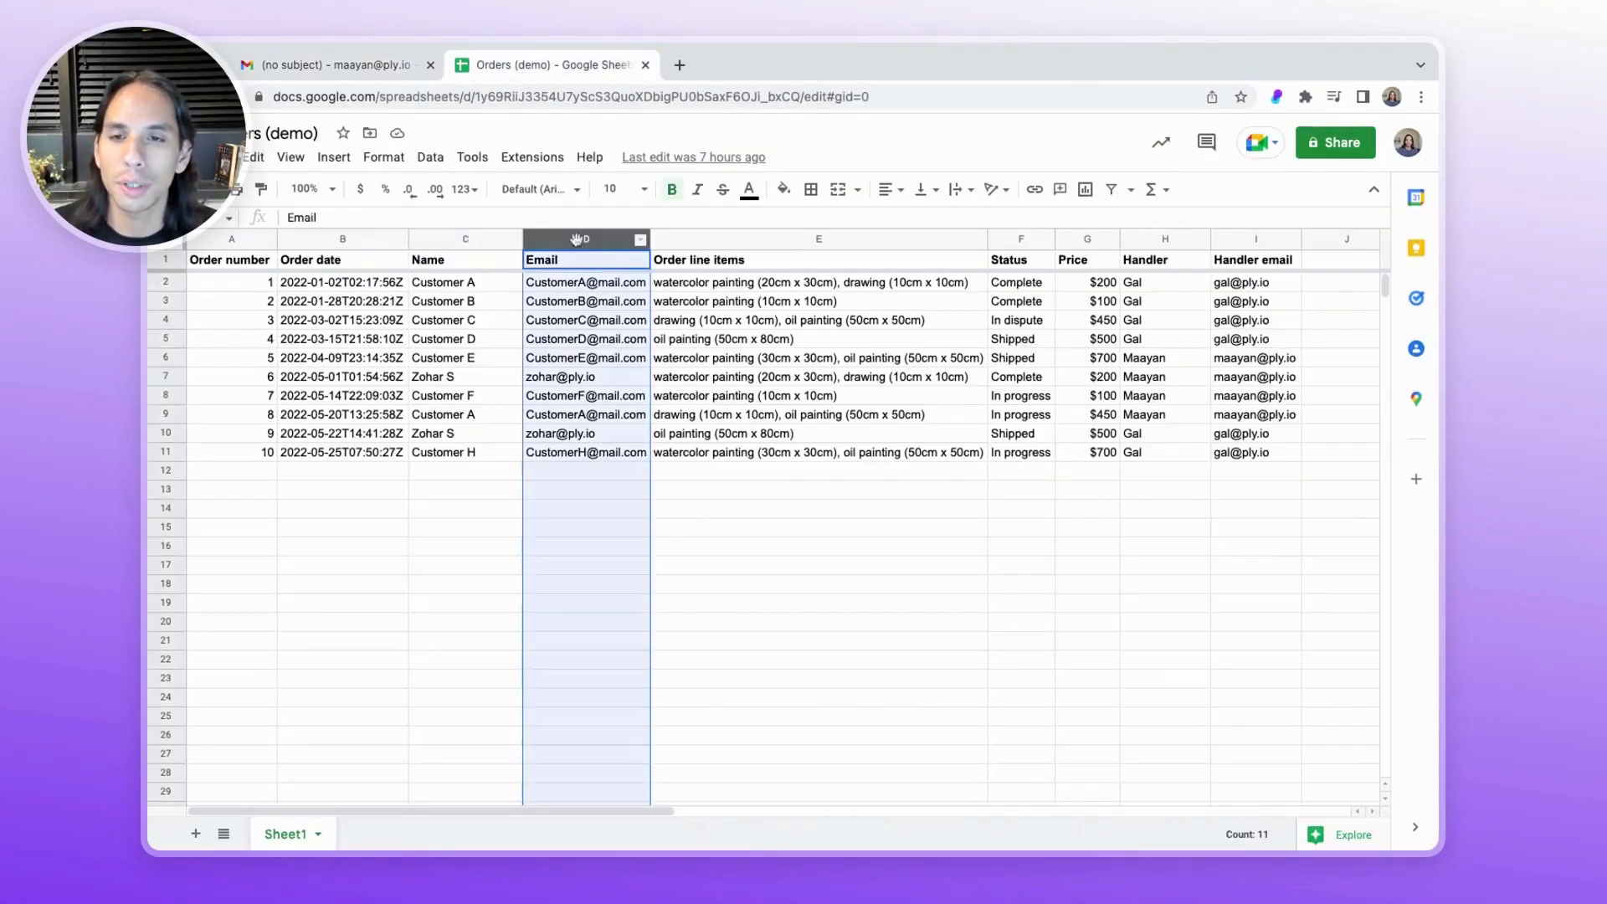
click(394, 66)
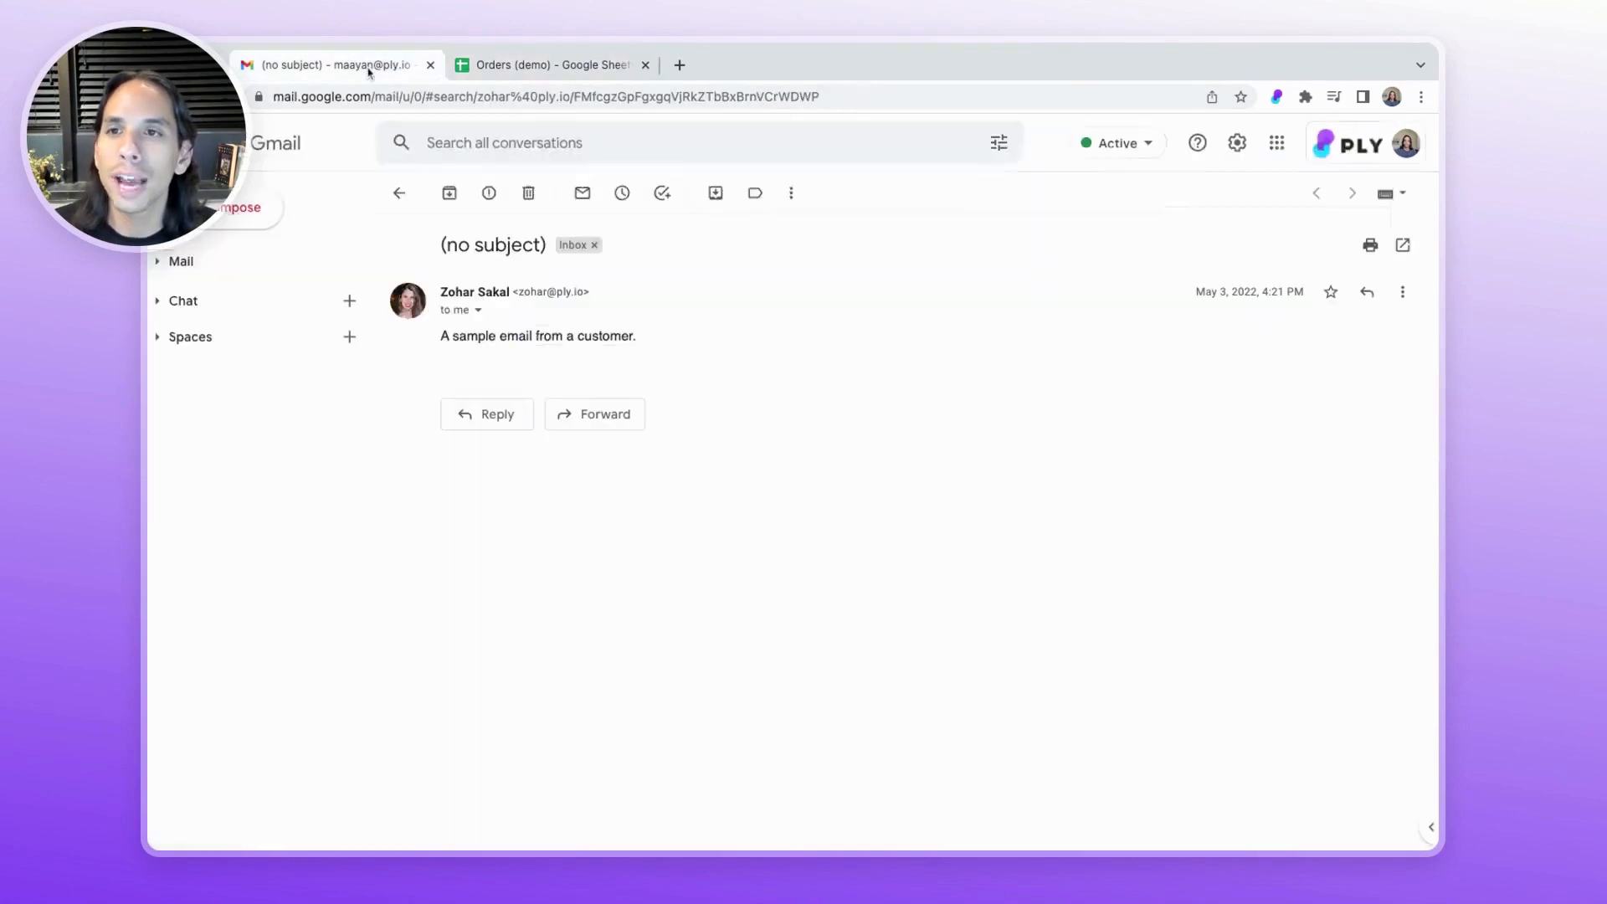
click(493, 414)
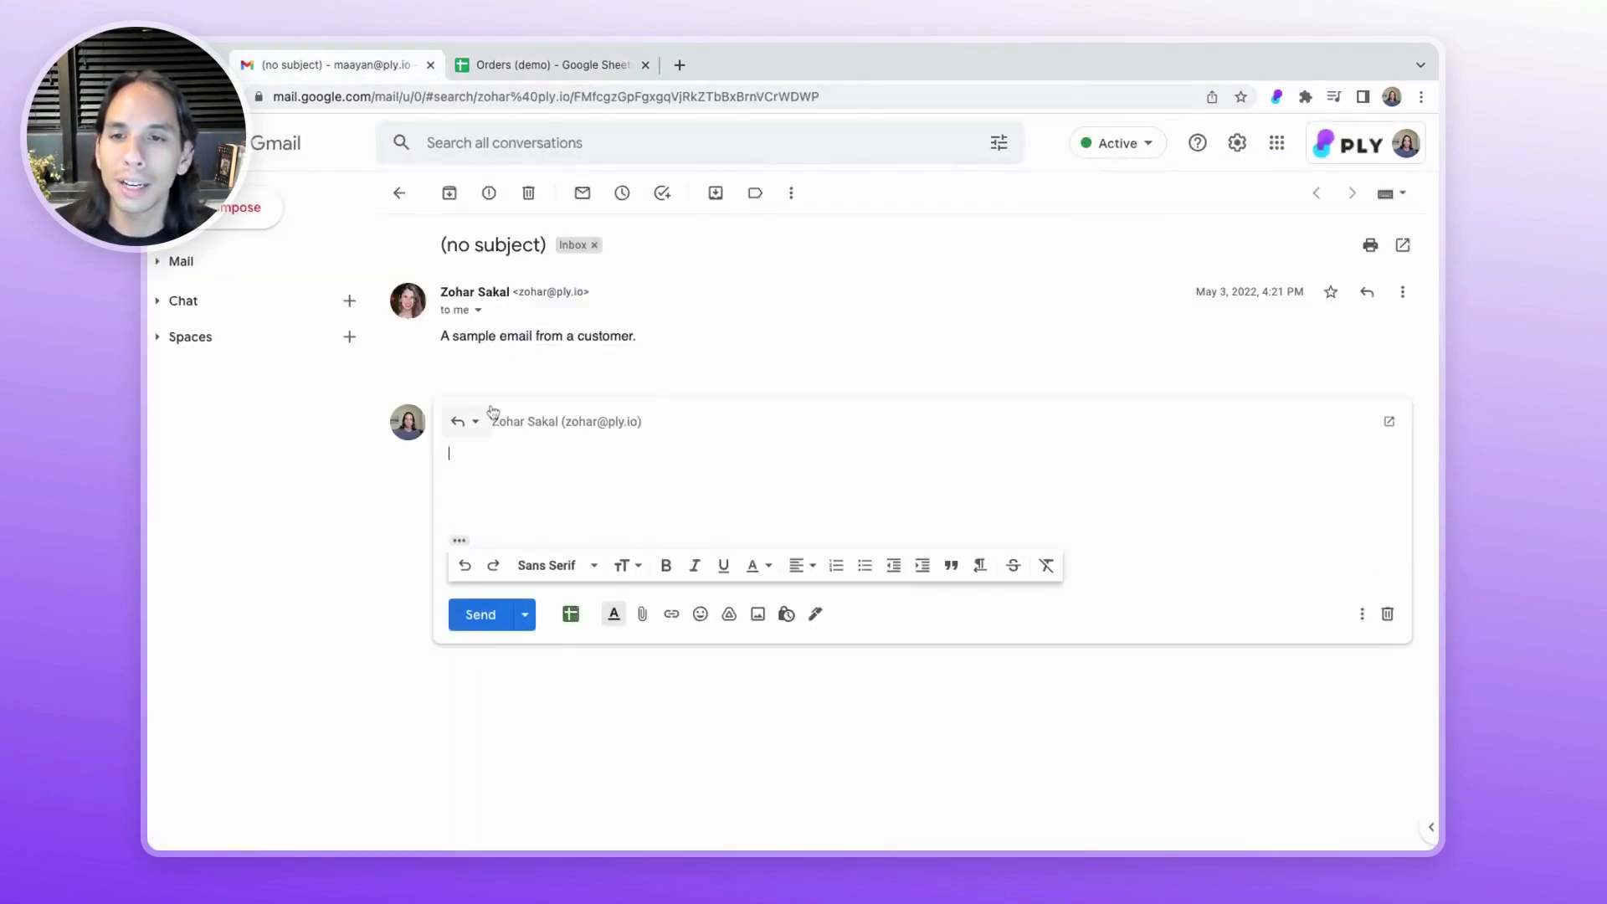
click(570, 614)
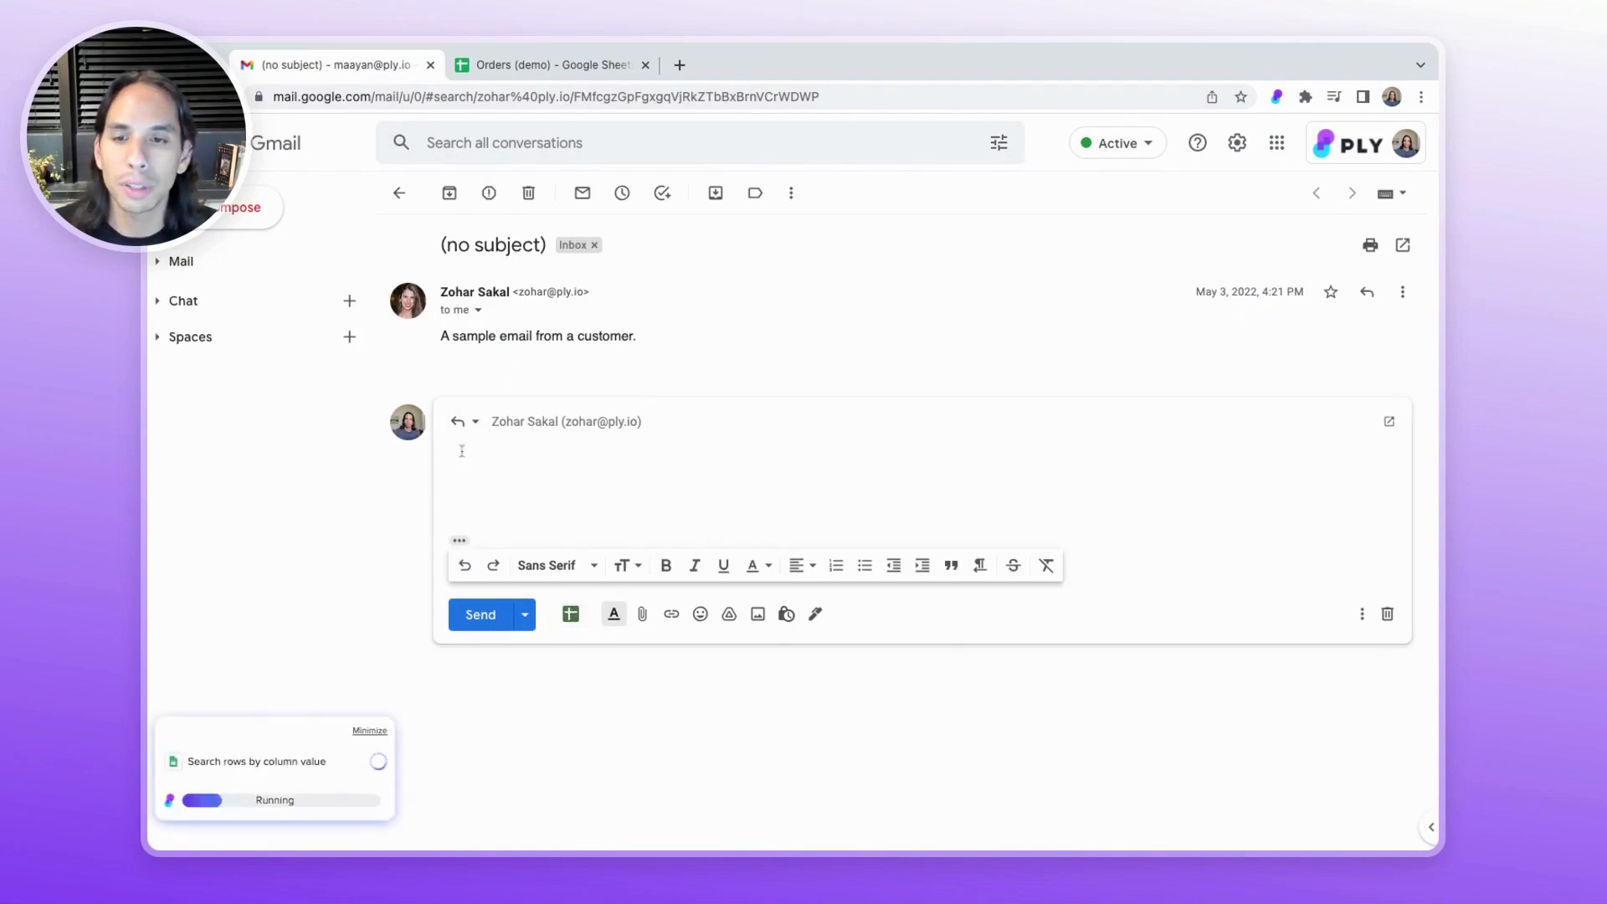
Examine the drafted reply's order status, order items and handler lines, and its To and Cc recipients.
drag(546, 488, 572, 493)
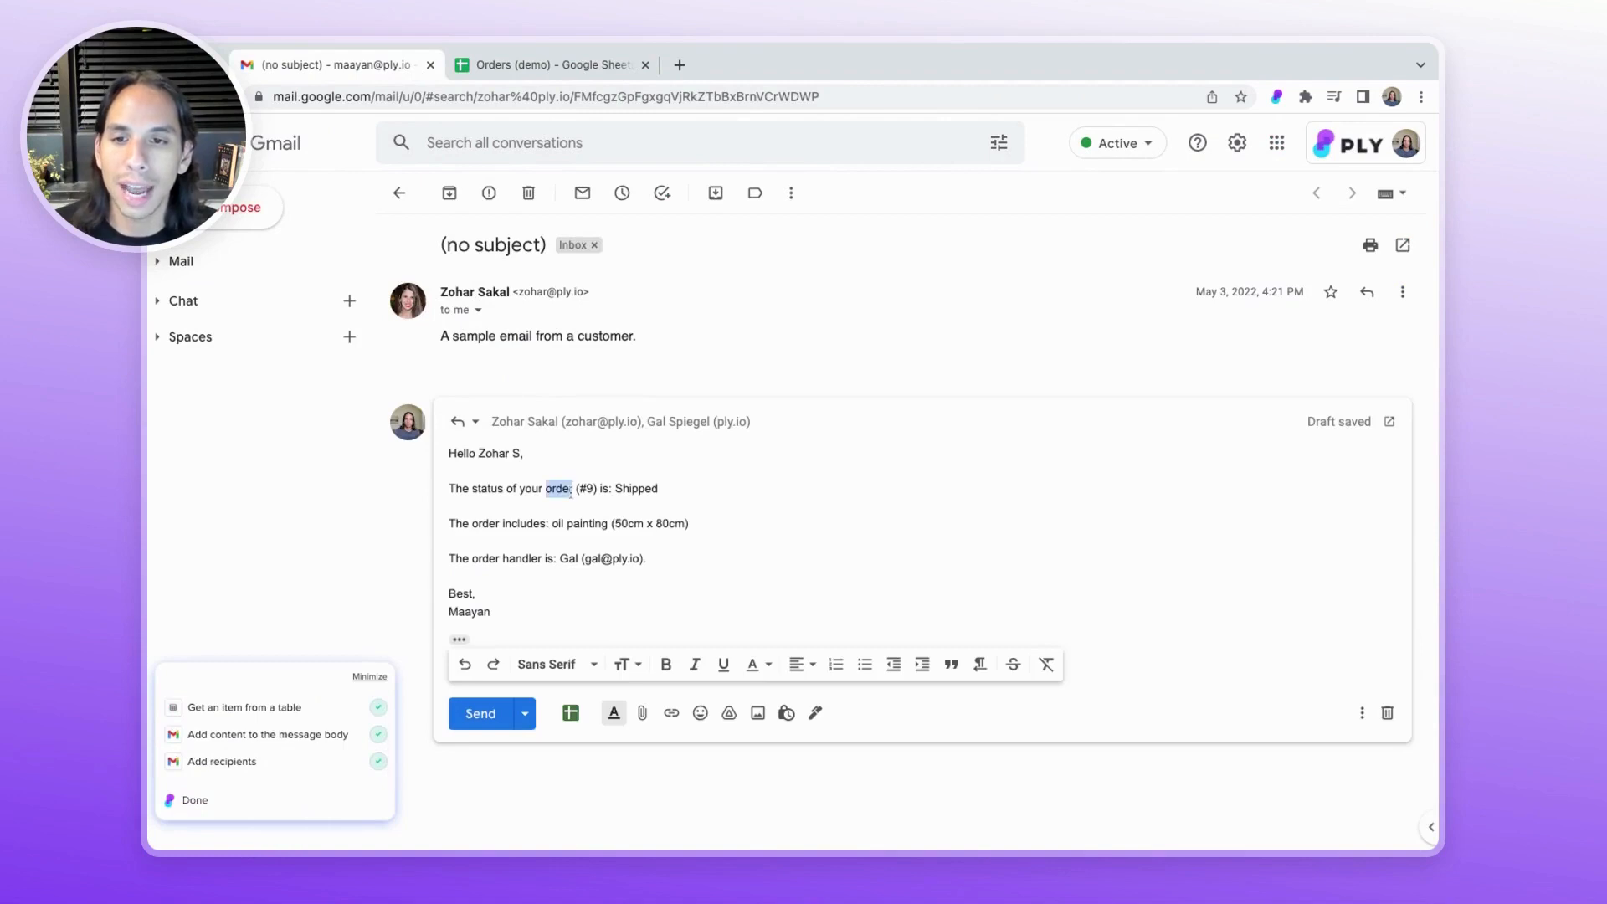
triple_click(570, 493)
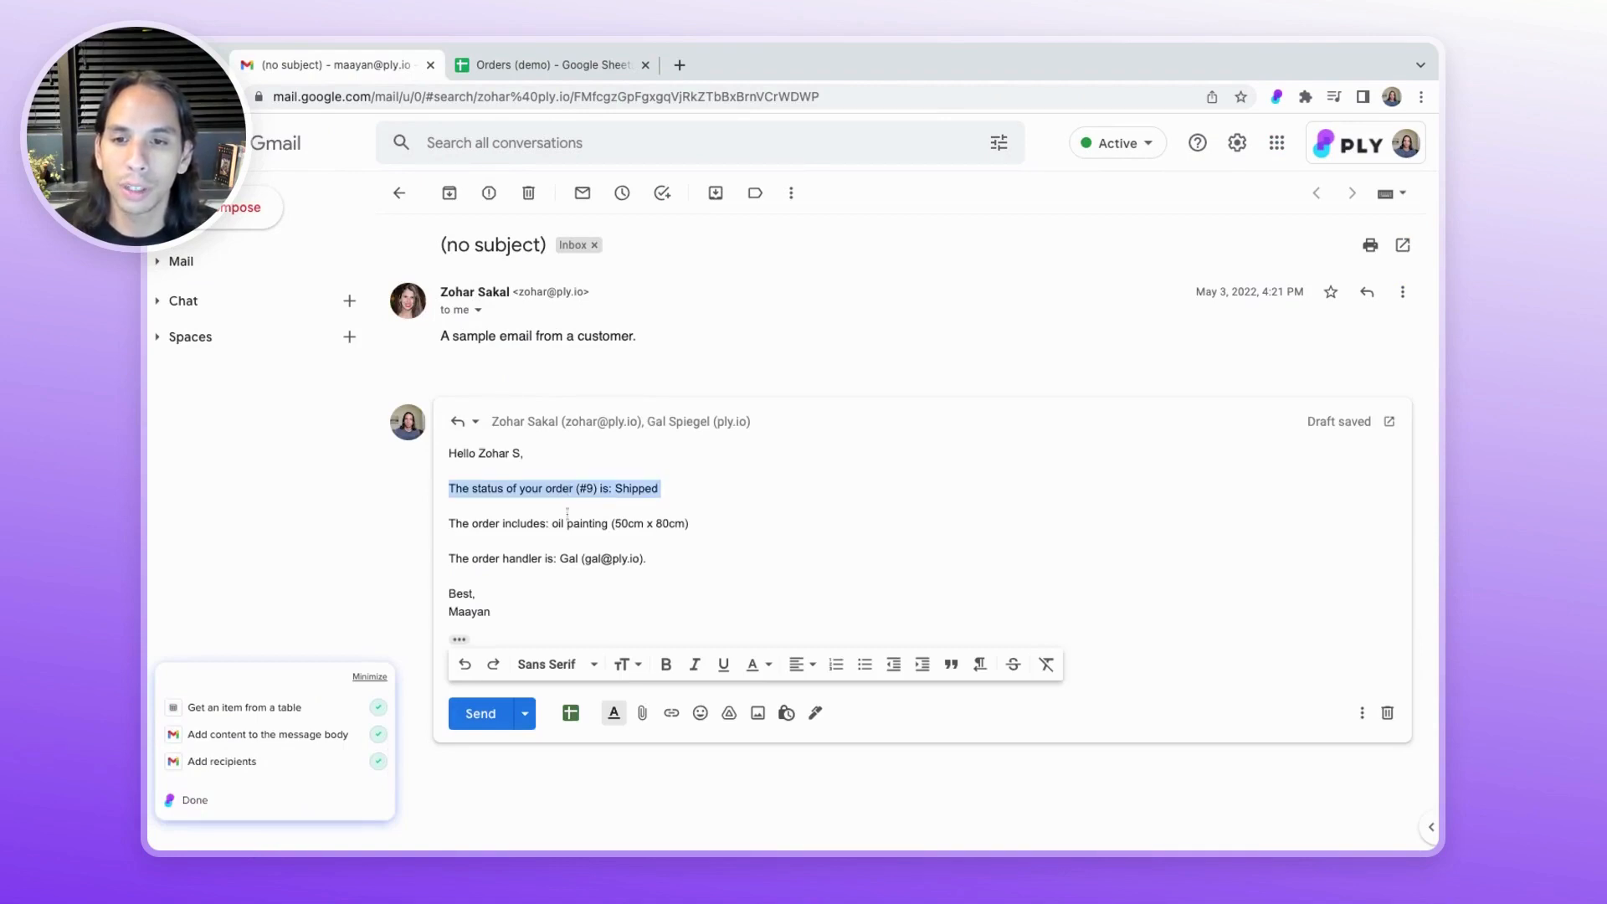
triple_click(569, 524)
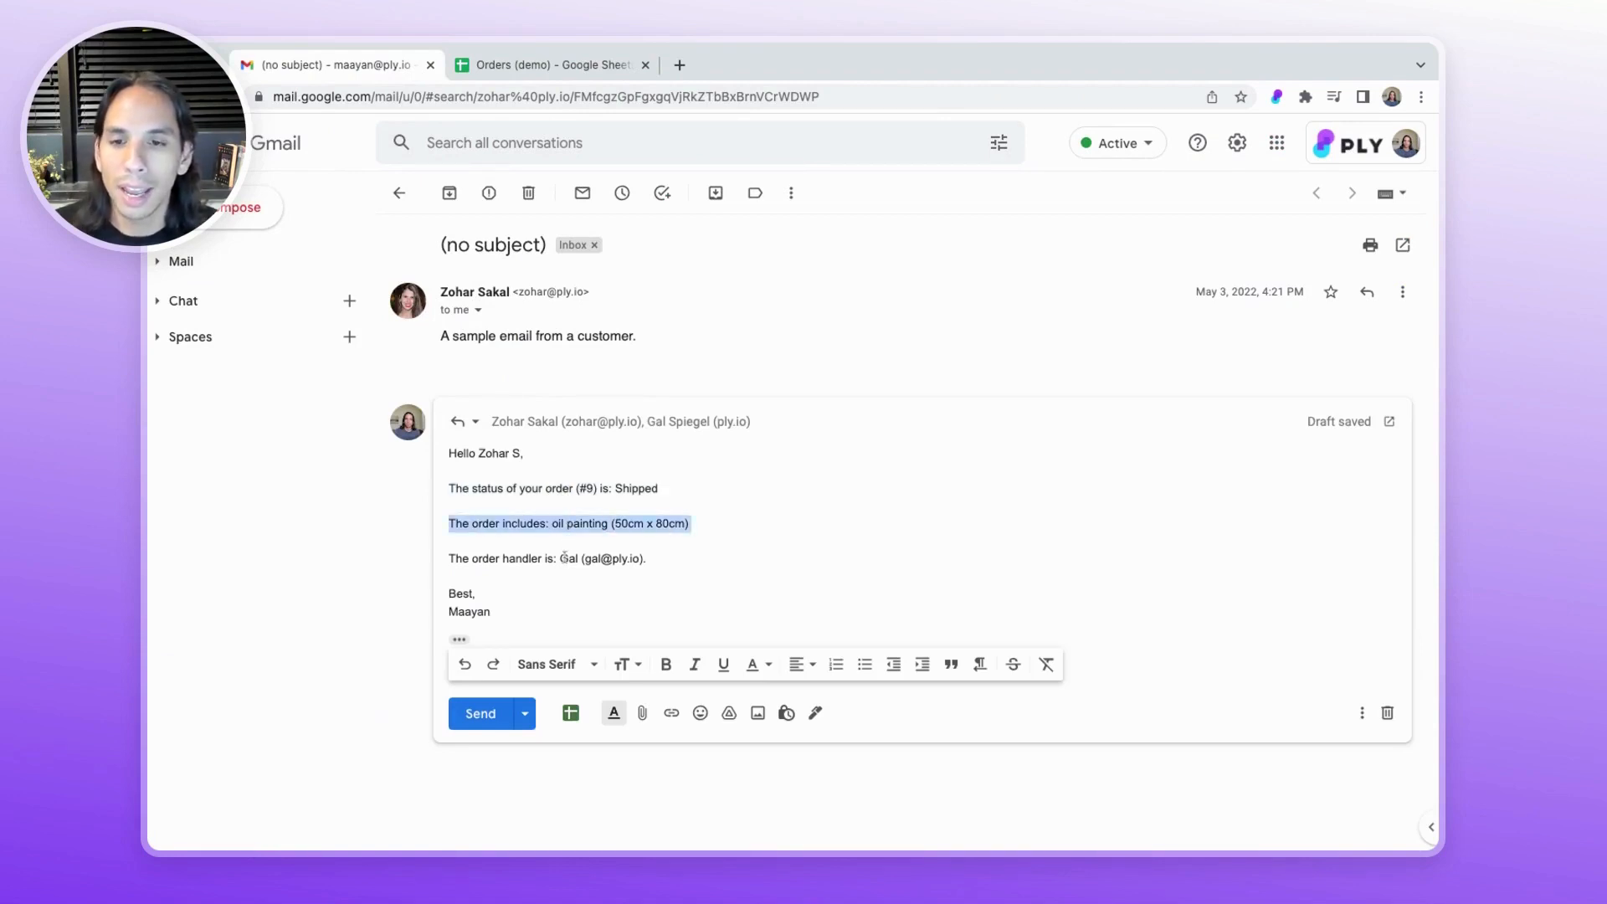
triple_click(565, 557)
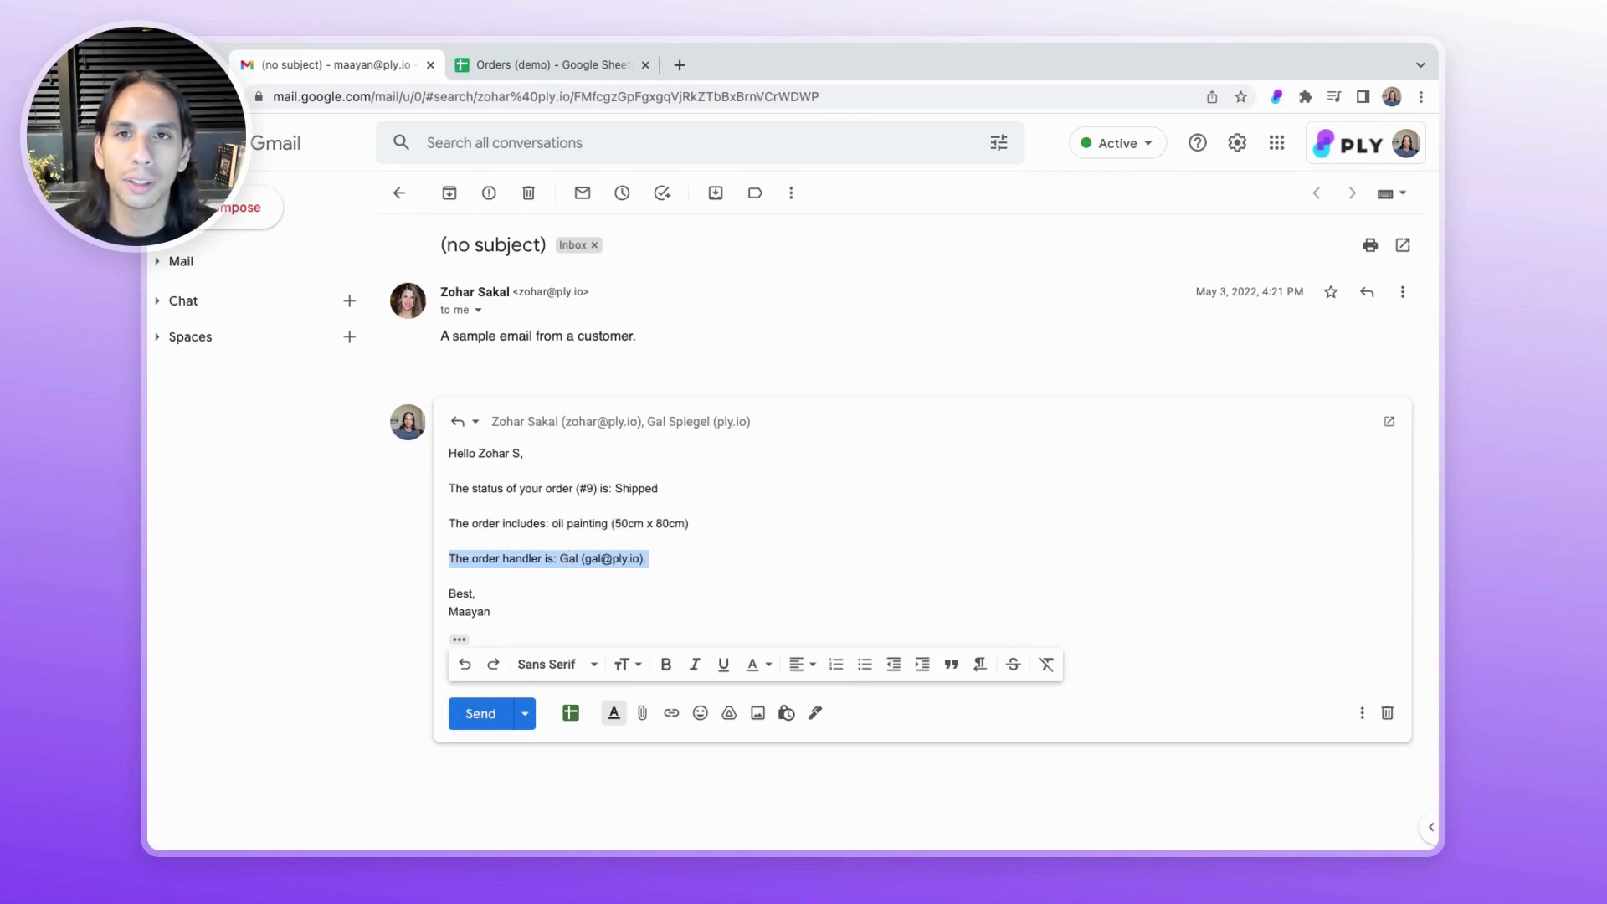
click(668, 422)
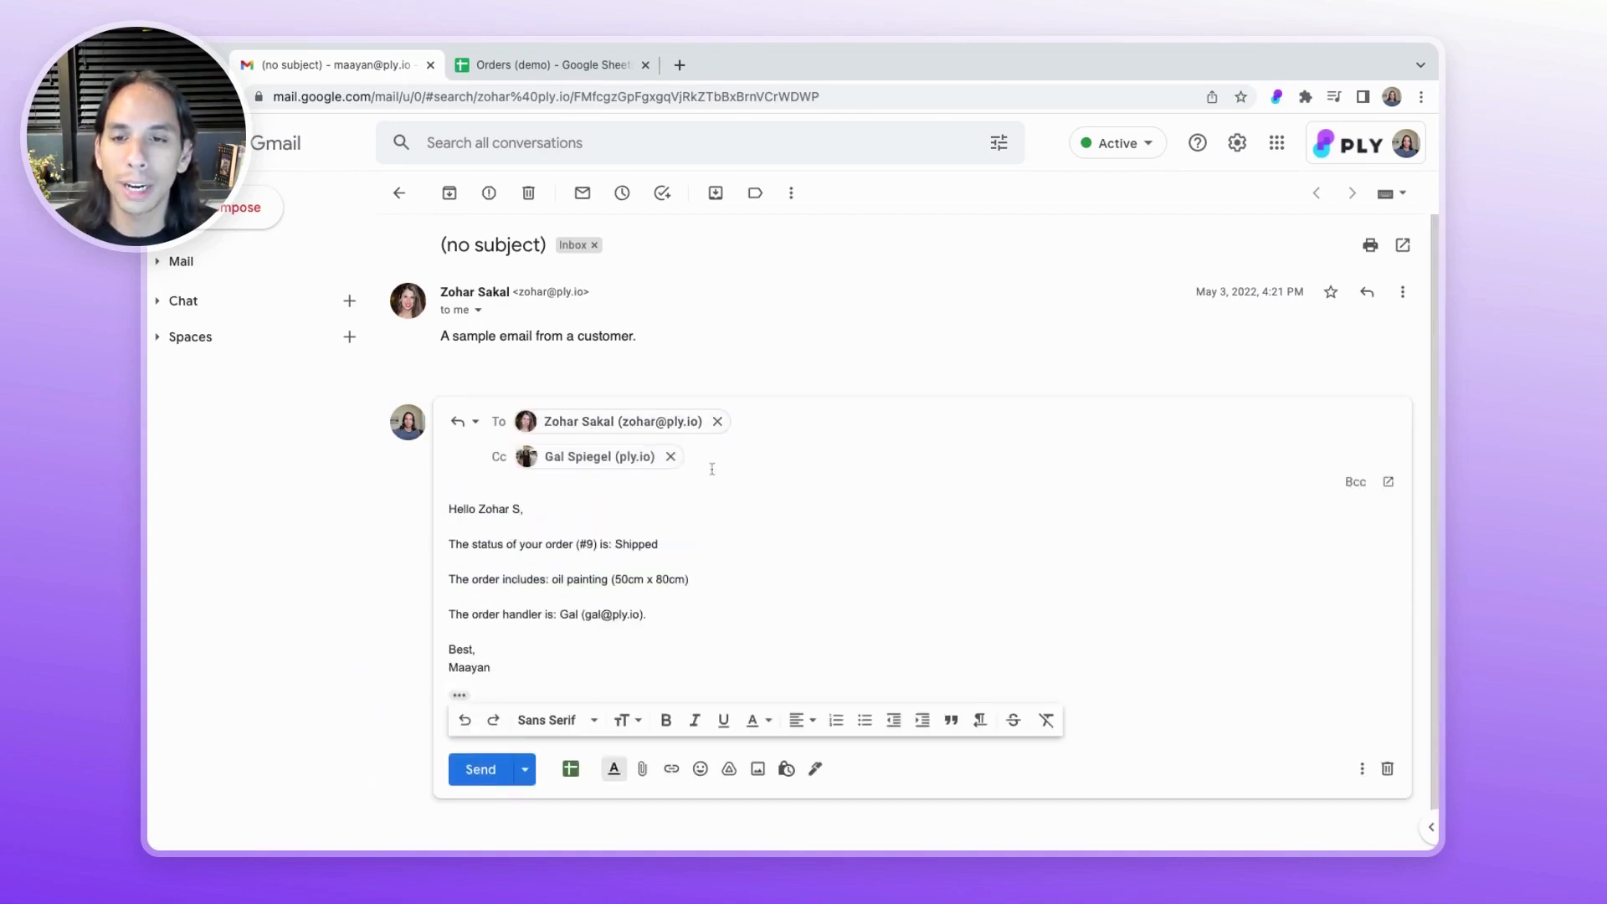
mouse_move(657, 458)
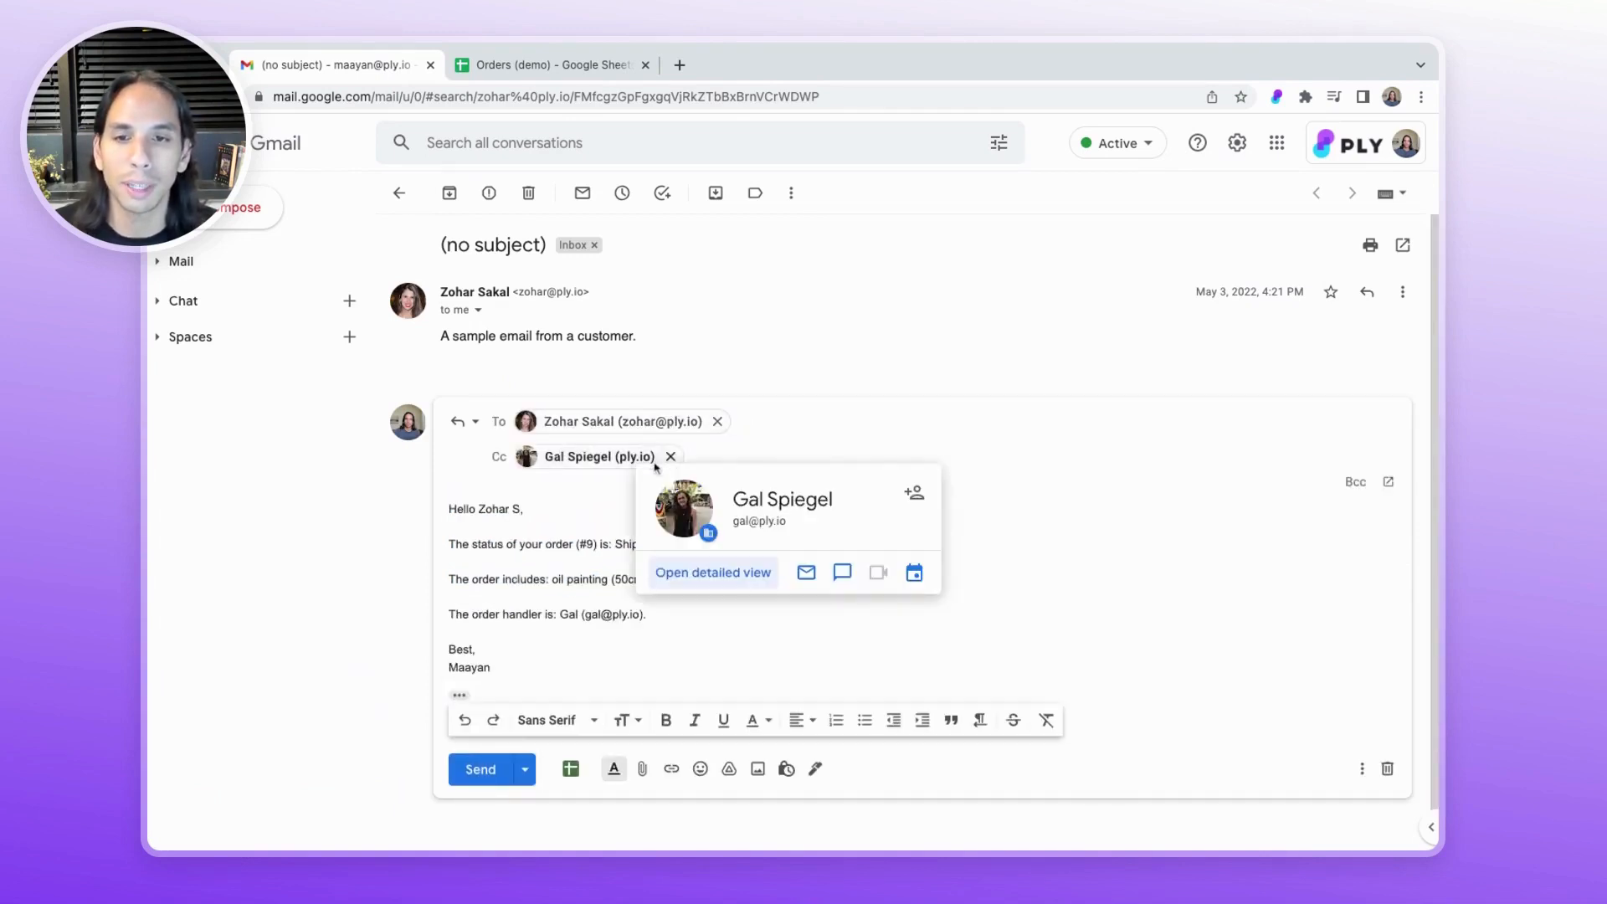
click(593, 546)
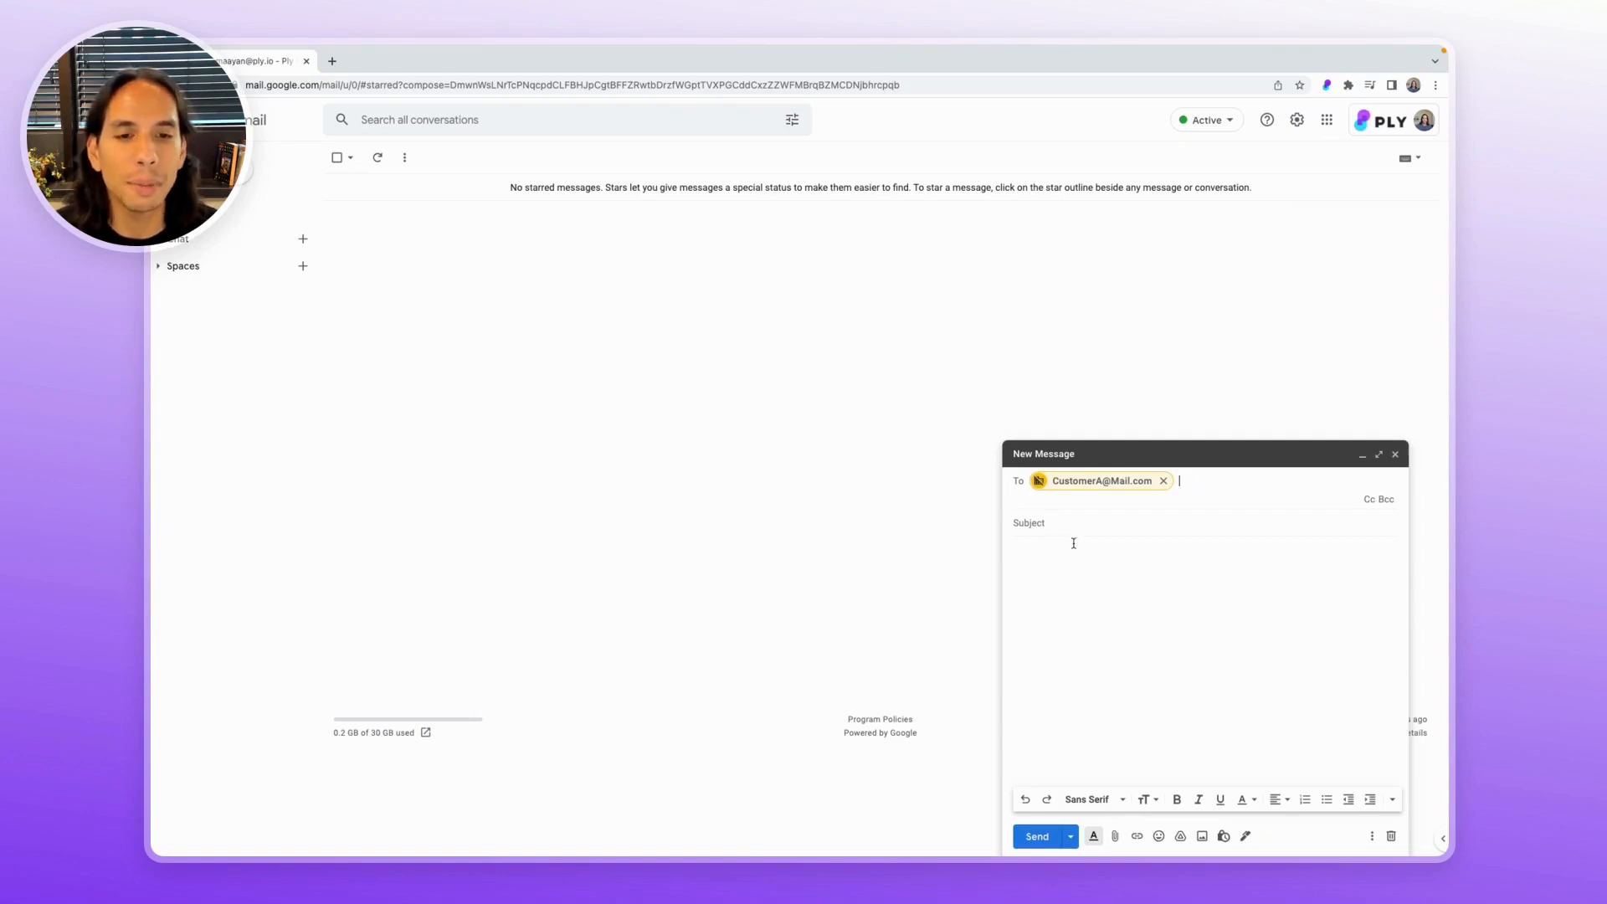
Add a Ply feature to Gmail in the Compose context and create a button for it.
mouse_move(1175, 489)
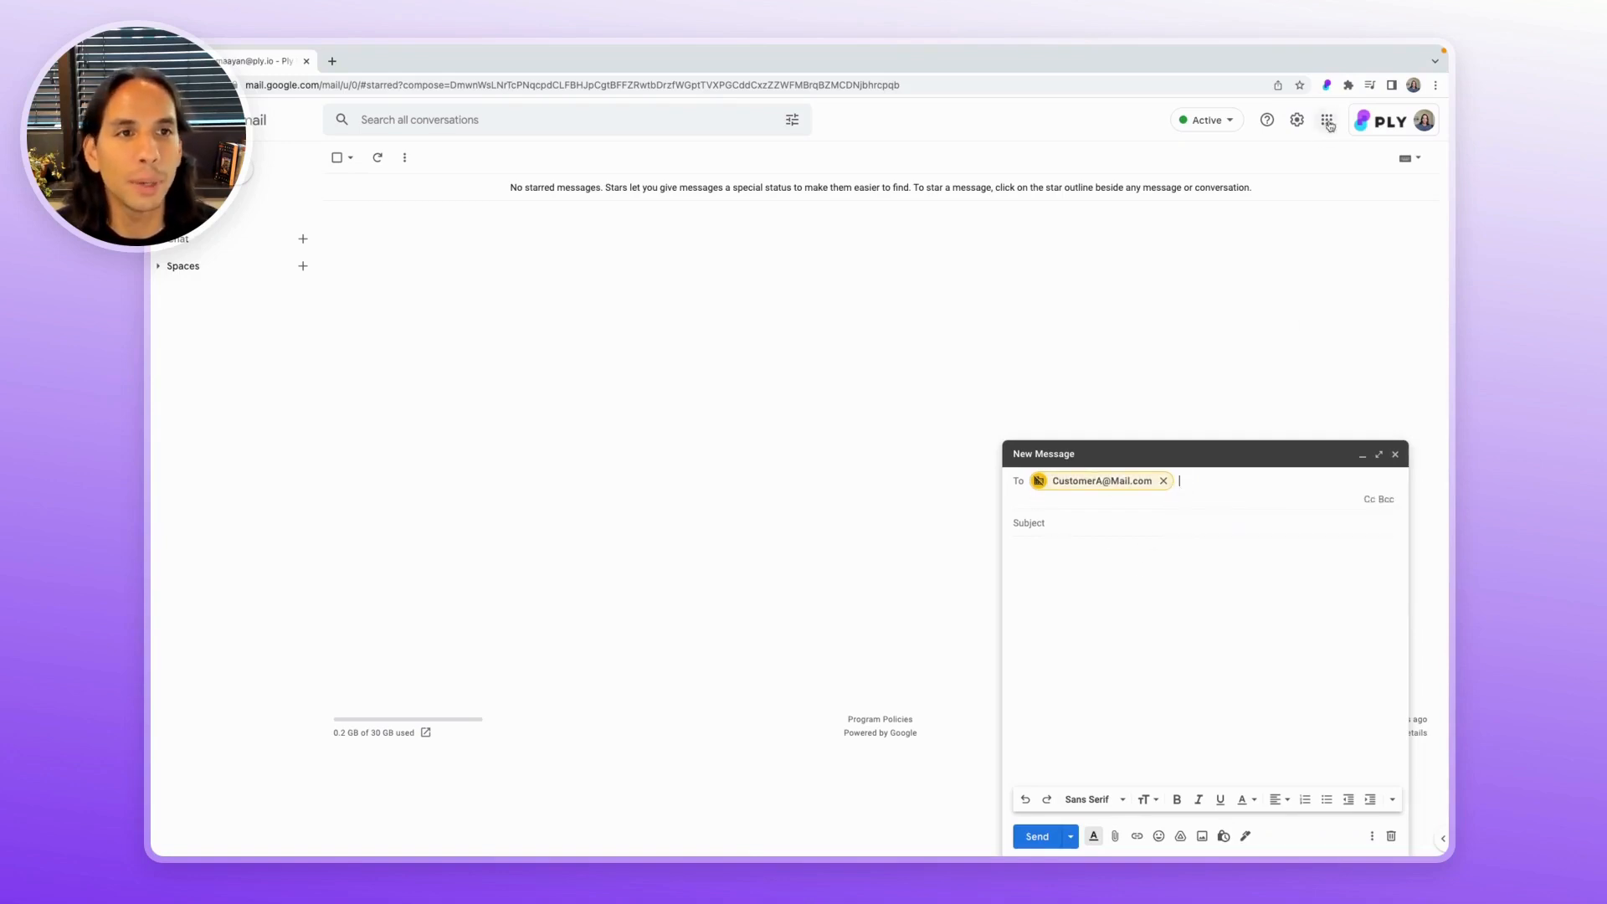
click(1327, 85)
click(1213, 141)
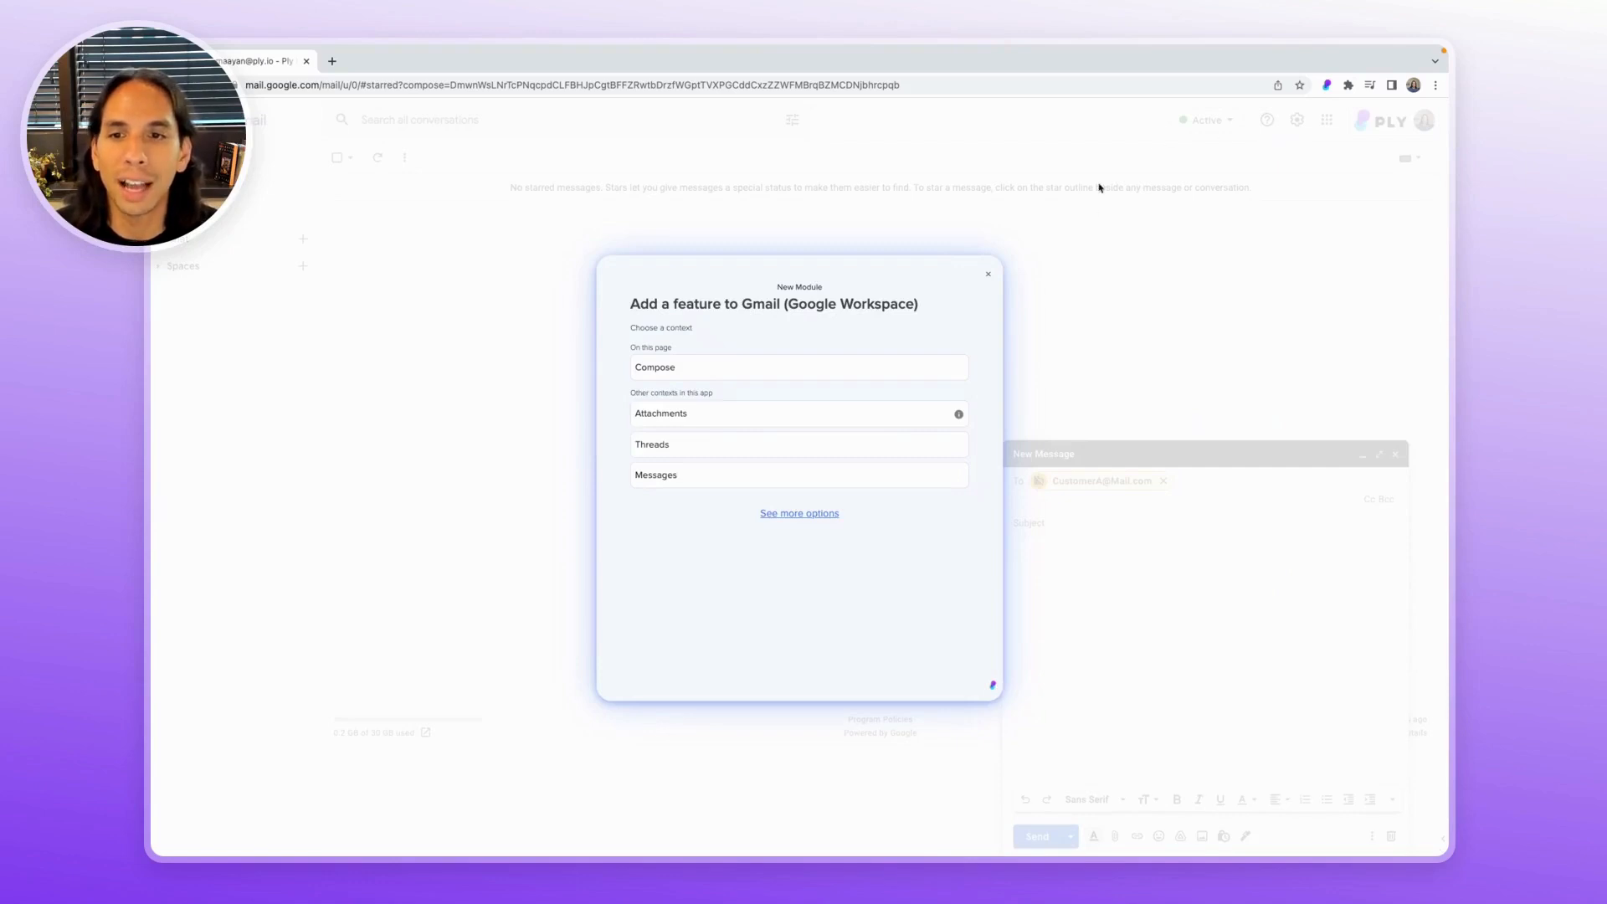
click(848, 369)
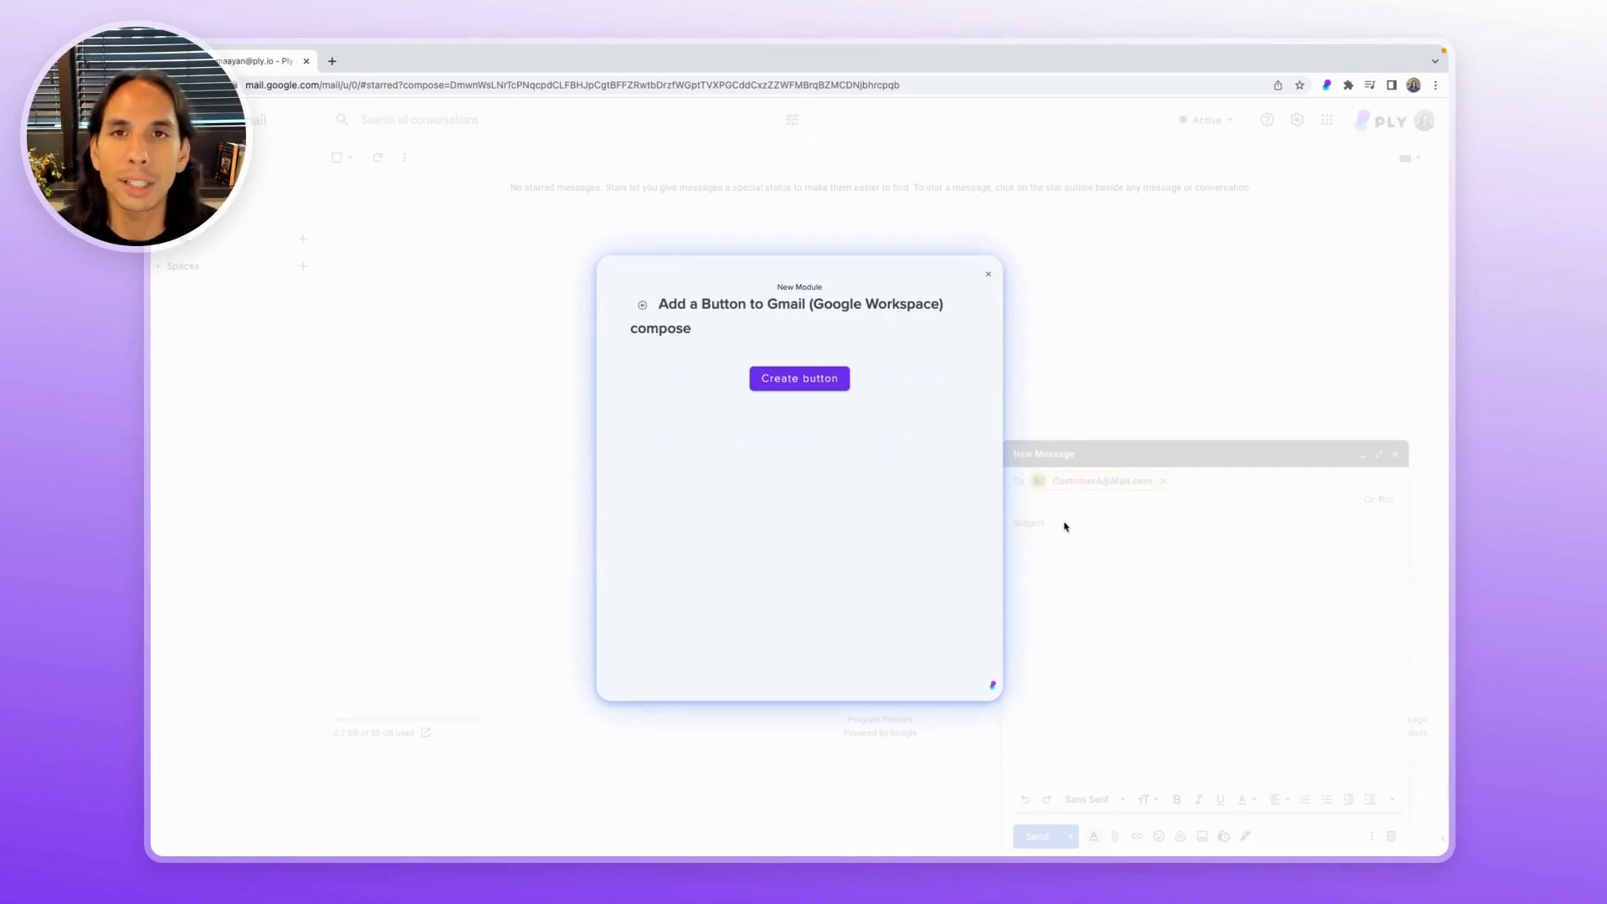
click(804, 377)
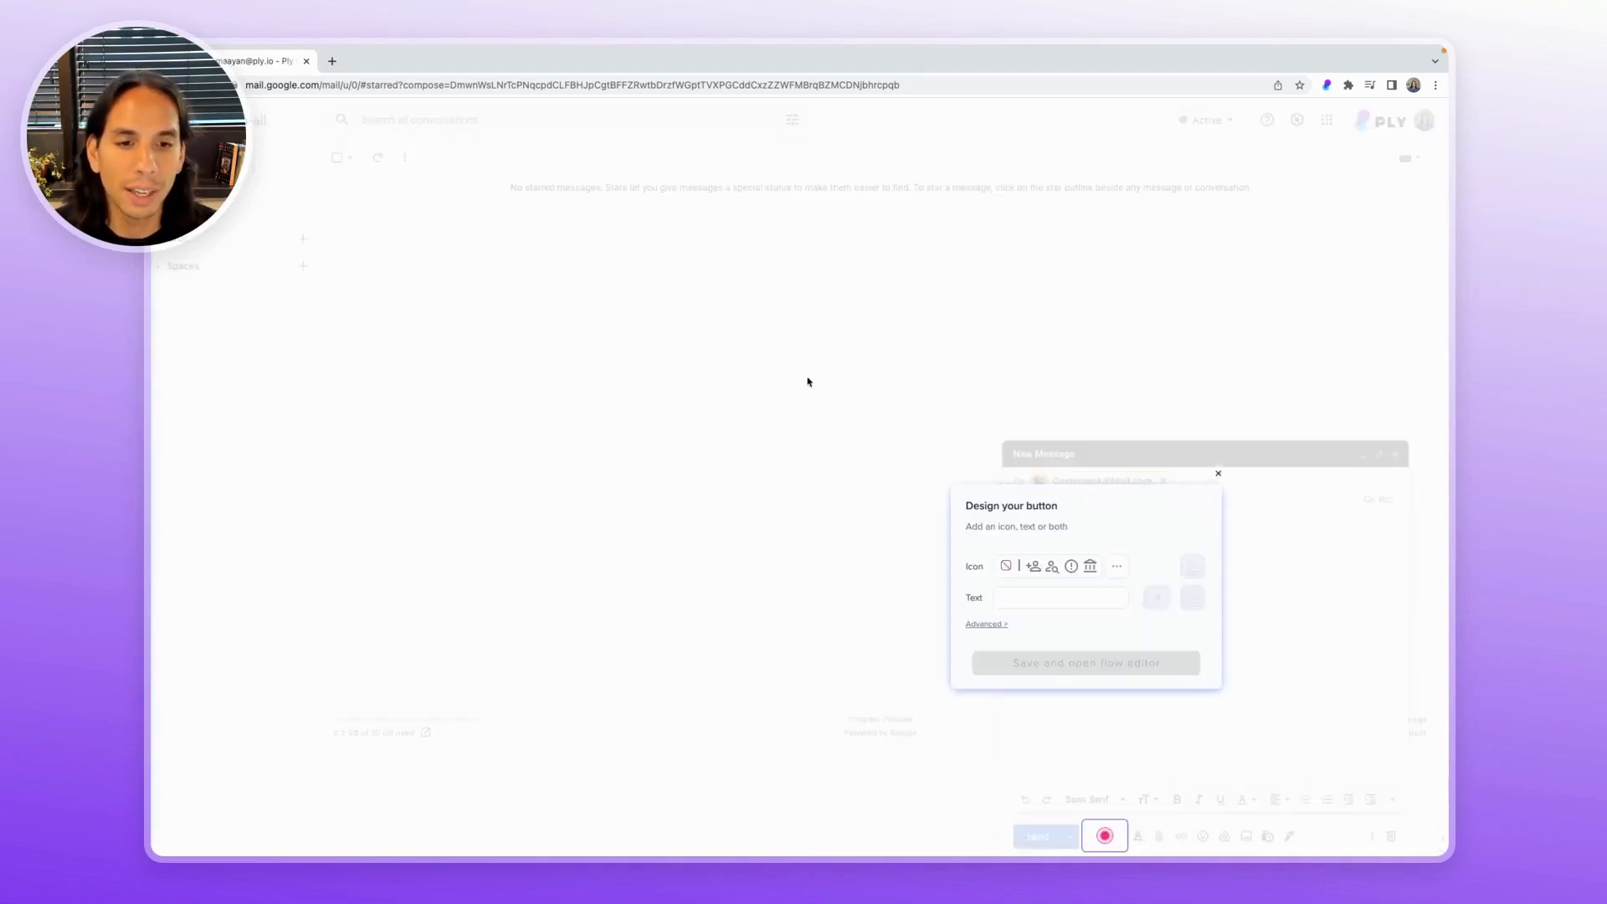
Search the button's icon library for "sheet" and choose the spreadsheet icon.
click(1117, 567)
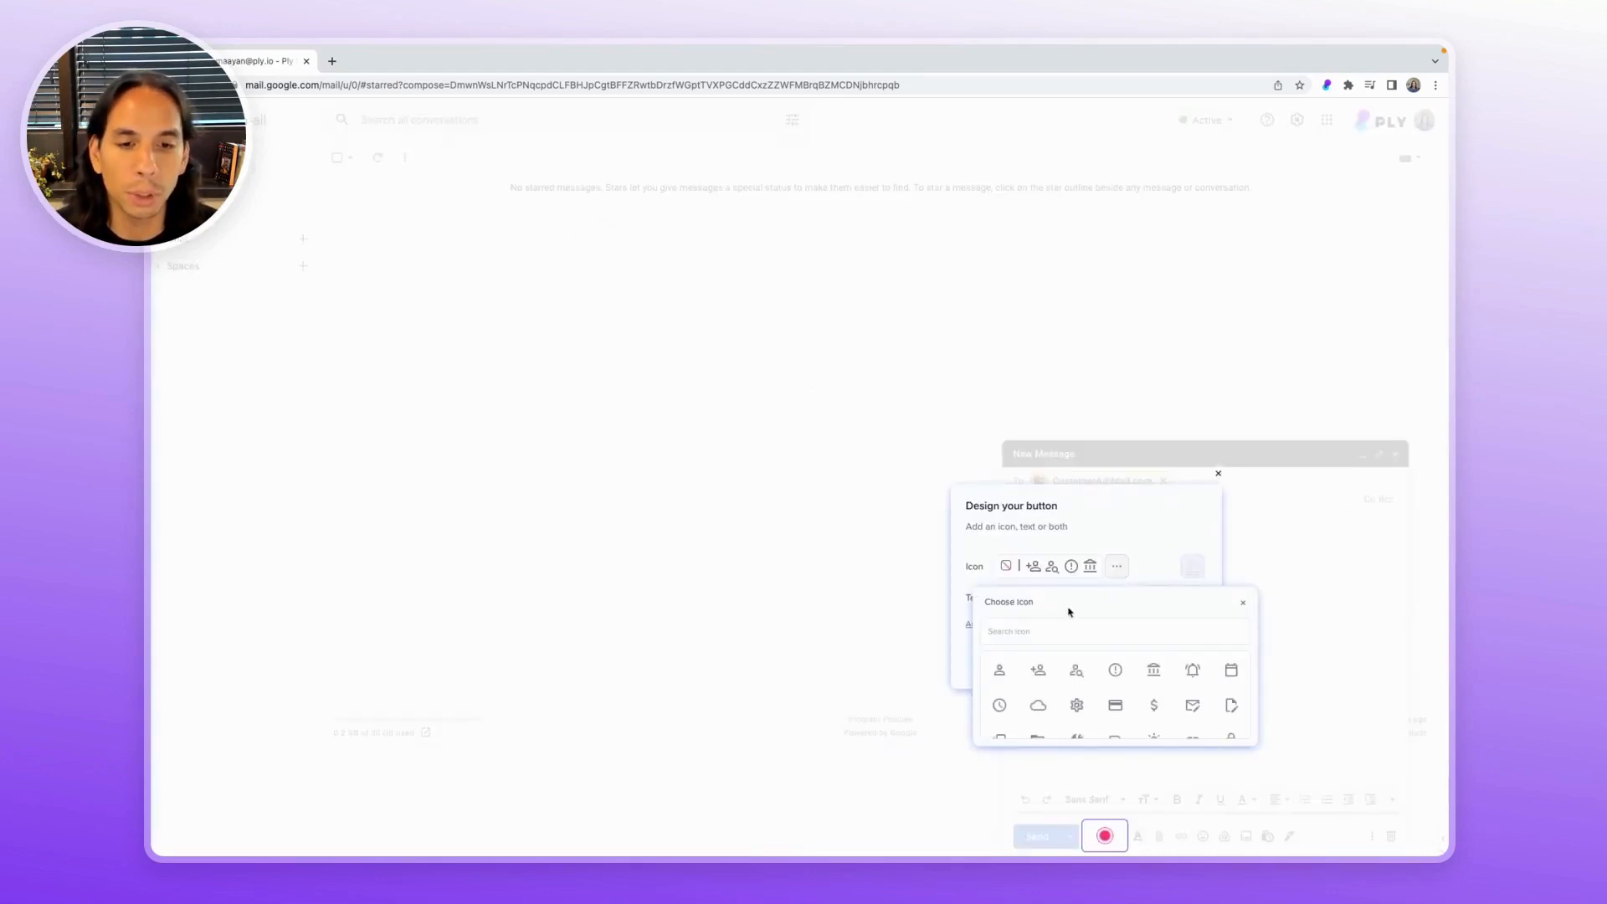
text(shed)
text(t)
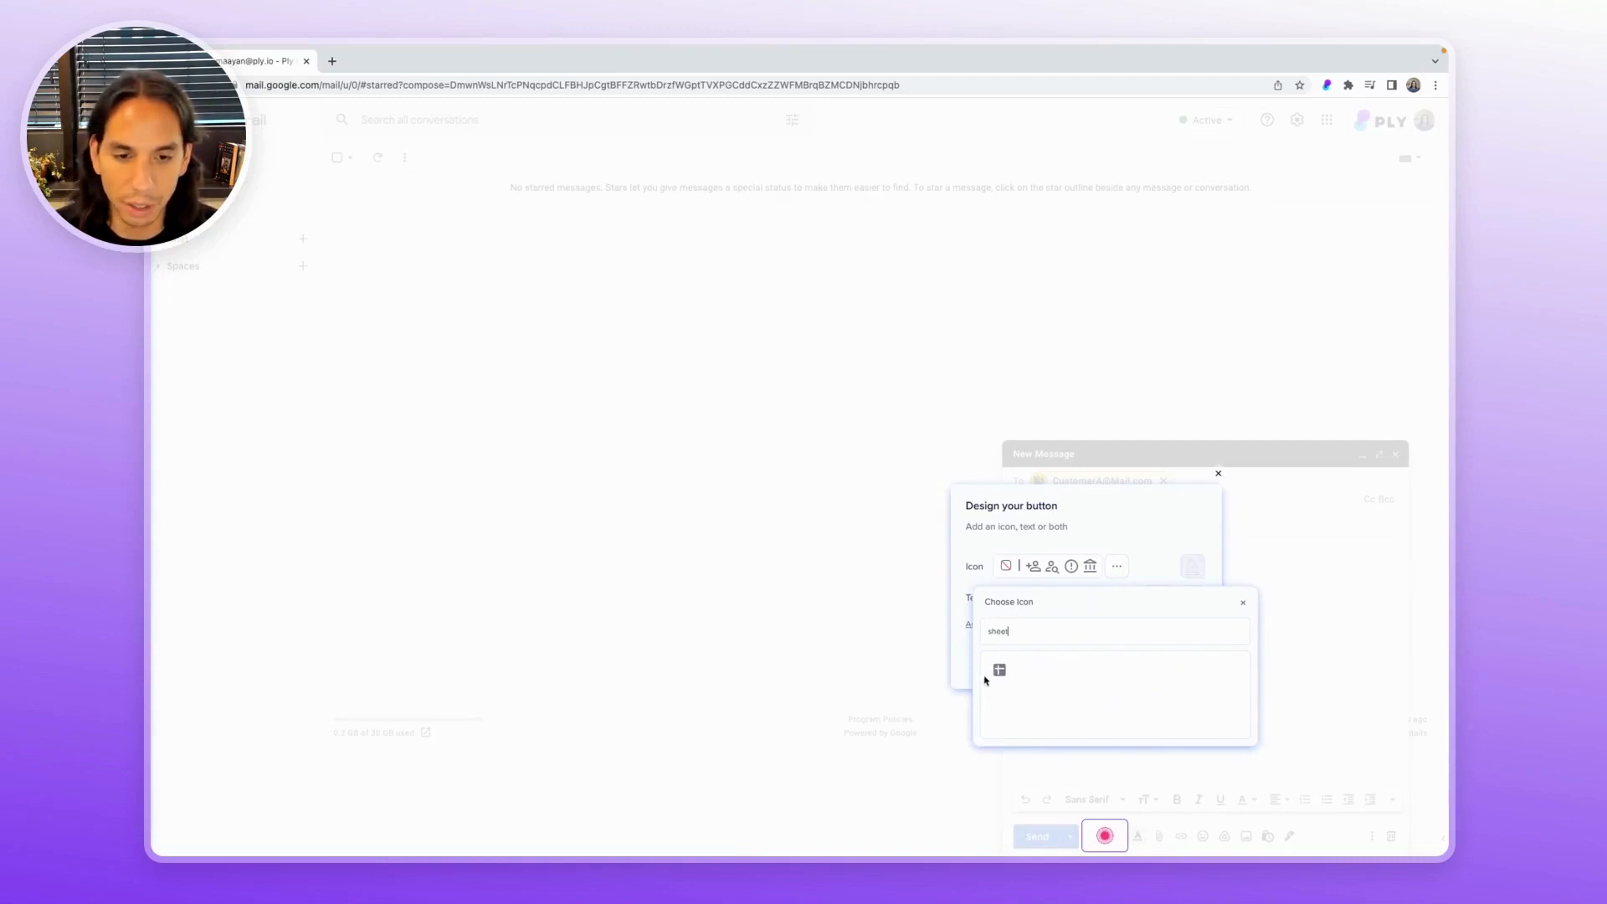
click(1000, 670)
Color the button's icon dark green, then save the button and open the flow editor.
click(1192, 566)
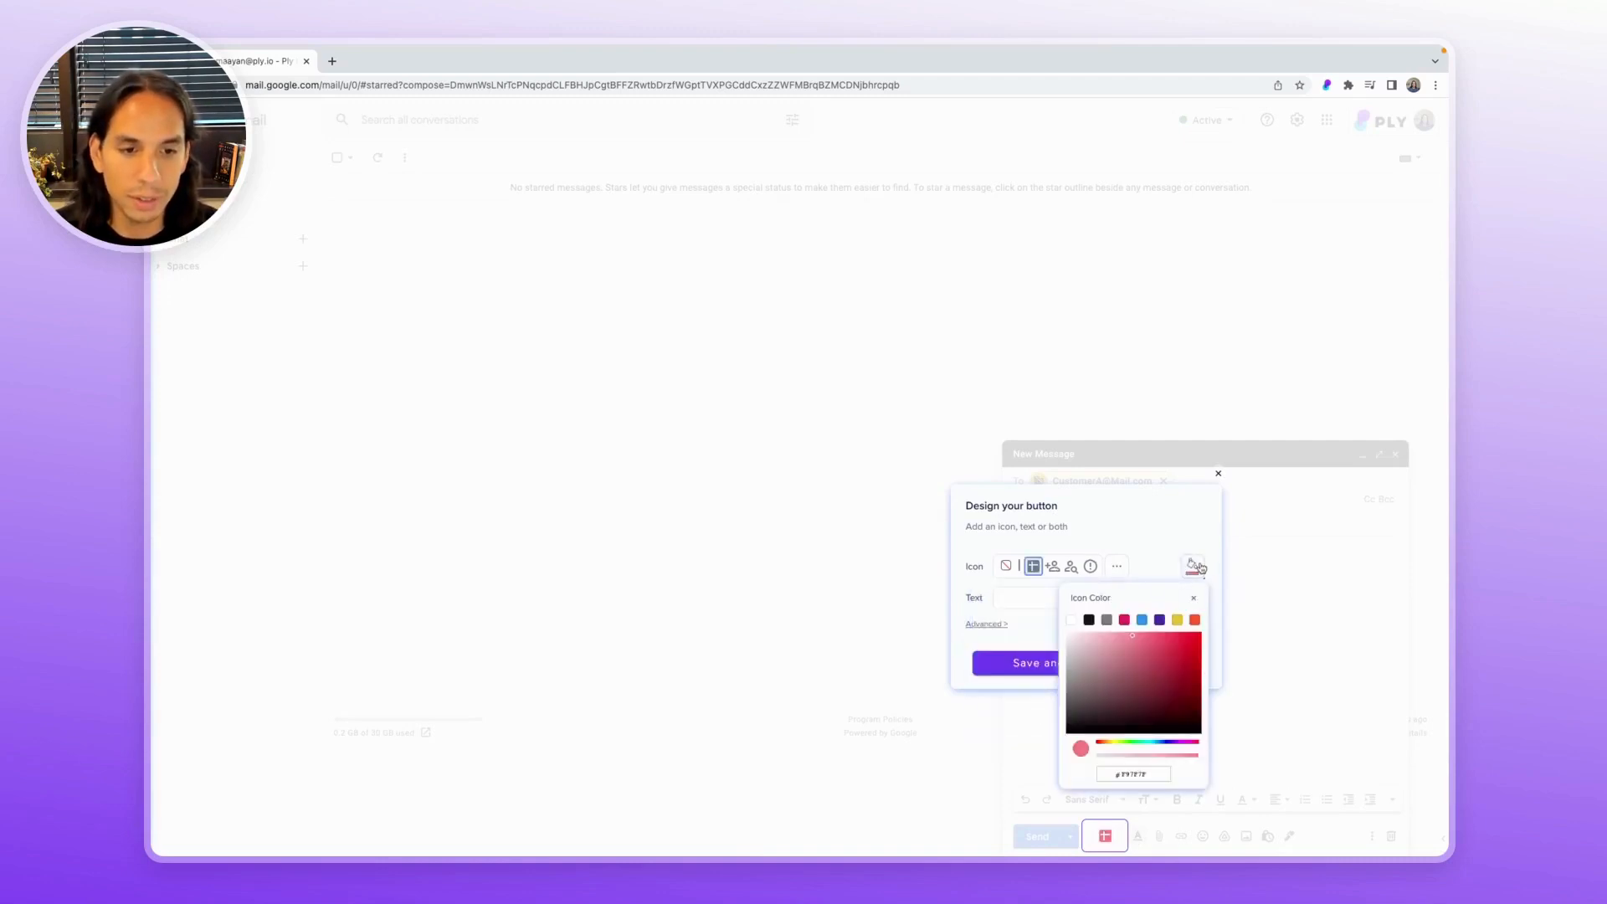
click(1130, 744)
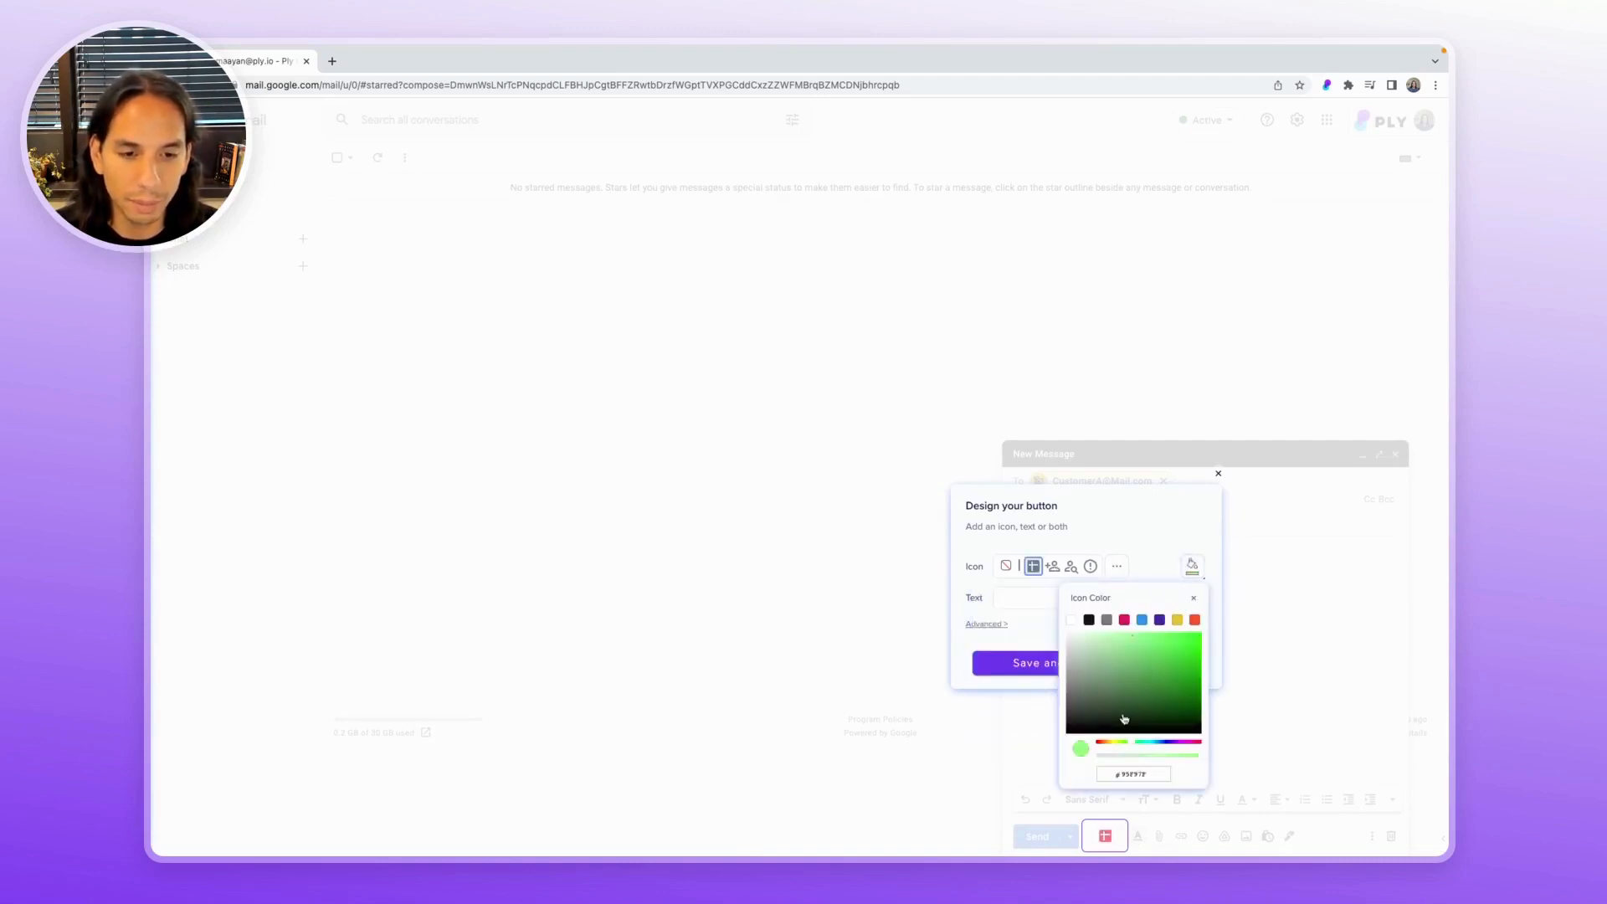
click(1126, 691)
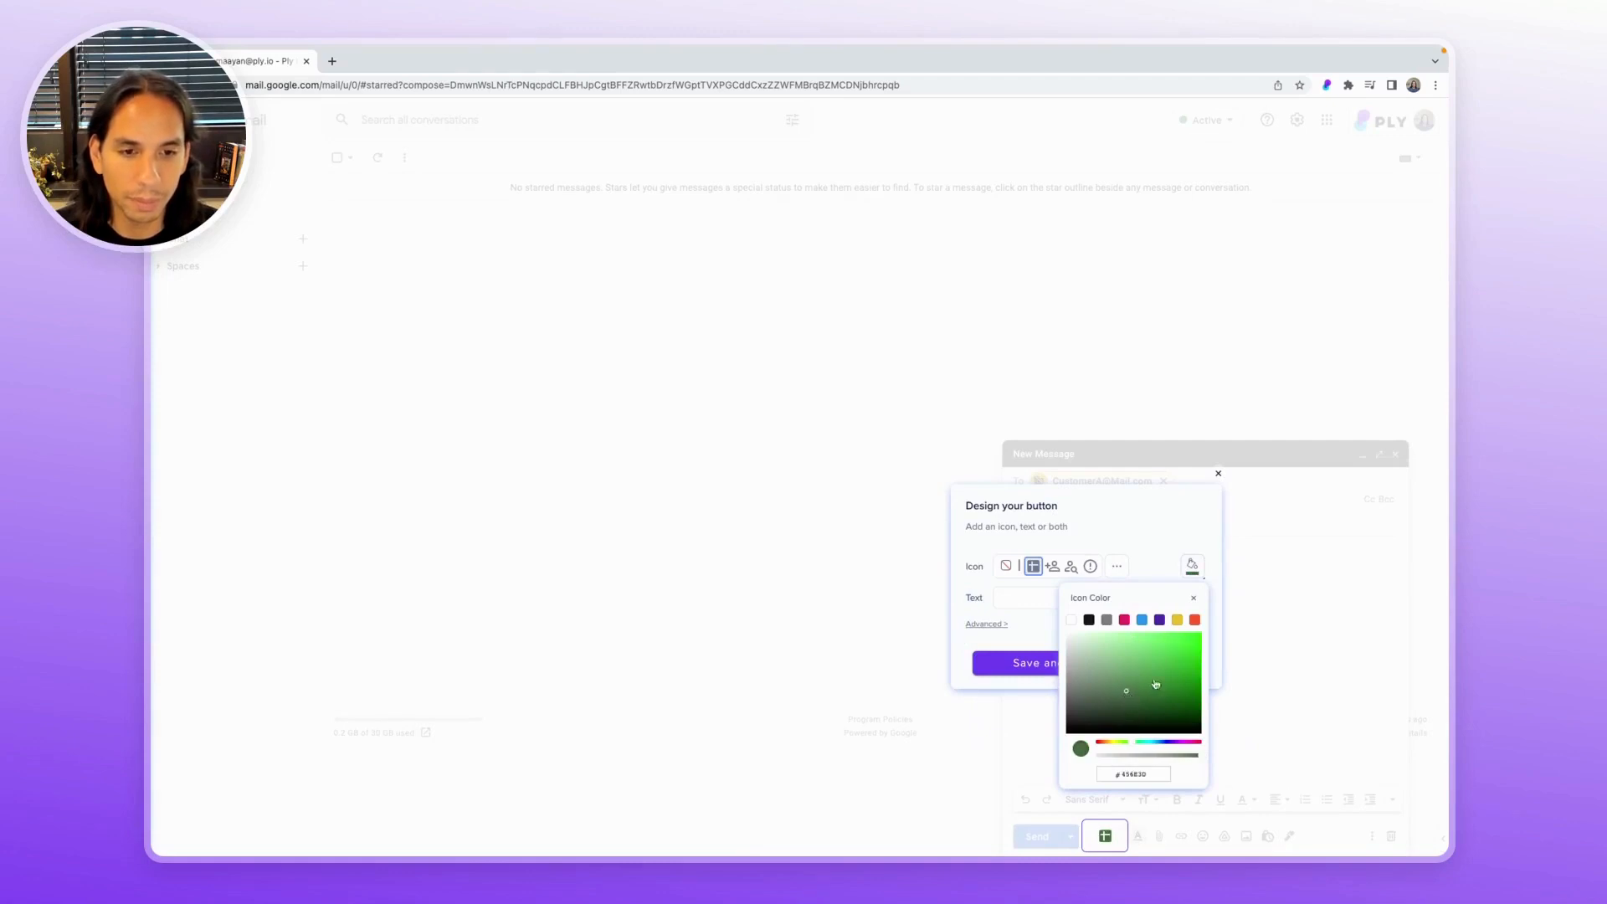
click(1153, 556)
click(1088, 664)
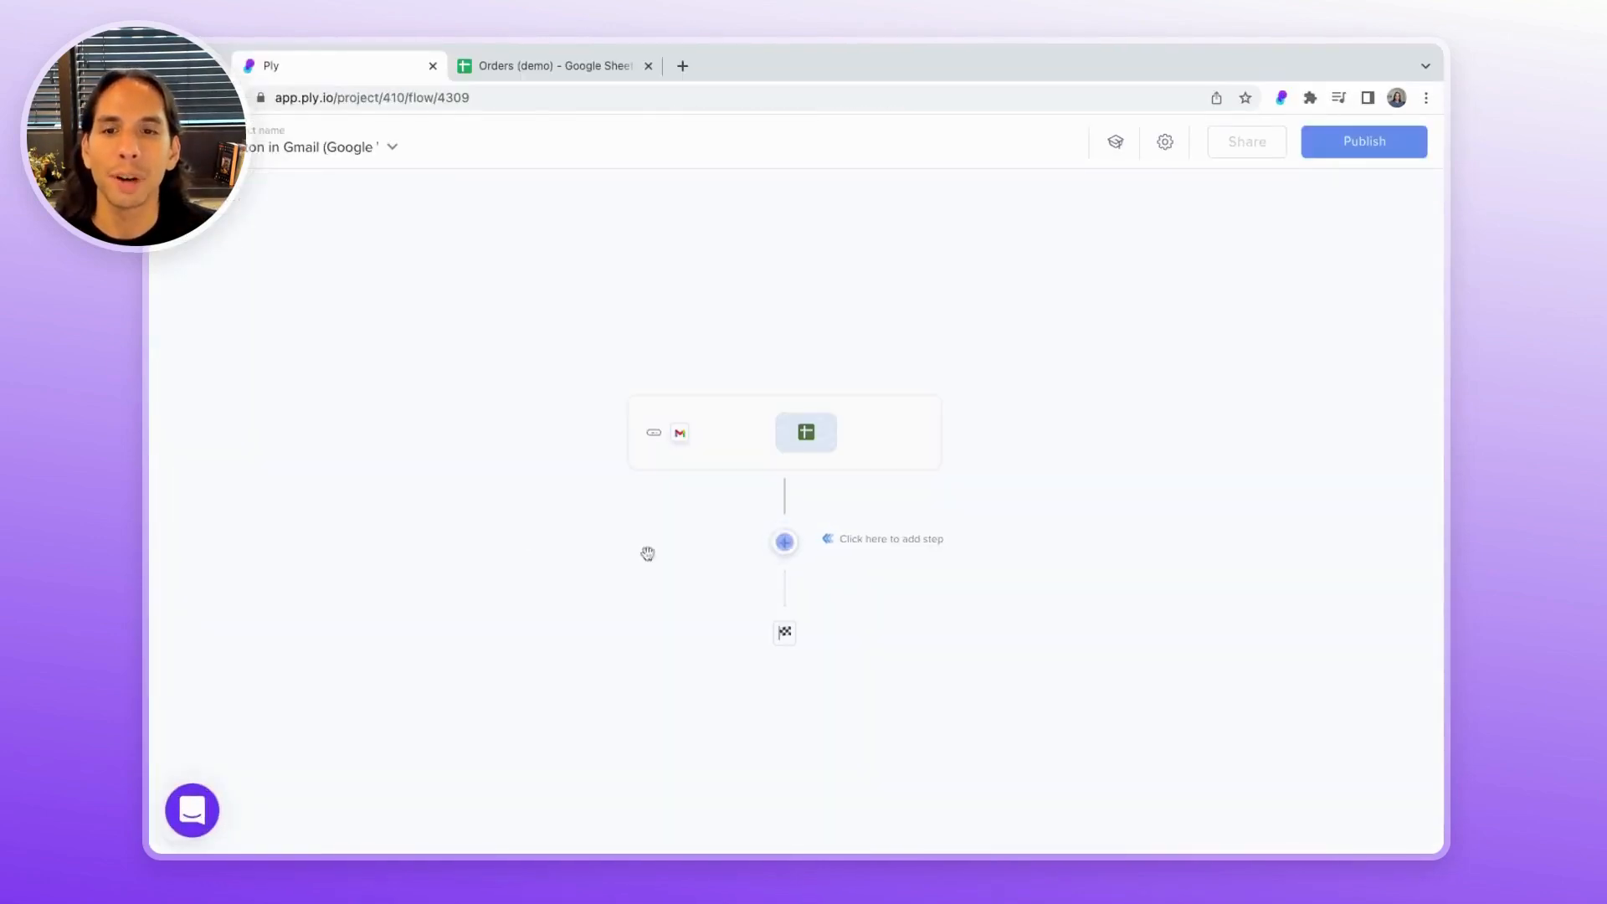
Add a Google Sheets step with the "Search rows by column value" action below the Gmail button trigger.
click(784, 542)
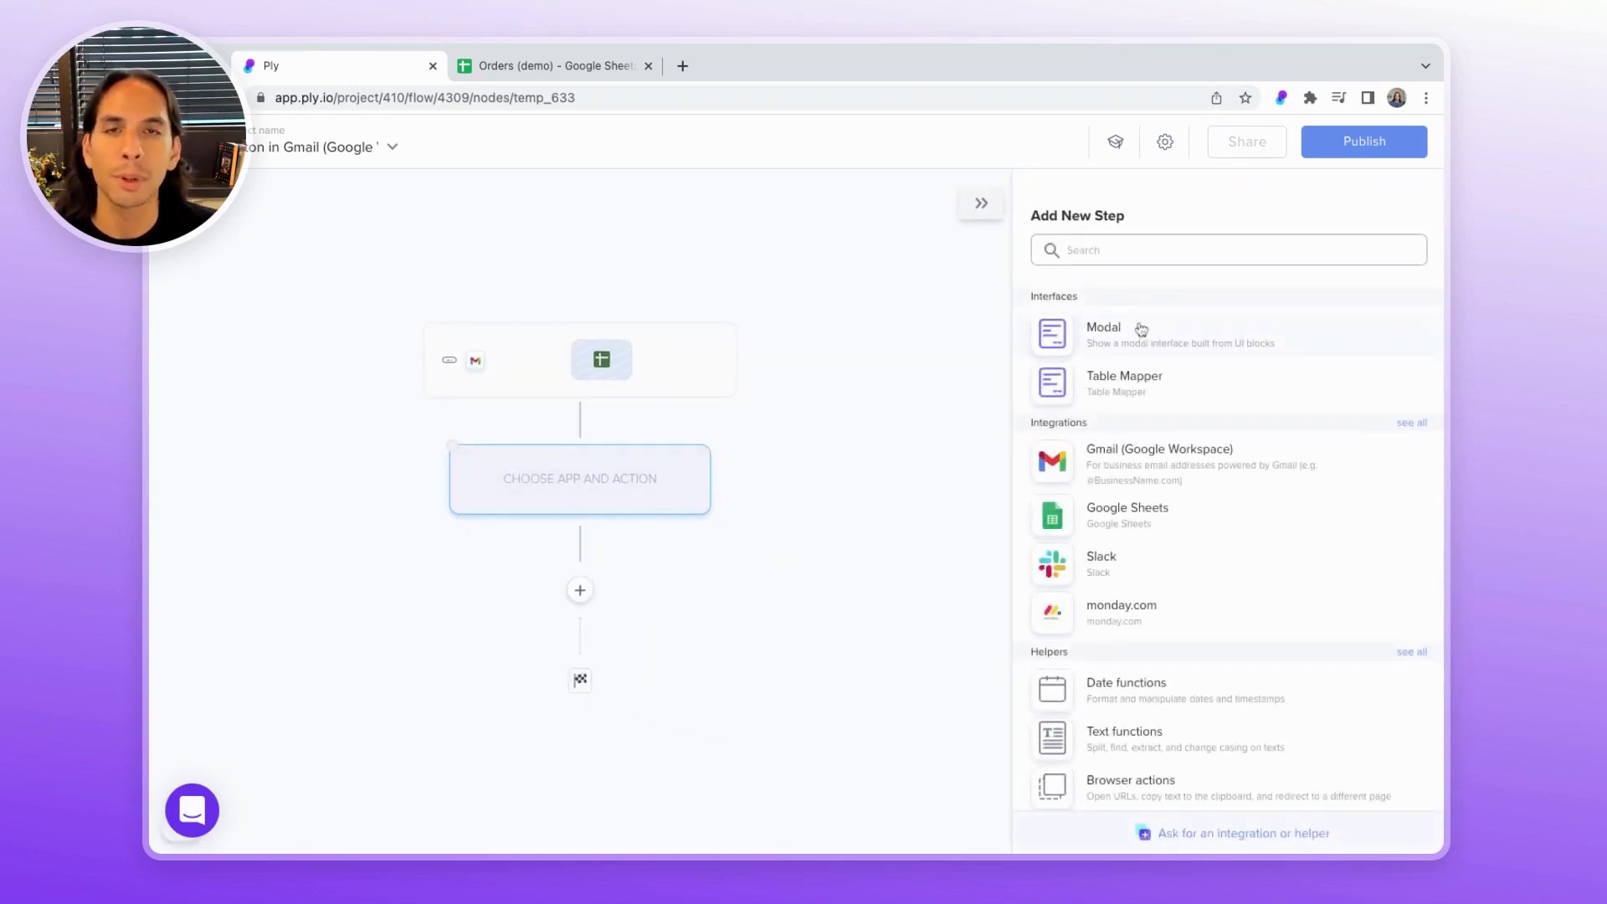
scroll(1140, 332, down, 1)
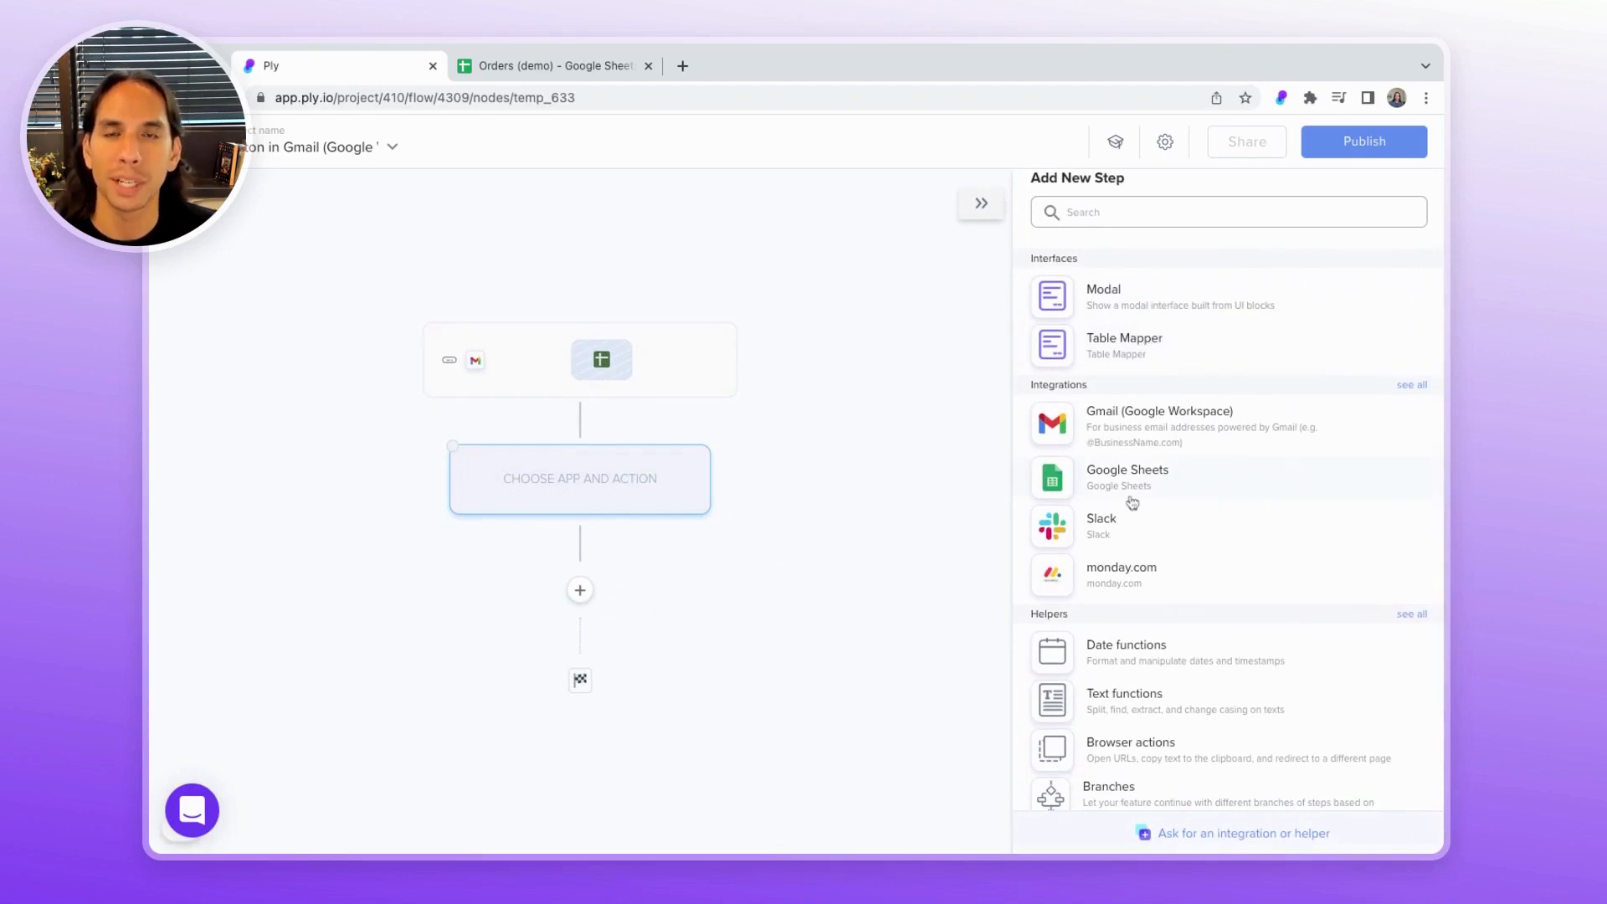
scroll(1136, 511, down, 3)
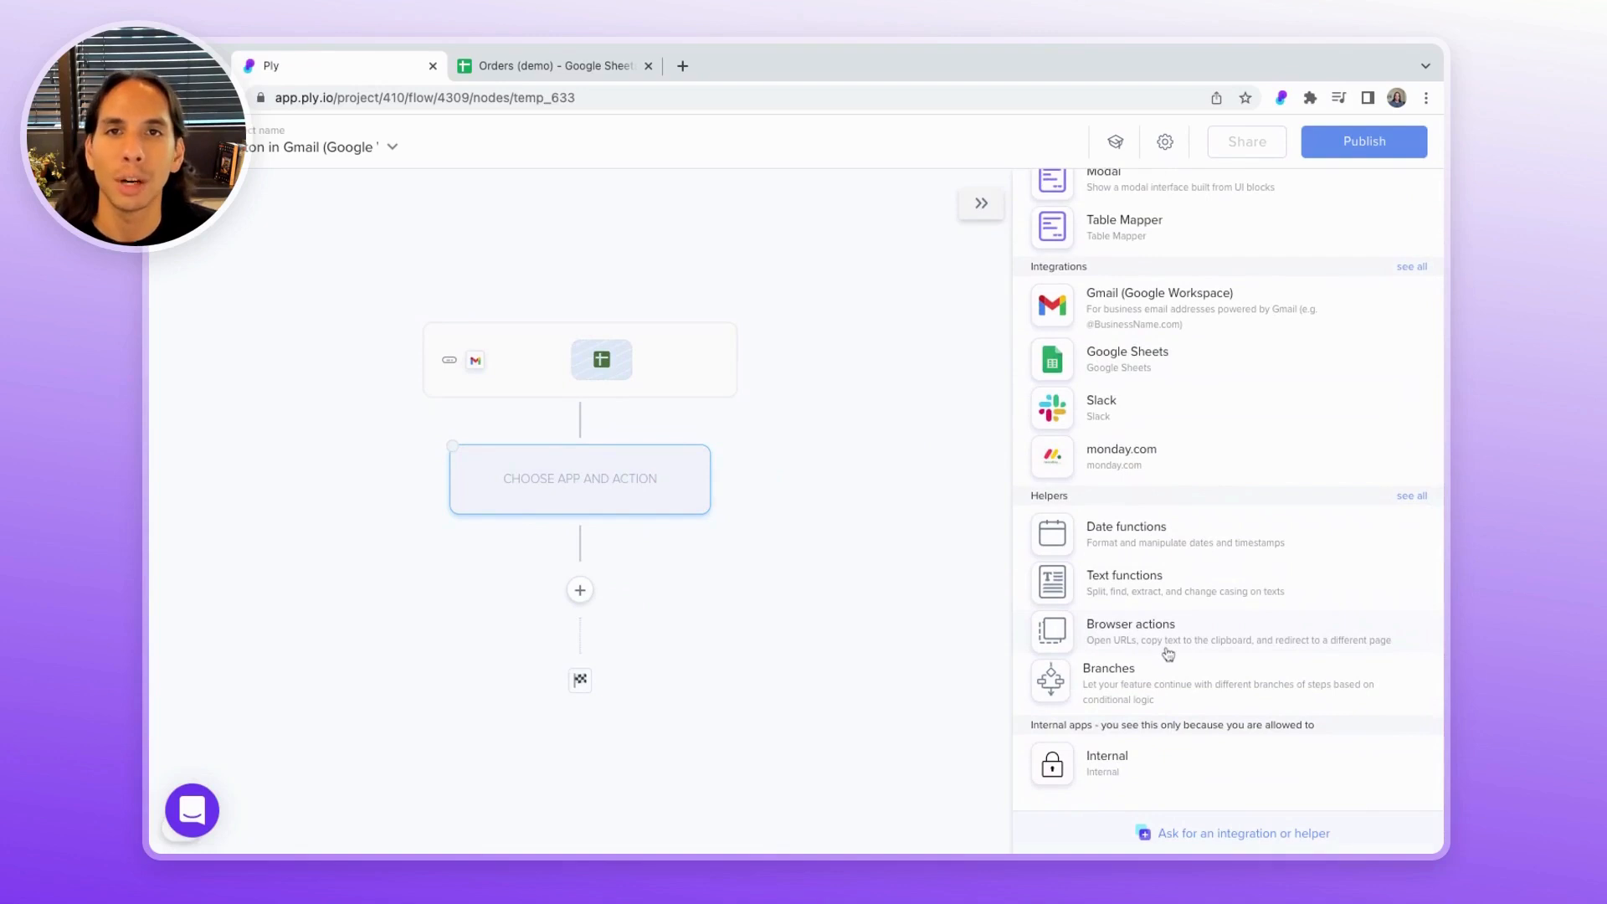
scroll(1168, 654, up, 4)
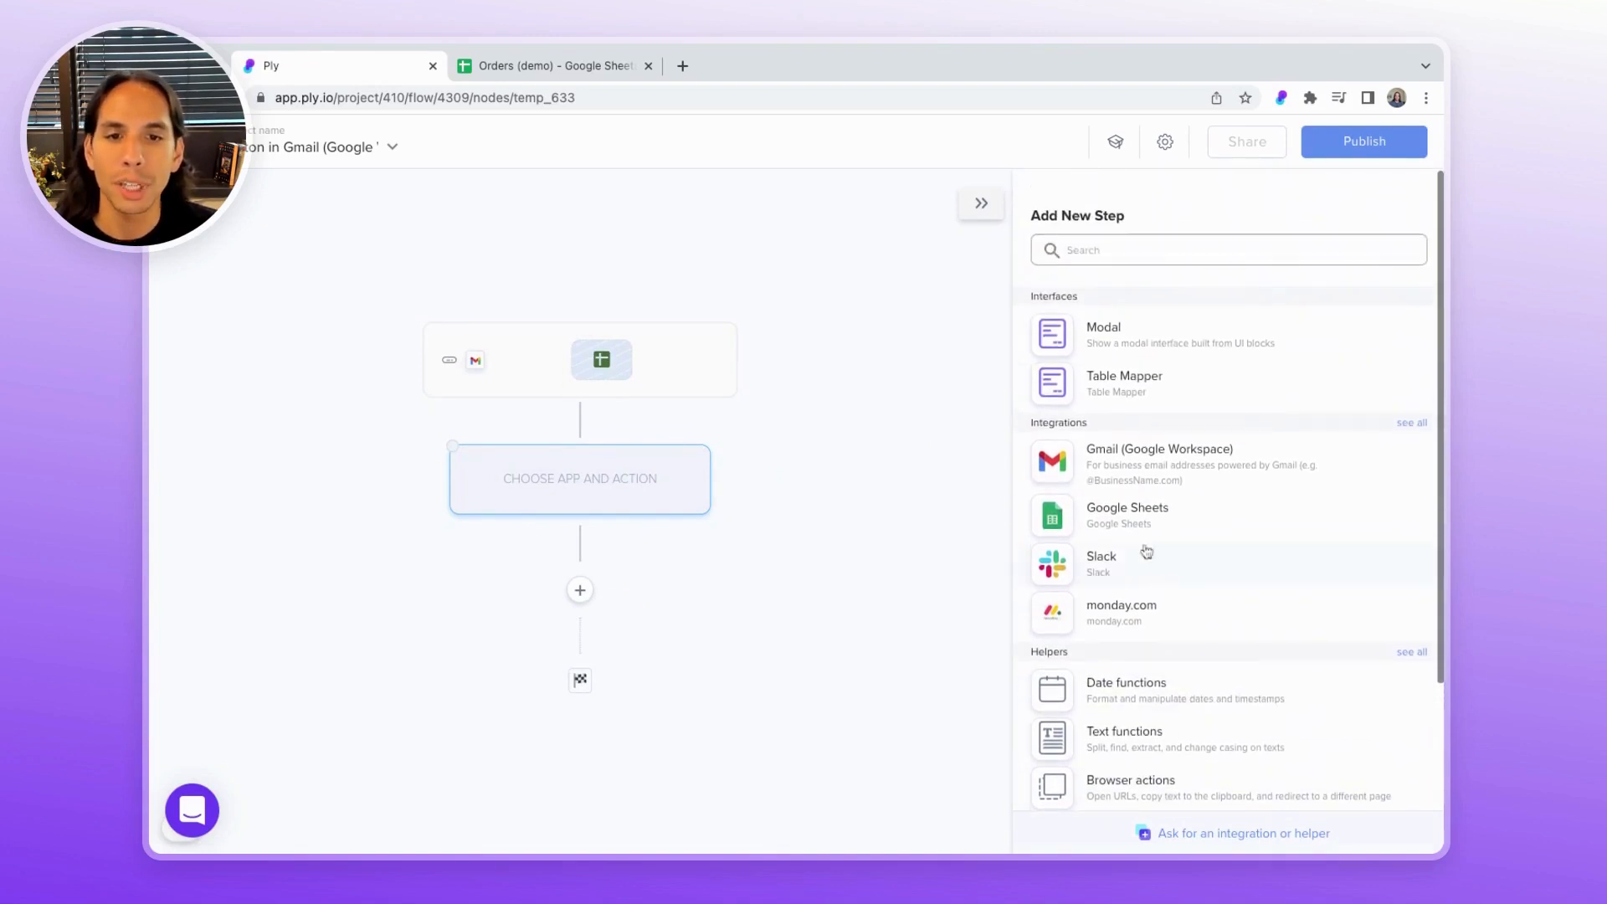
click(1137, 531)
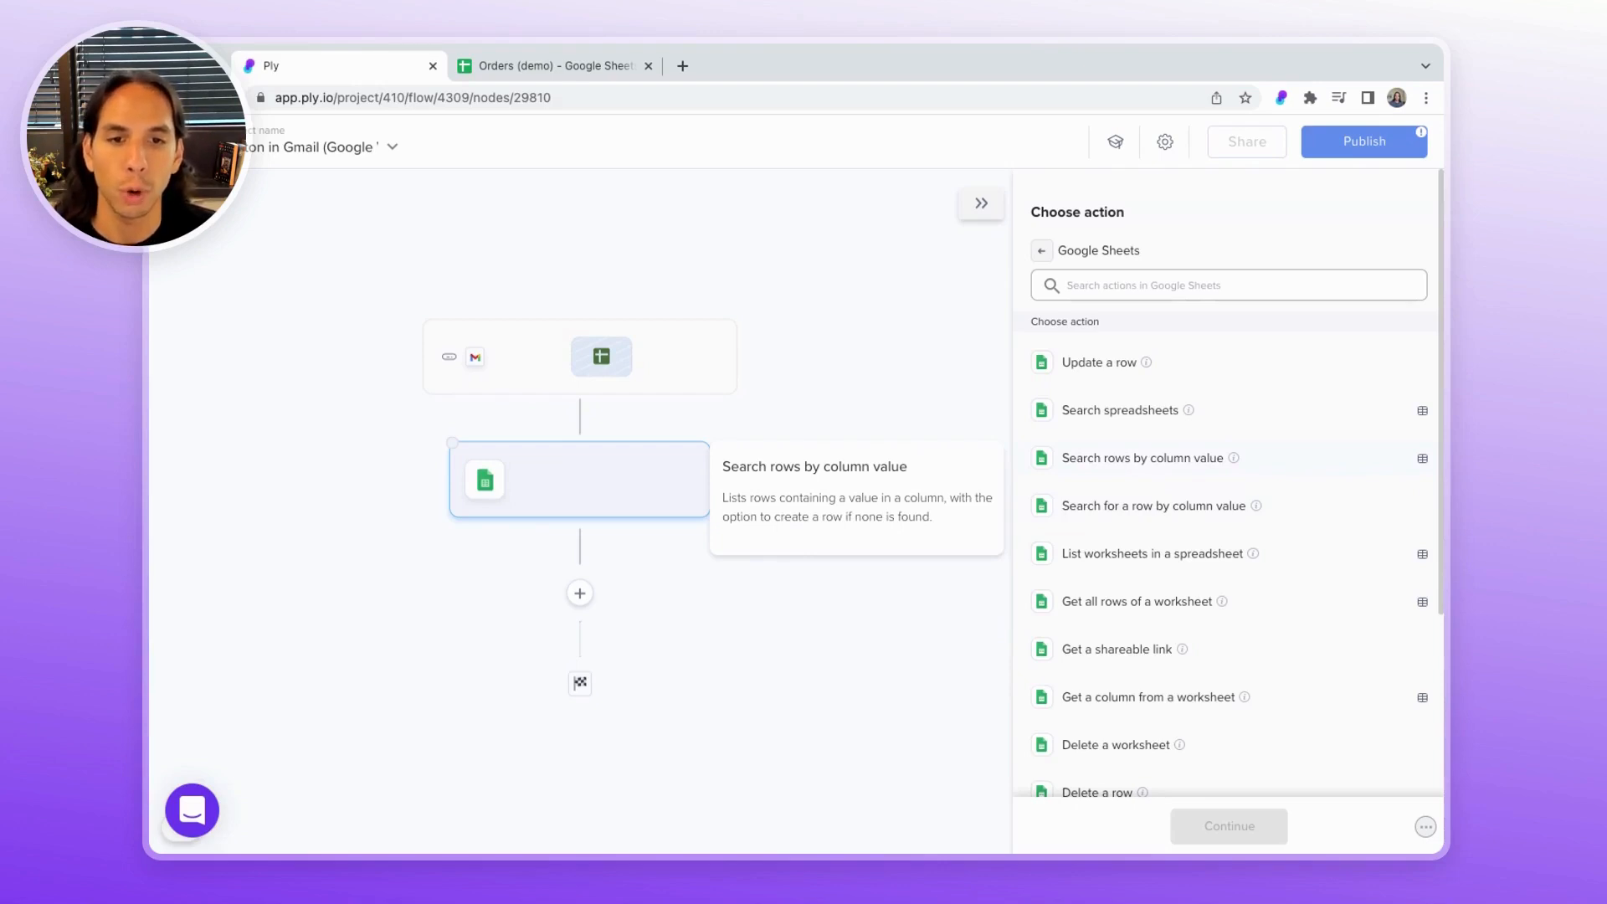
click(1143, 458)
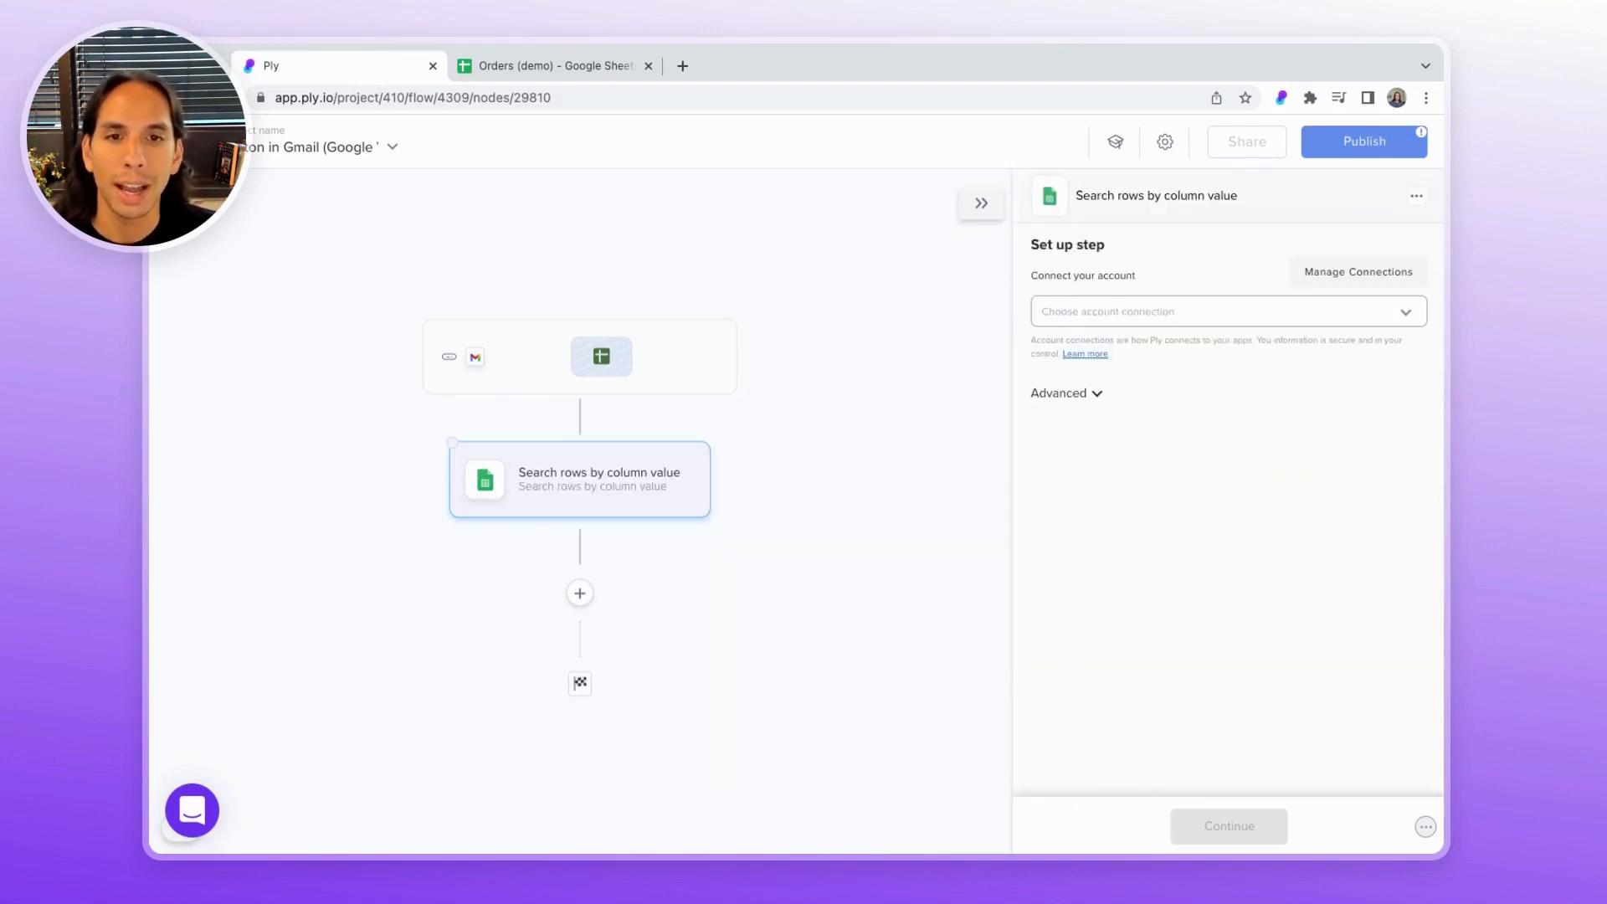
Connect the row search step to the existing Google Sheets account and continue to its settings.
click(1147, 310)
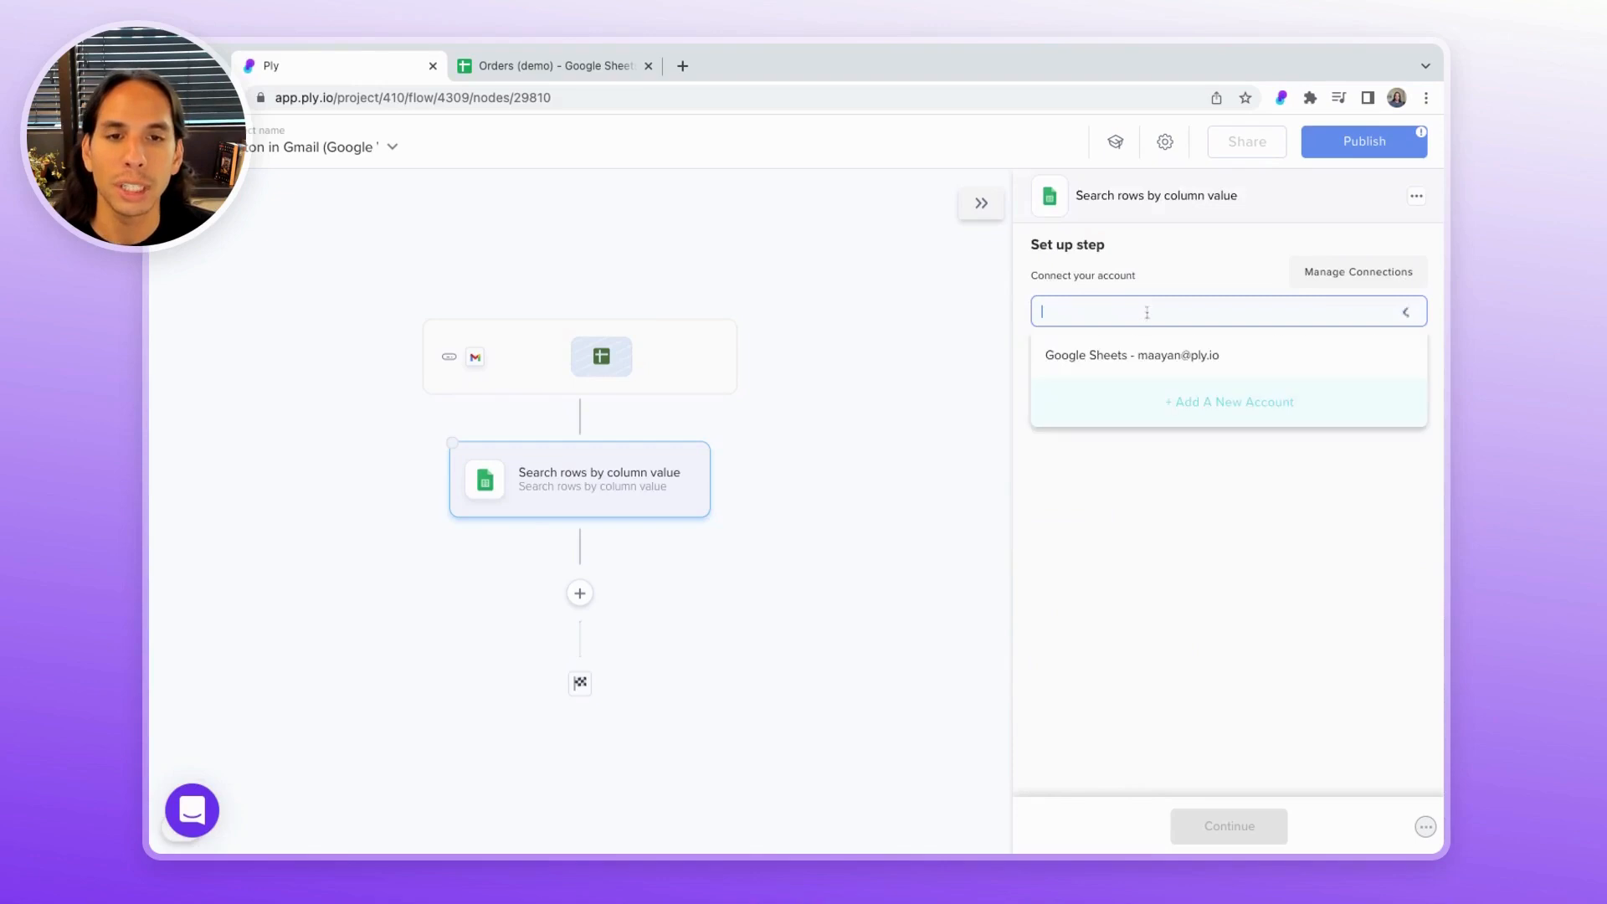
click(1141, 355)
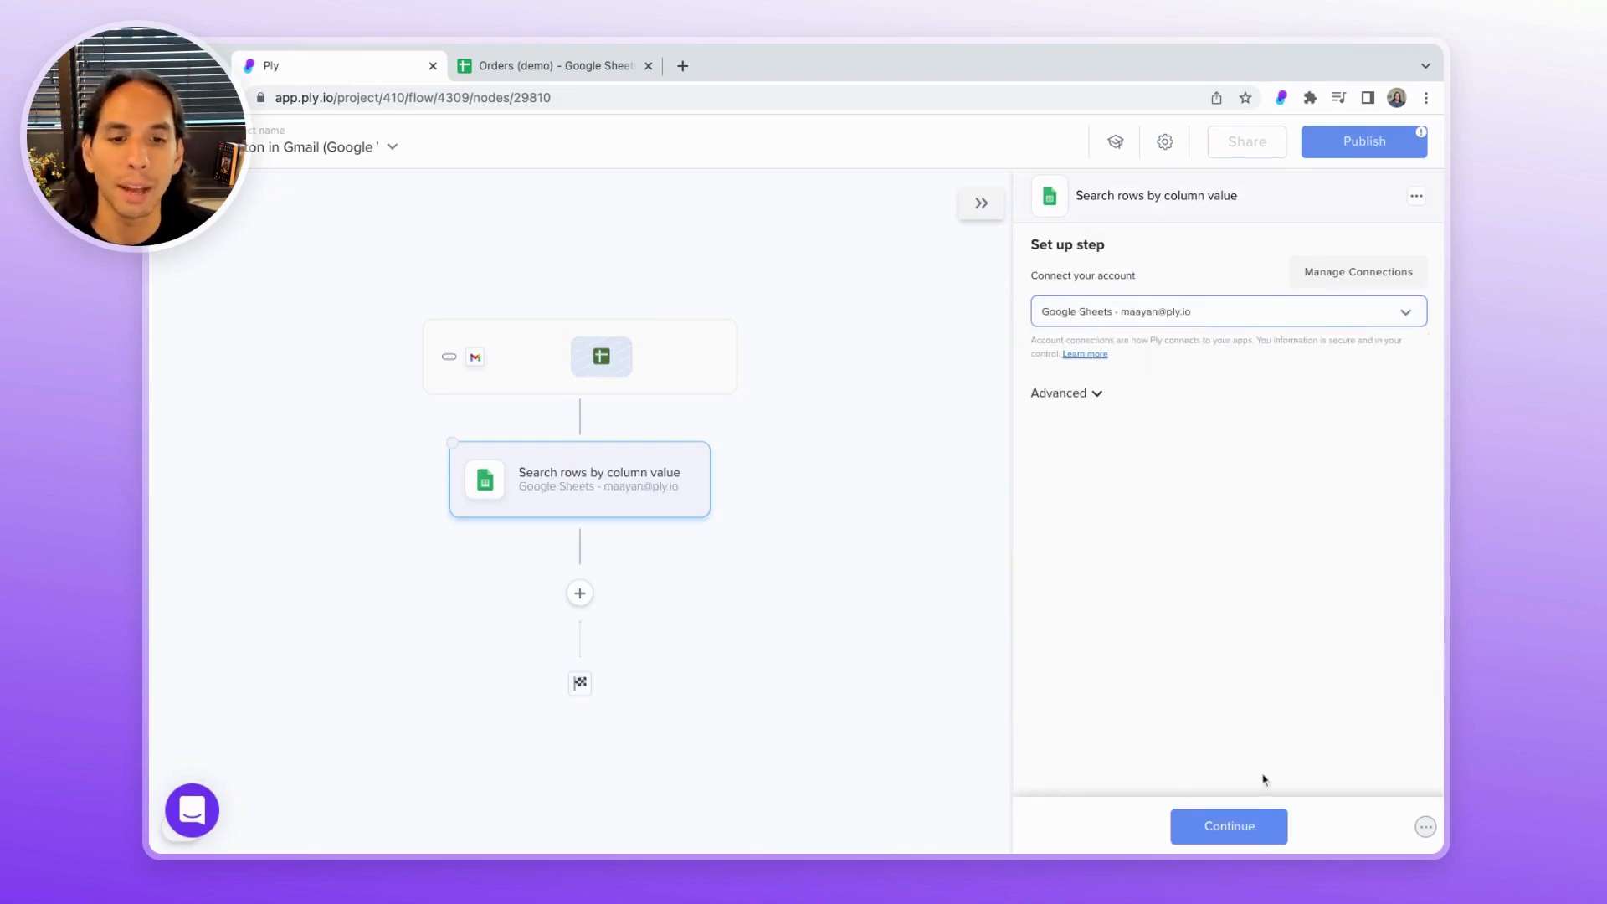
click(1252, 825)
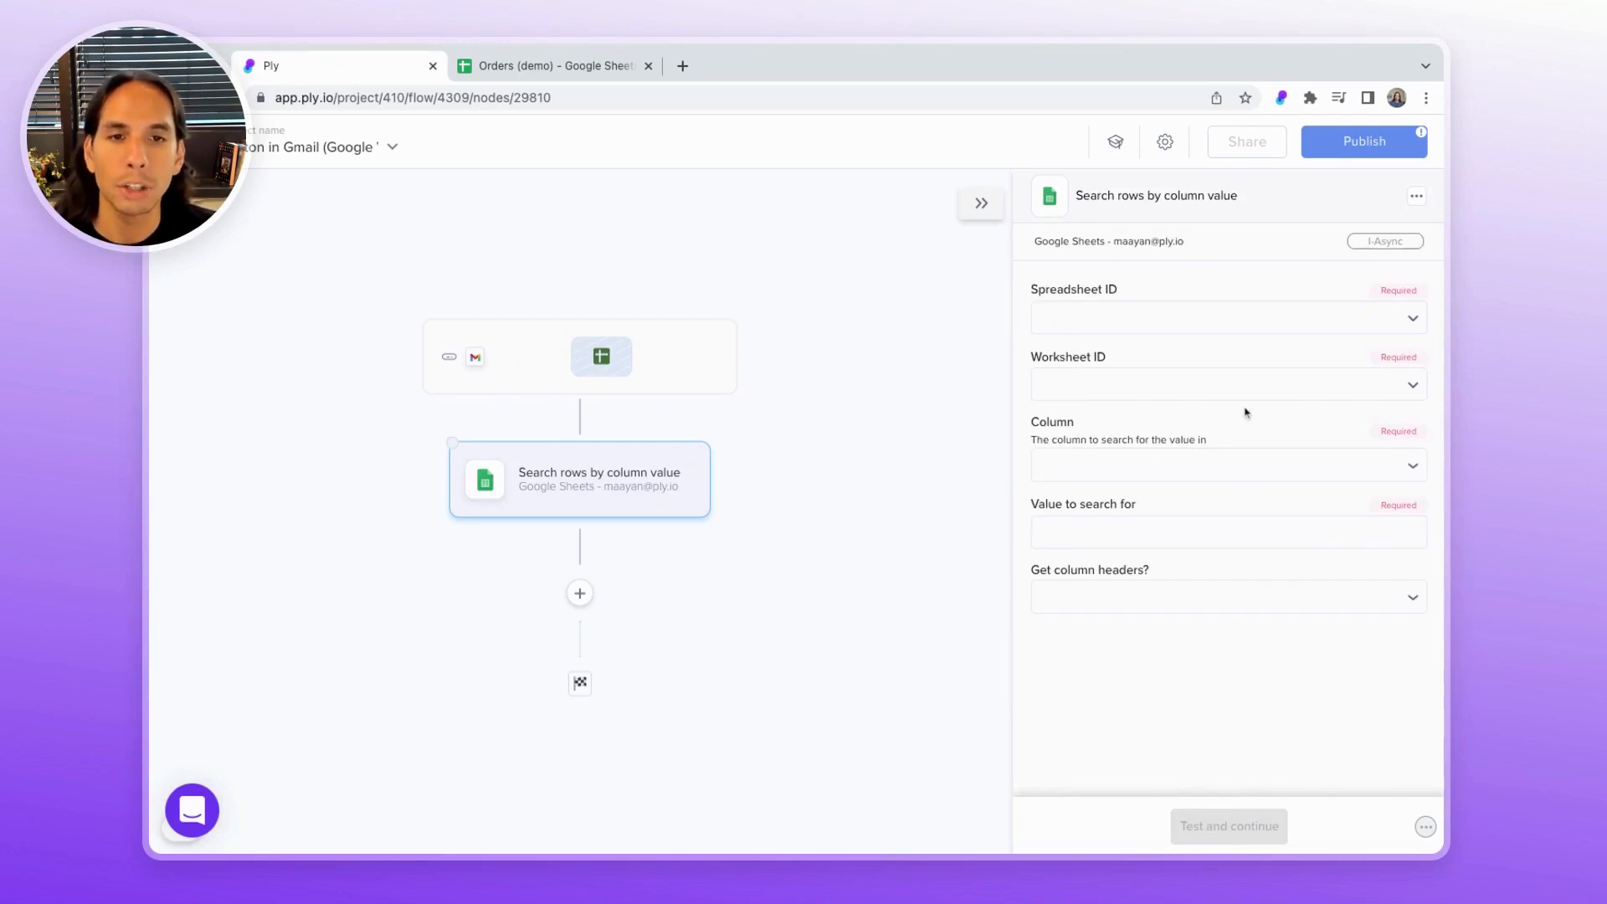
Set the row search to the "Orders (demo)" spreadsheet, worksheet Sheet1, and the Email column.
click(1213, 331)
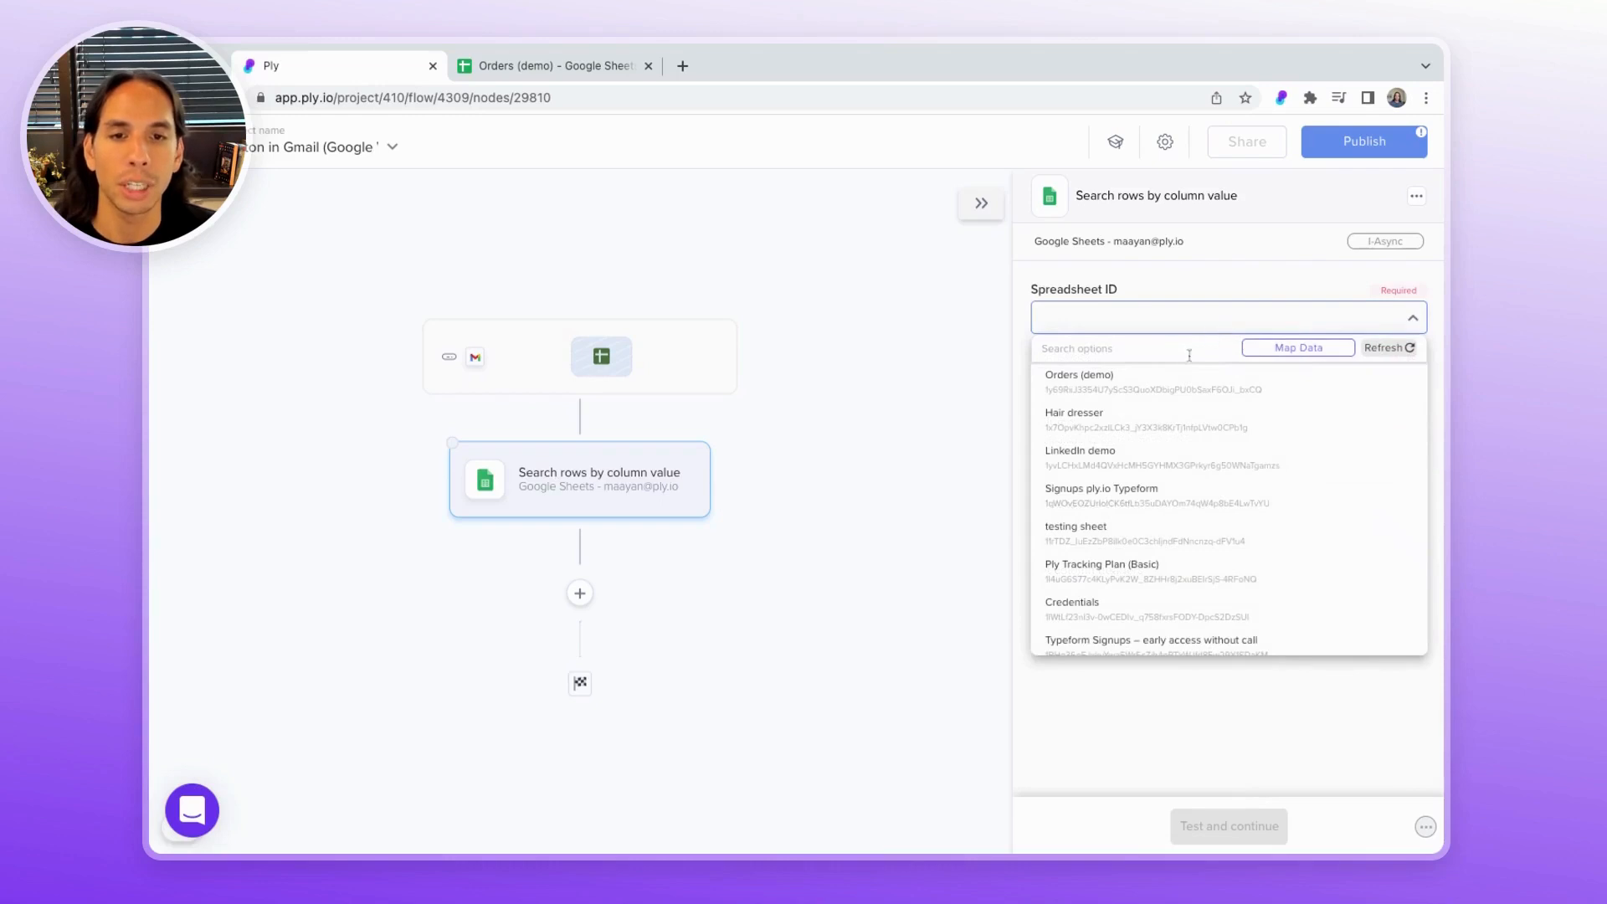
click(1171, 384)
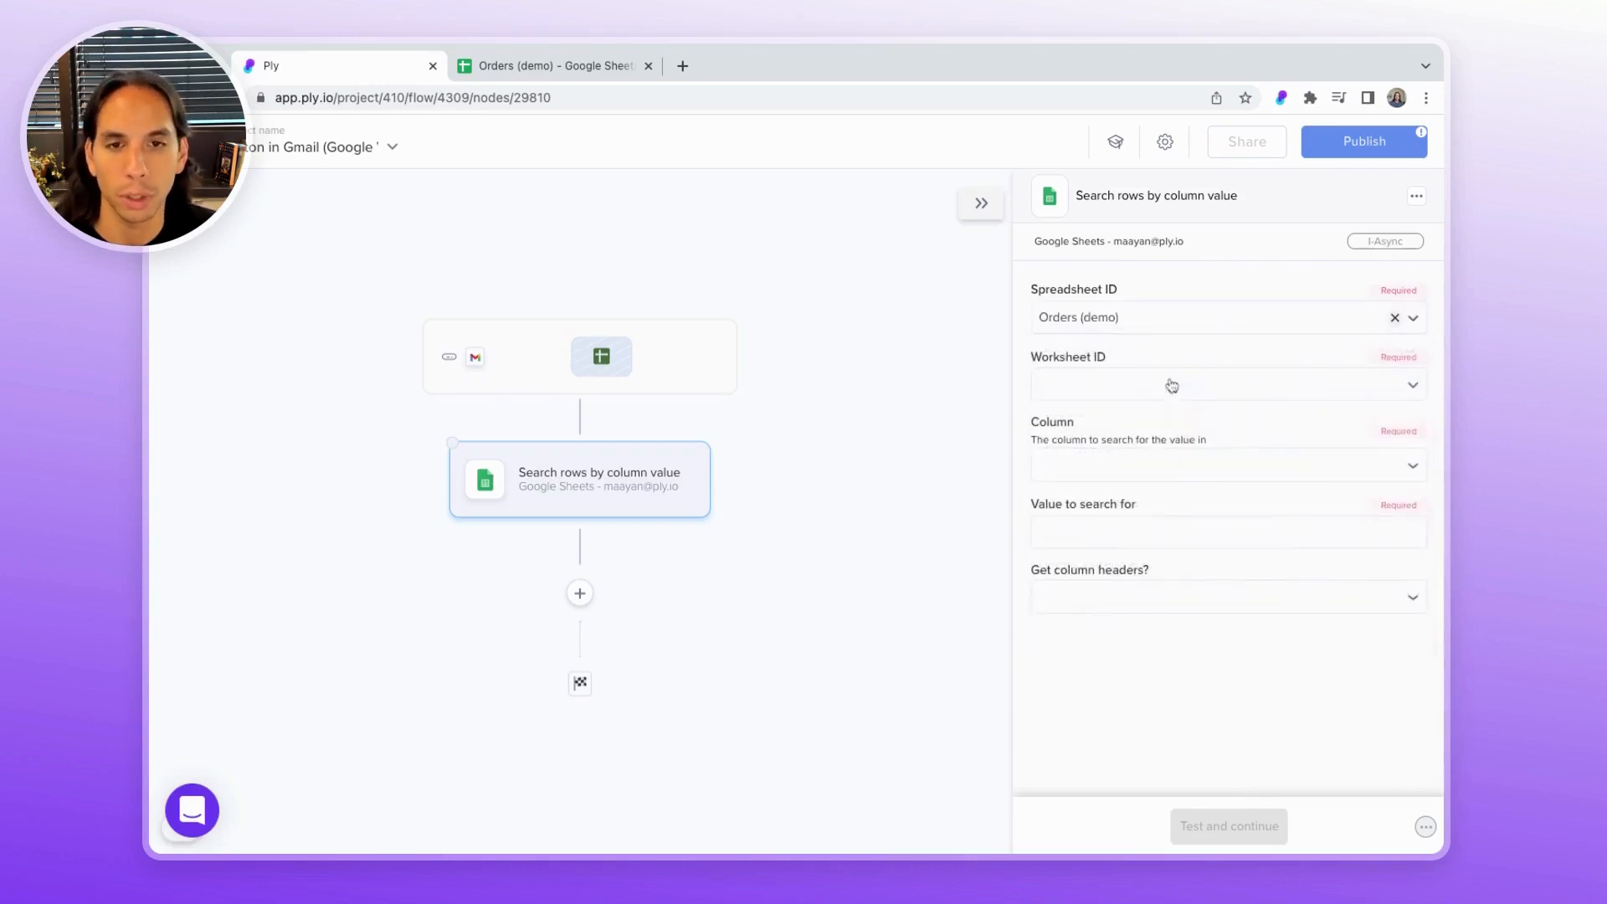
click(1171, 385)
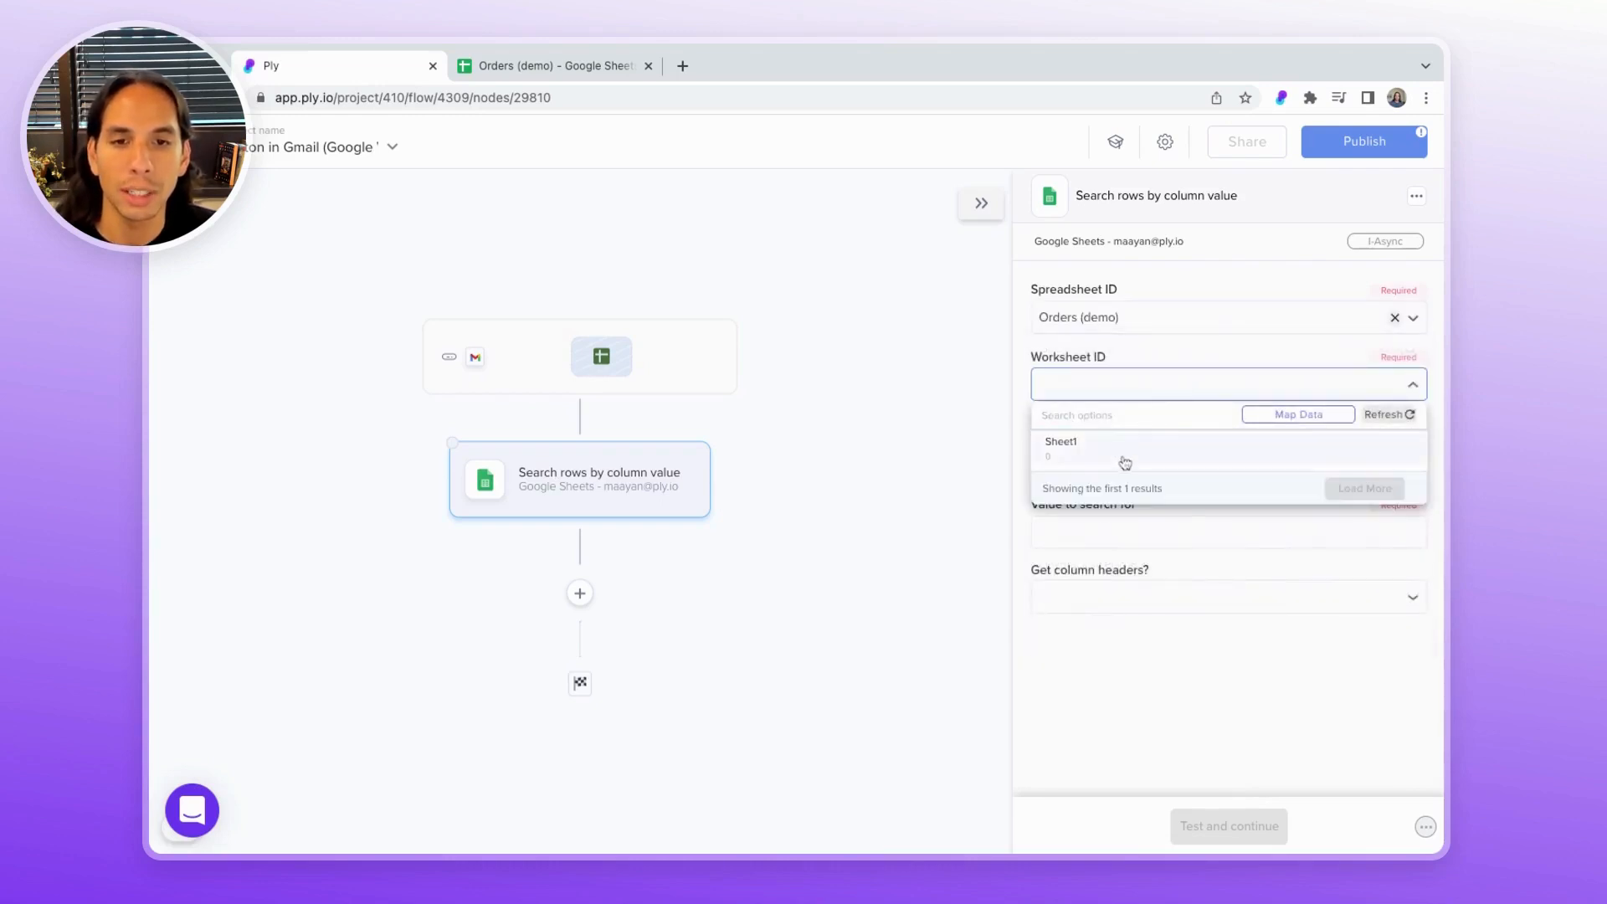
click(1125, 464)
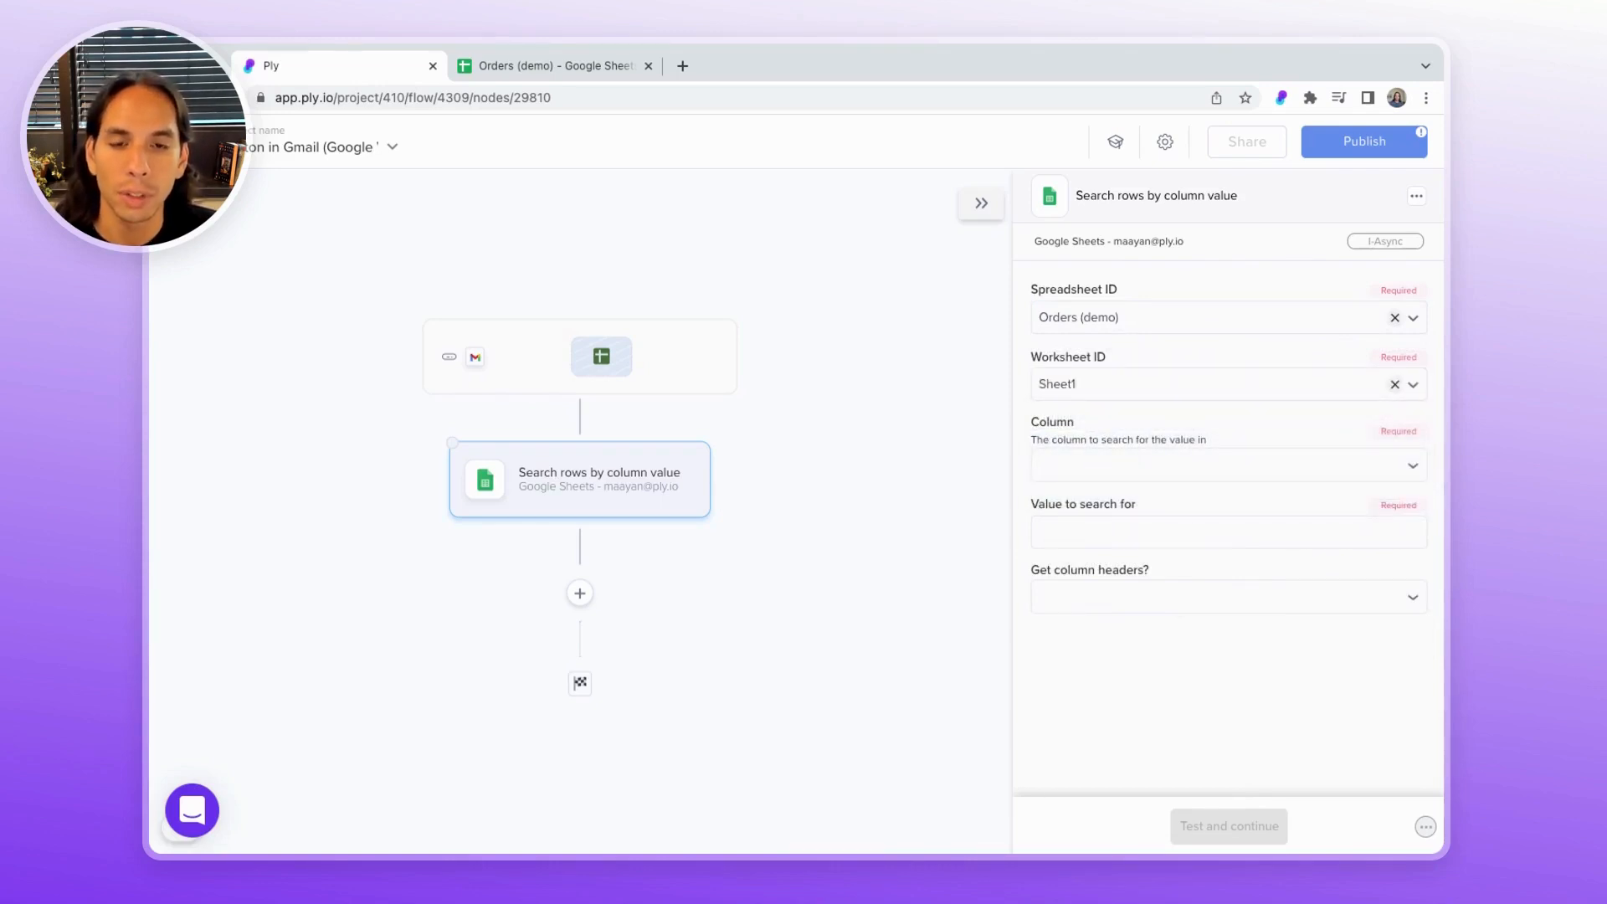
click(1172, 466)
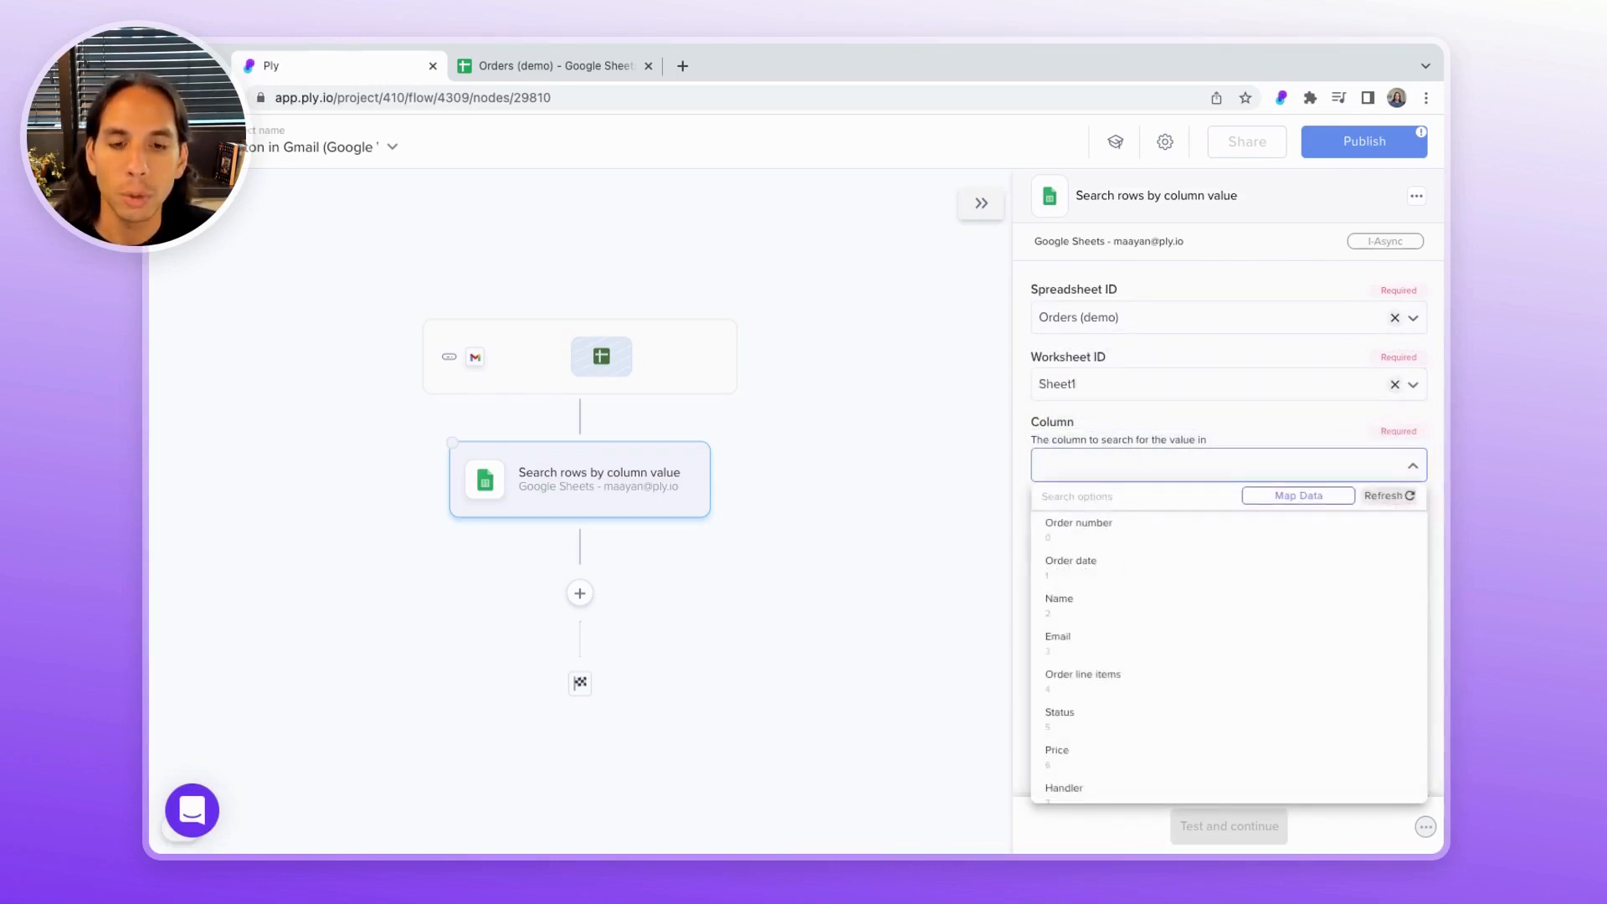
click(1104, 654)
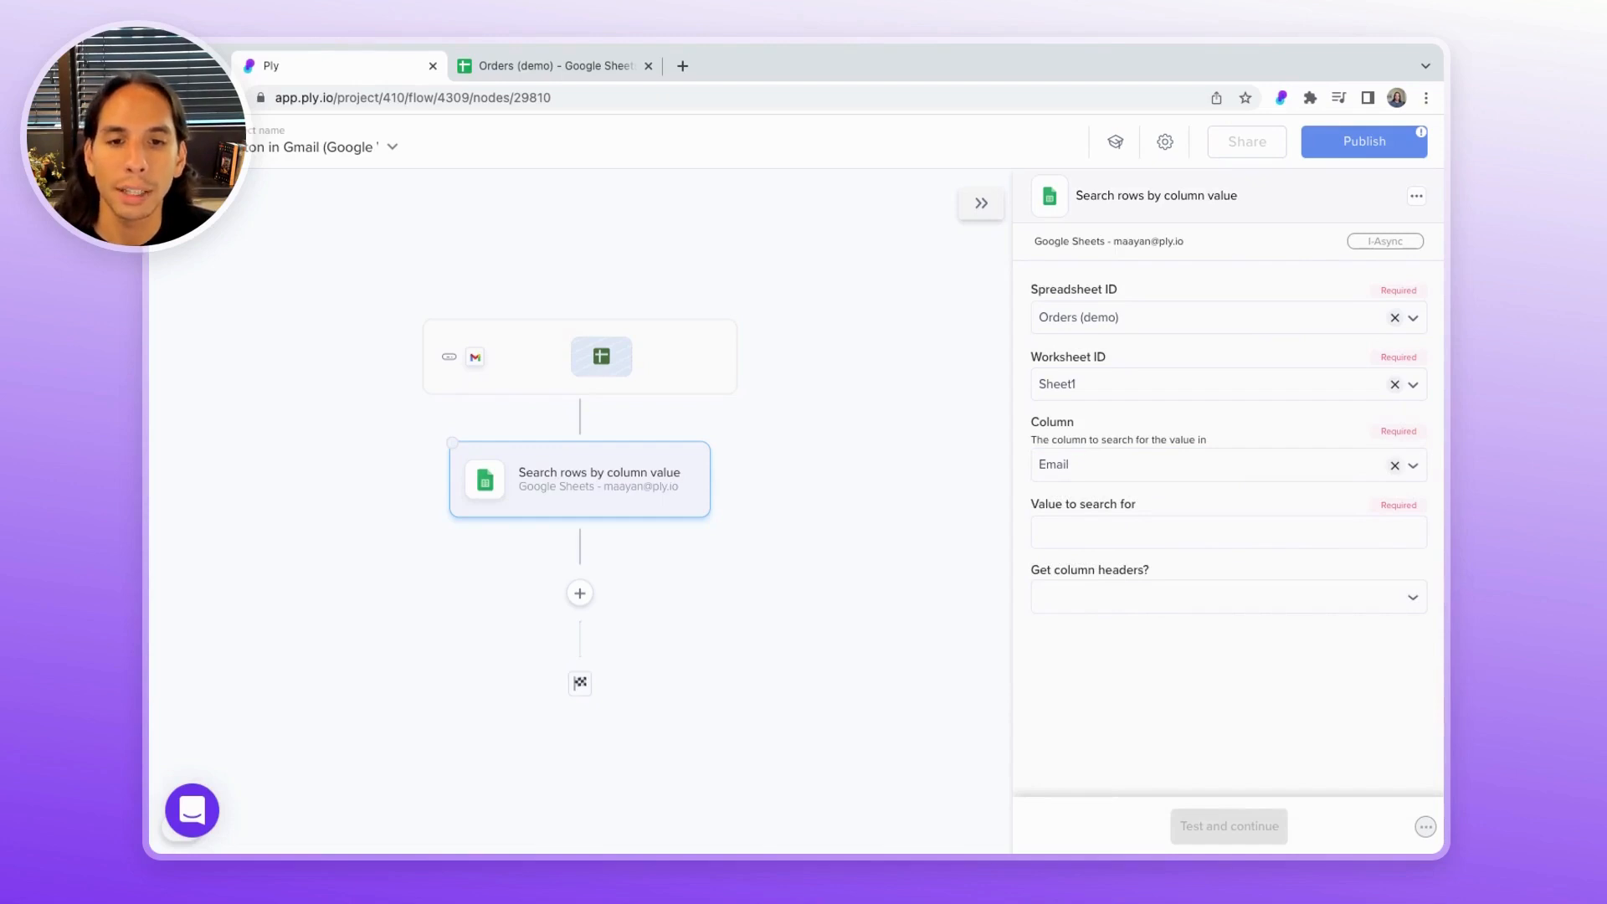
Map the value to search for to the To recipient's Email from the Gmail contextual data, using the first item.
click(1229, 533)
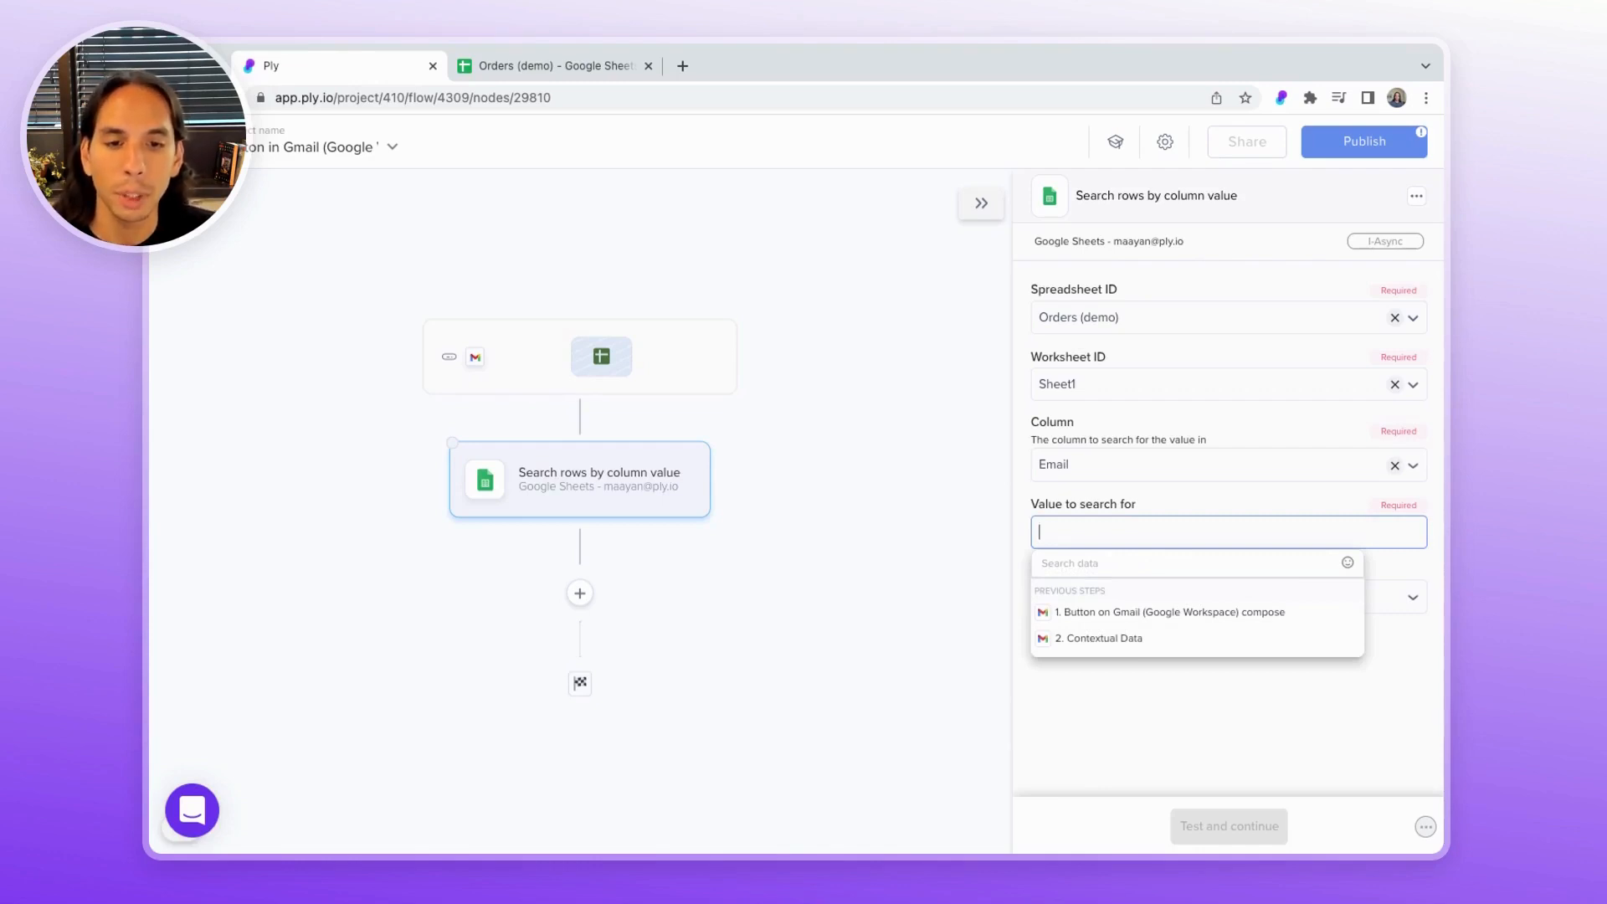
click(1071, 638)
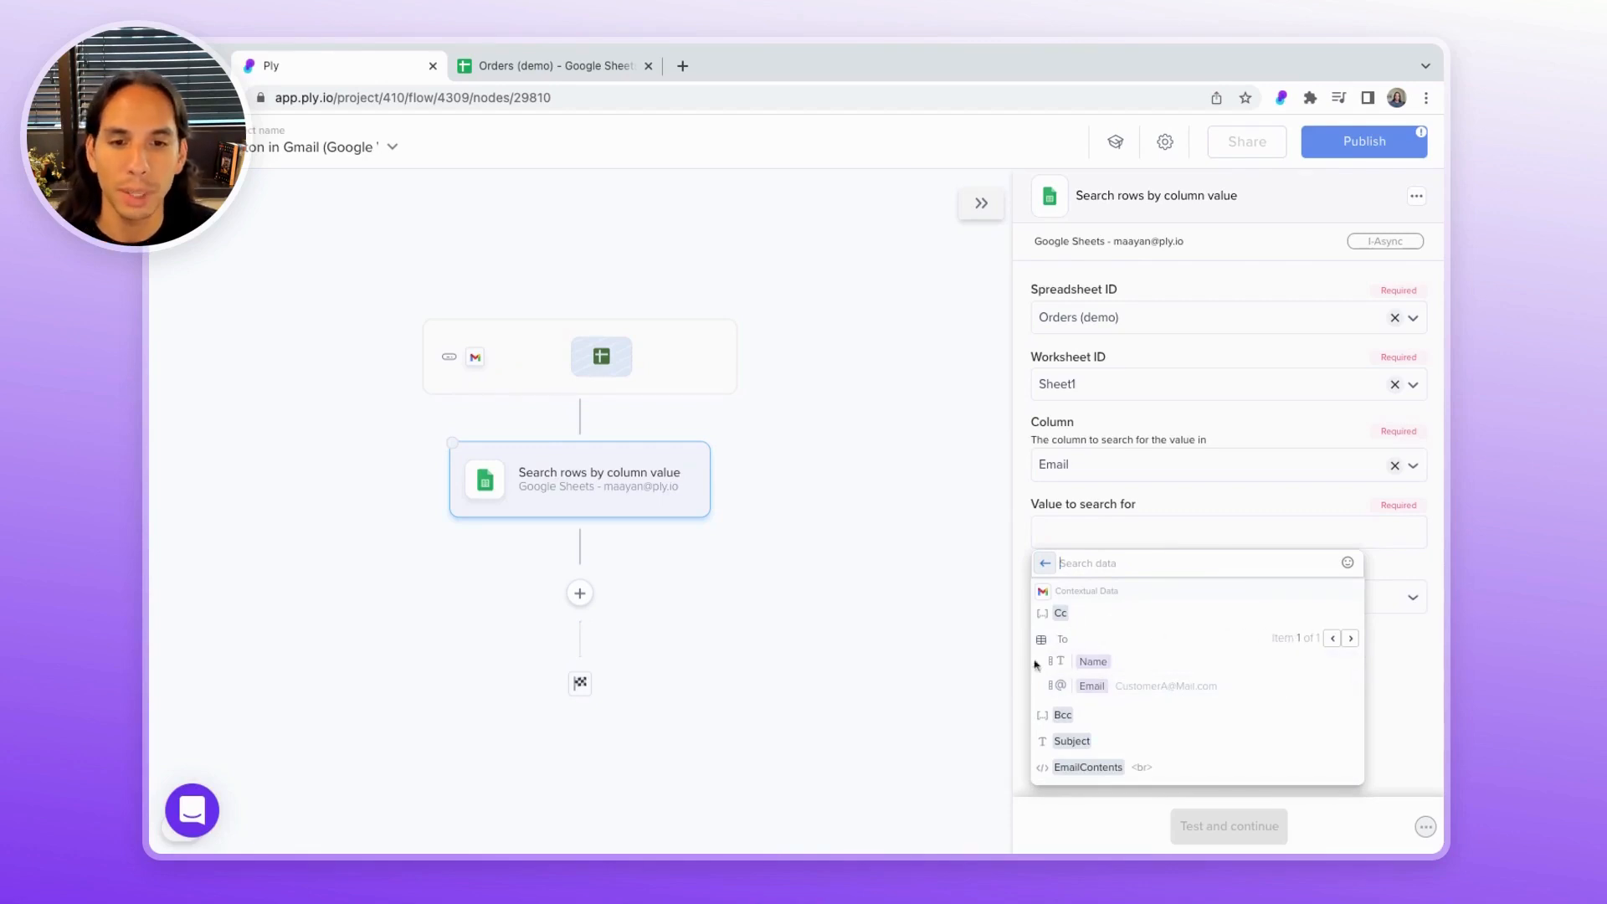
double_click(1055, 642)
drag(1055, 643, 1286, 637)
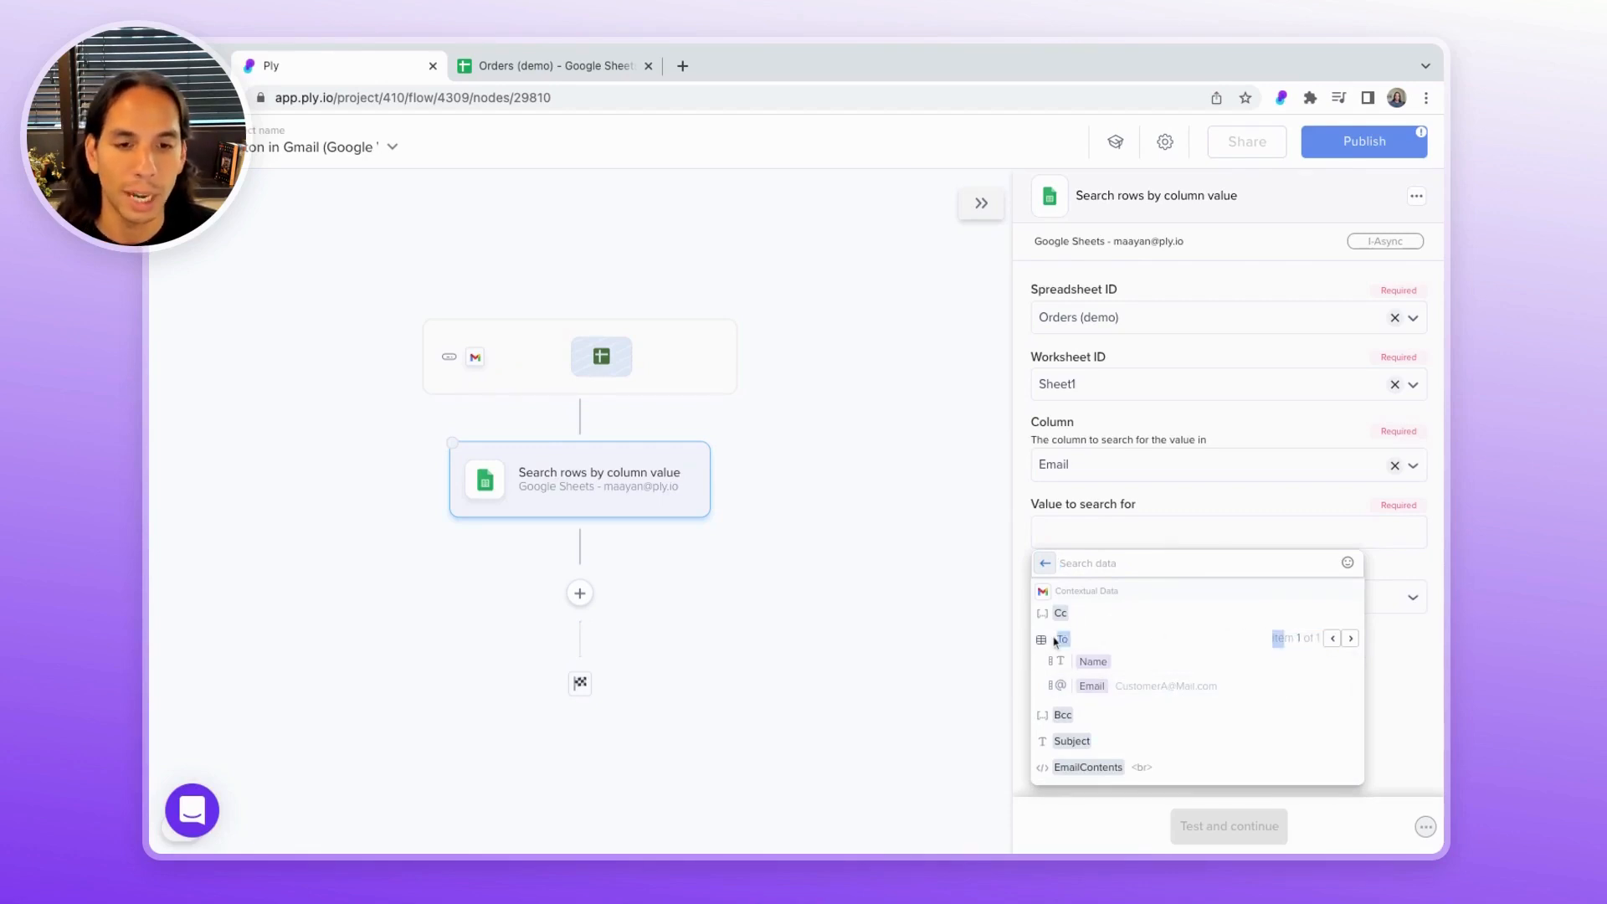
click(1286, 637)
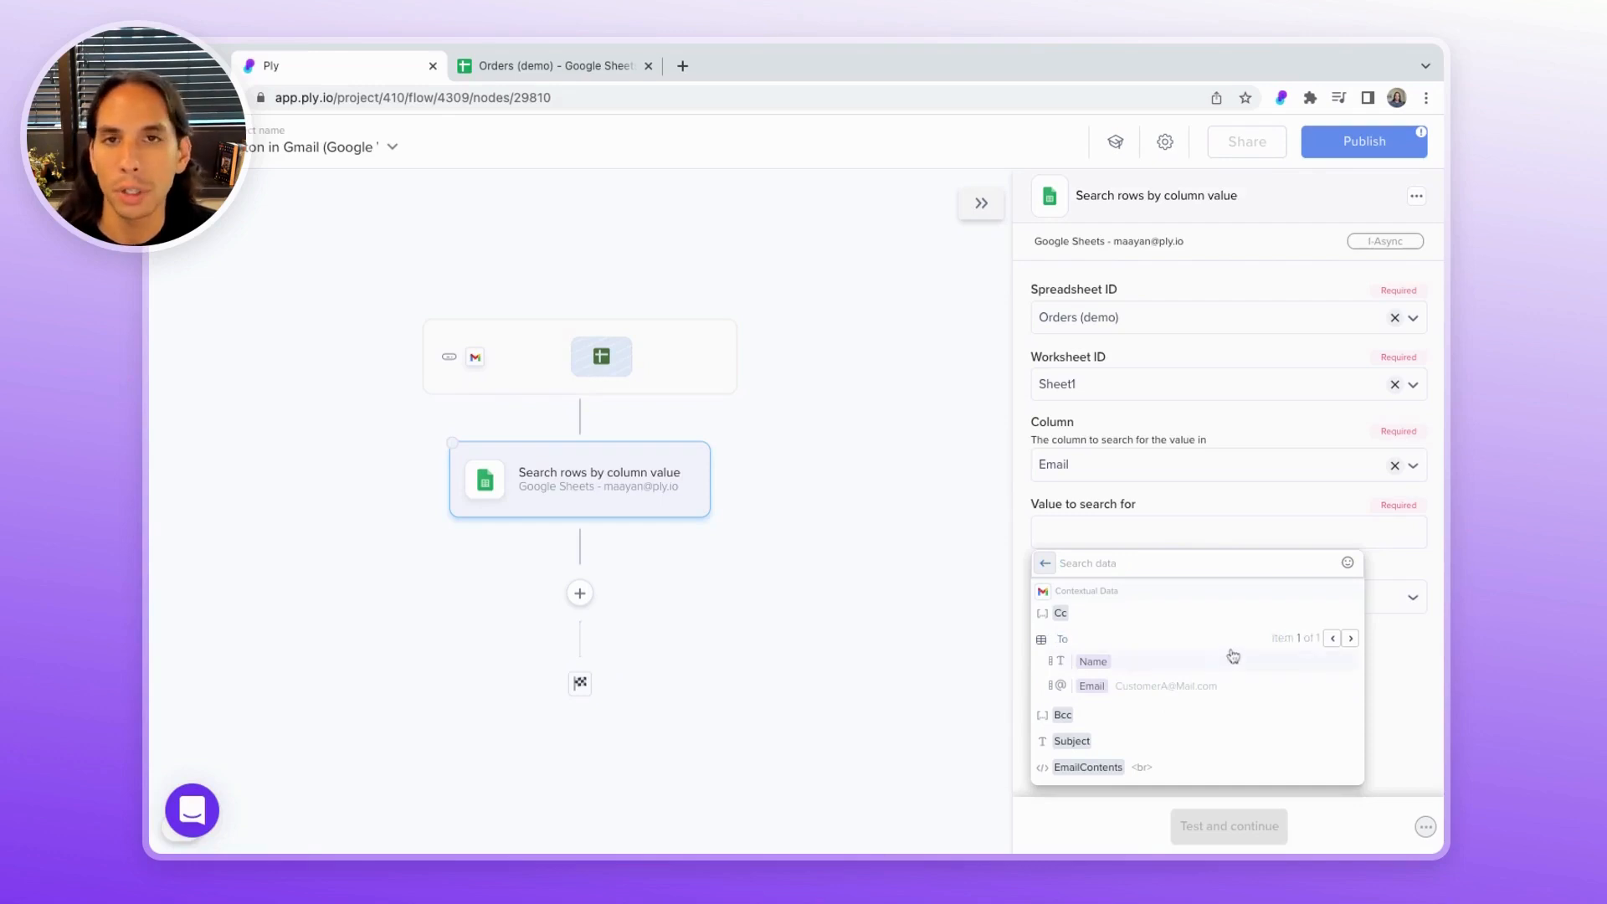
click(1172, 688)
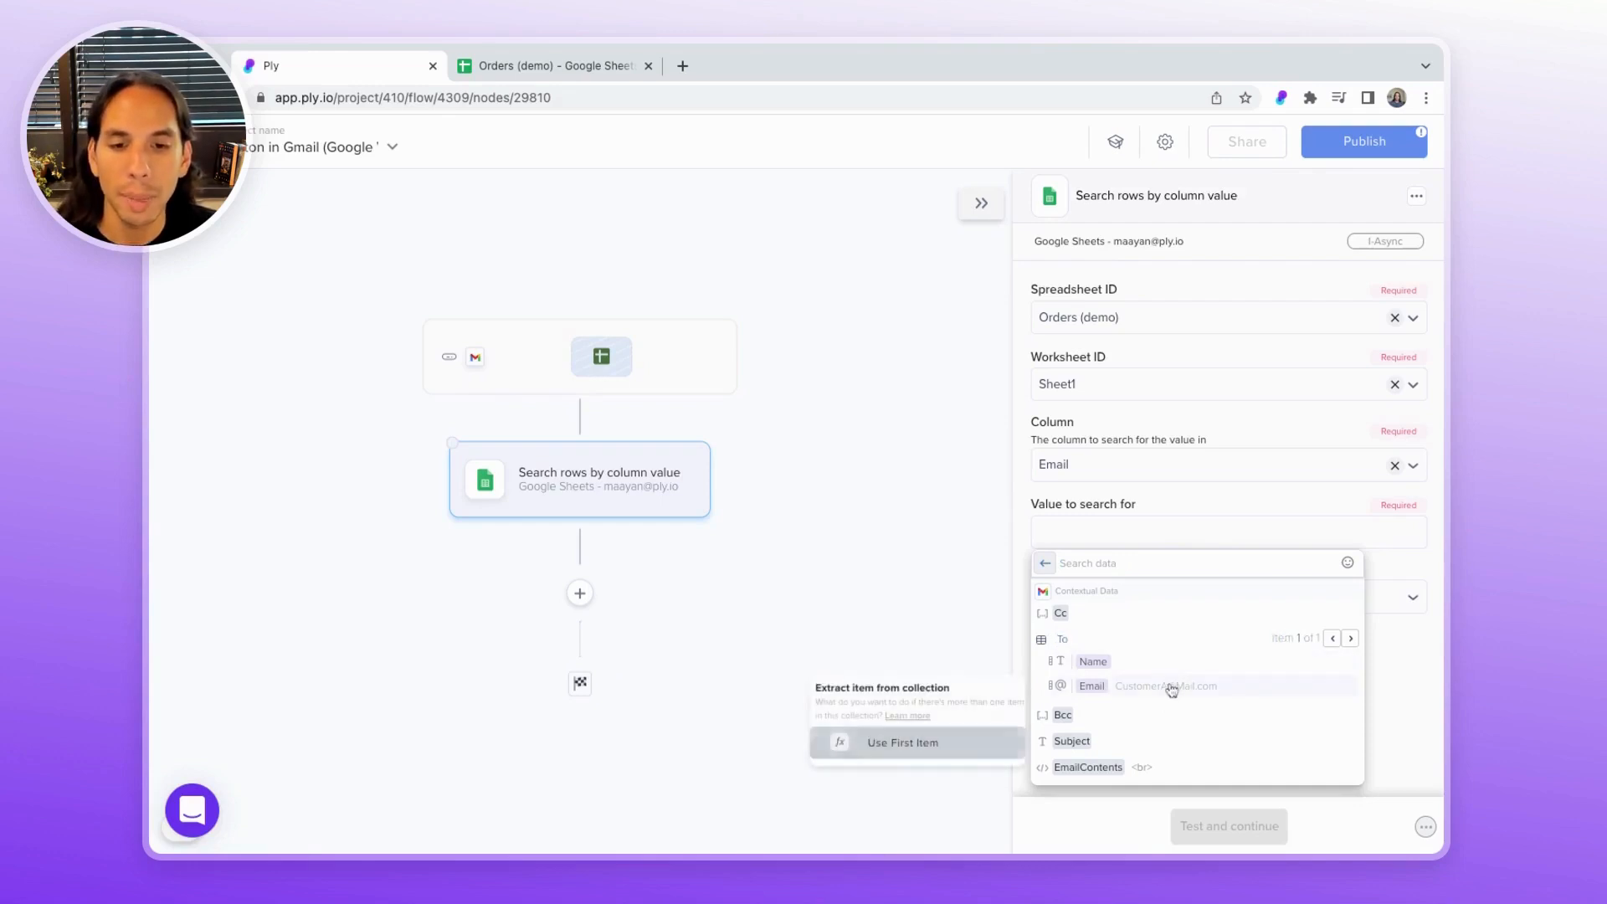
click(963, 743)
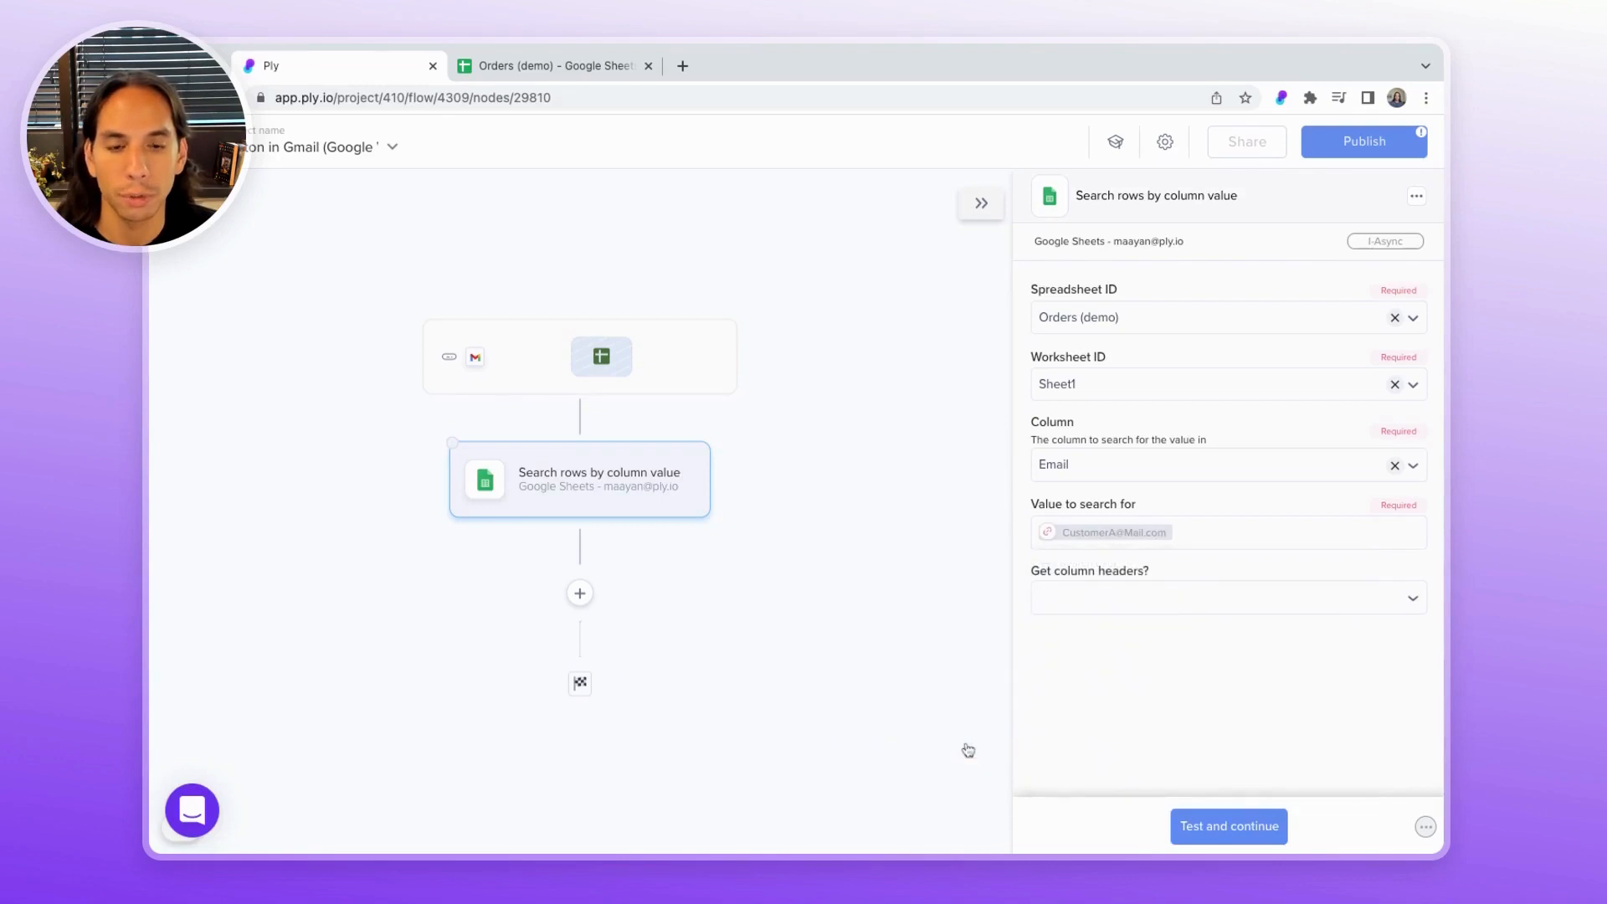
Set "Get column headers?" to Yes and test the row search step.
click(1105, 613)
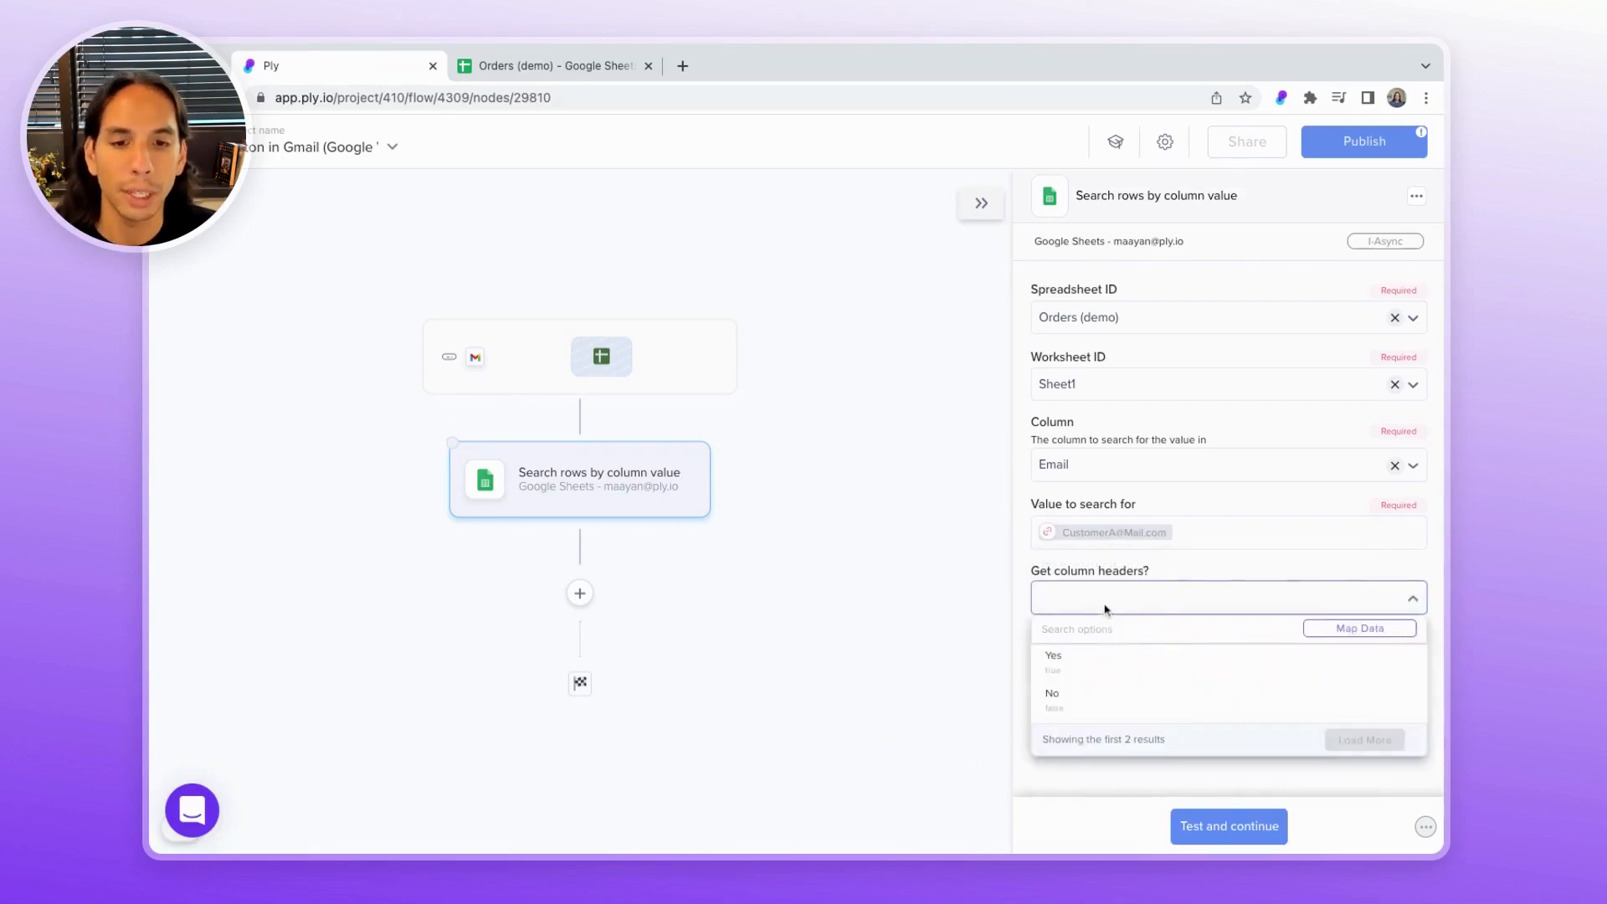
click(1096, 660)
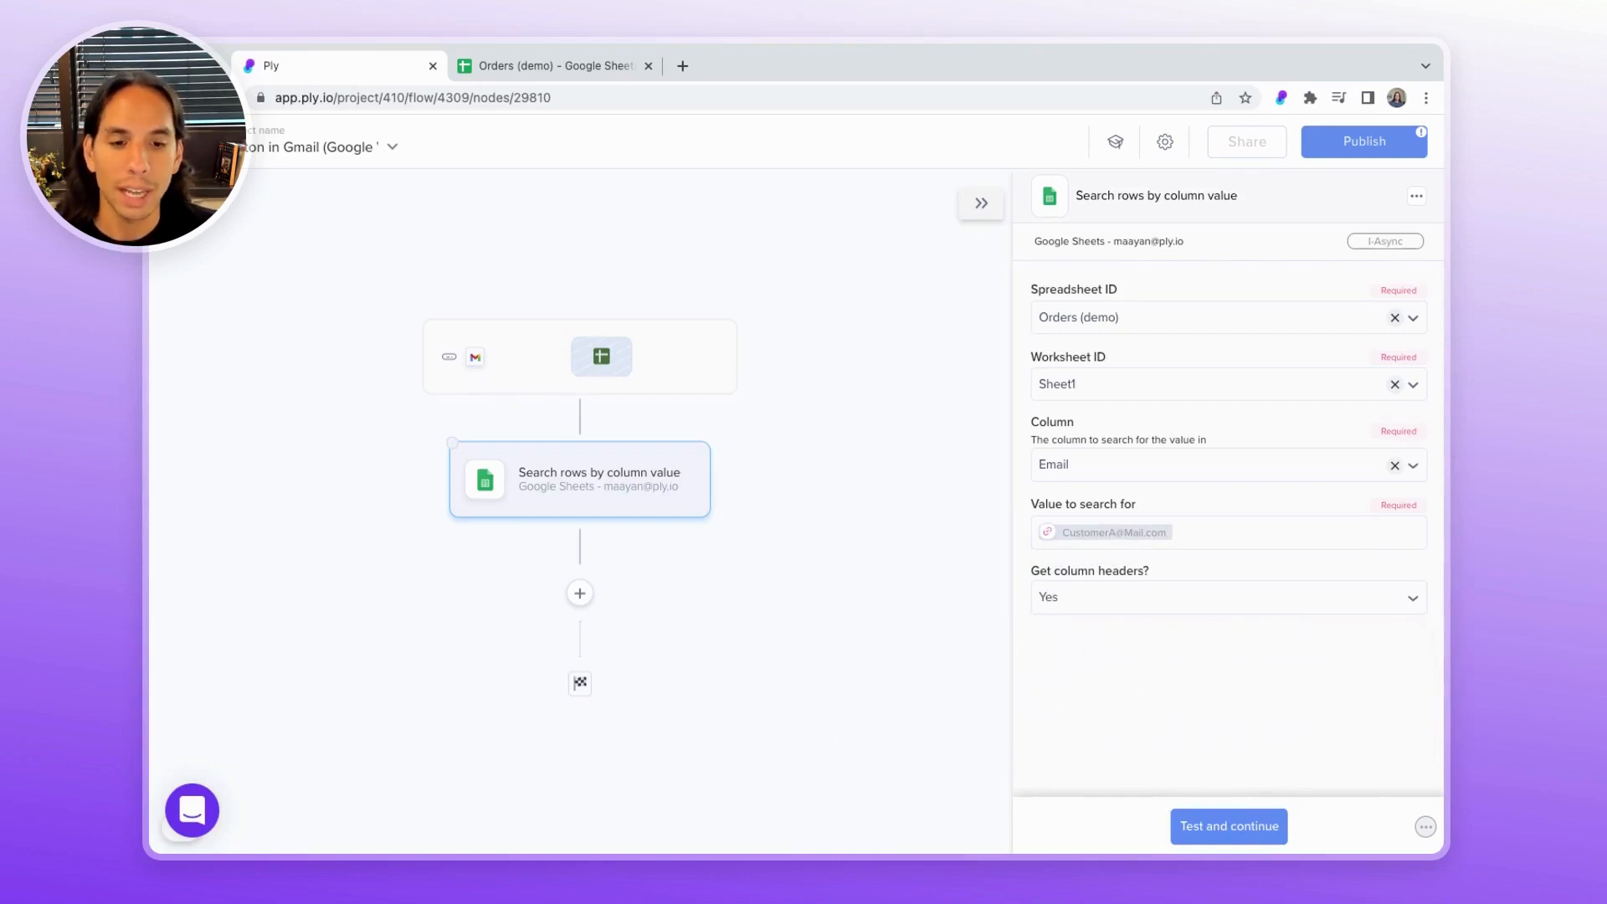
click(1250, 841)
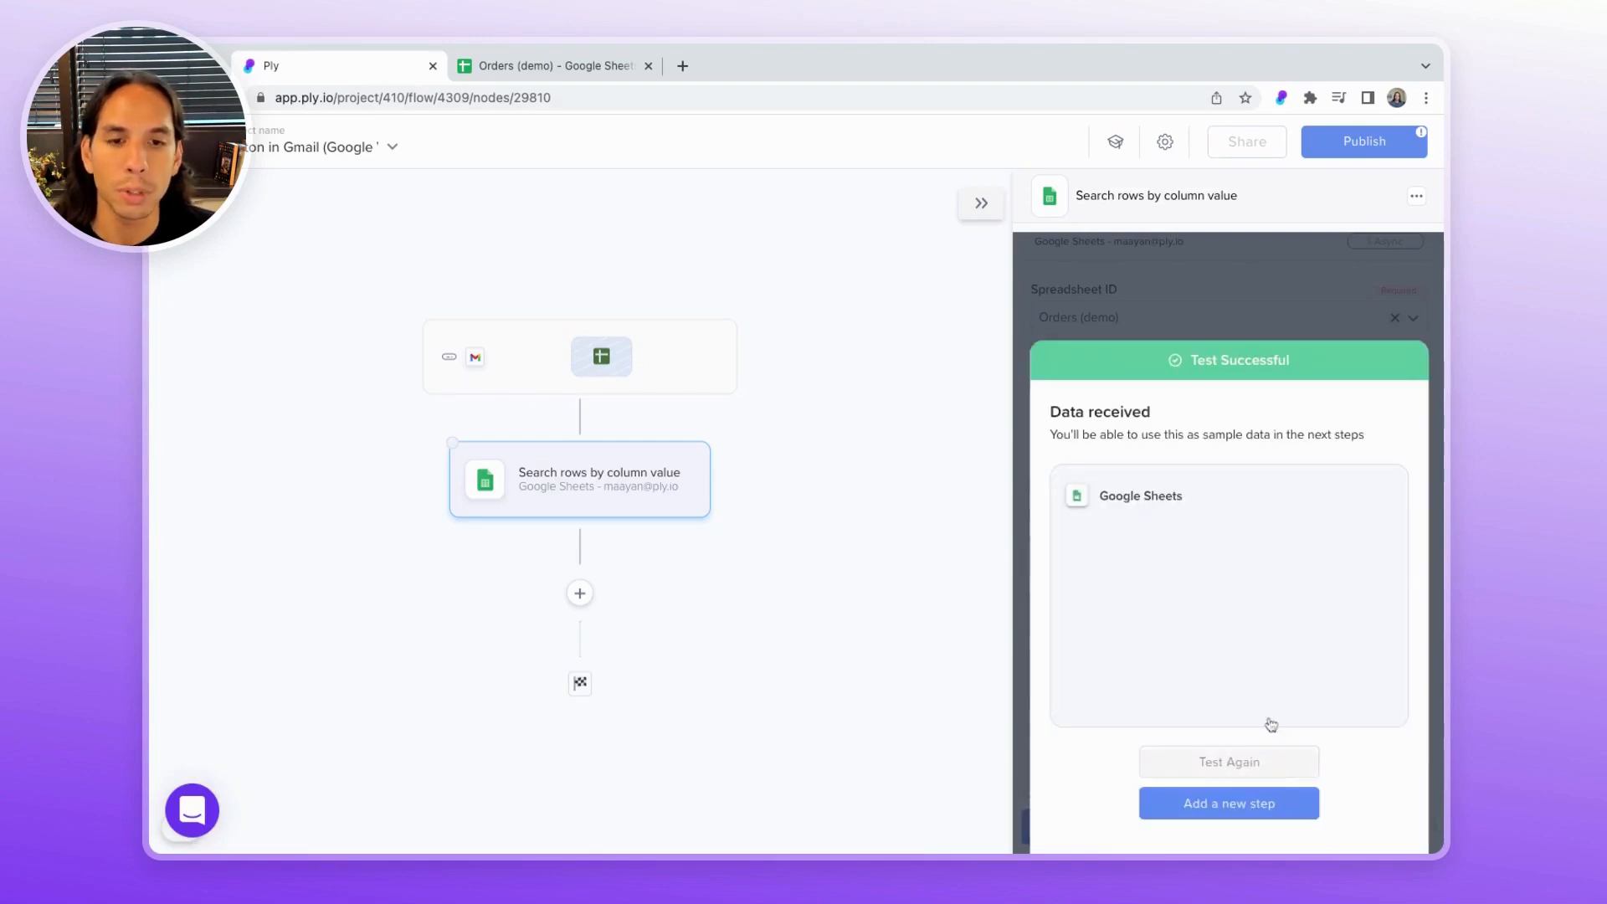
Examine each row returned by the test and check how the Orders (demo) spreadsheet is ordered by order date.
drag(1164, 567, 1258, 566)
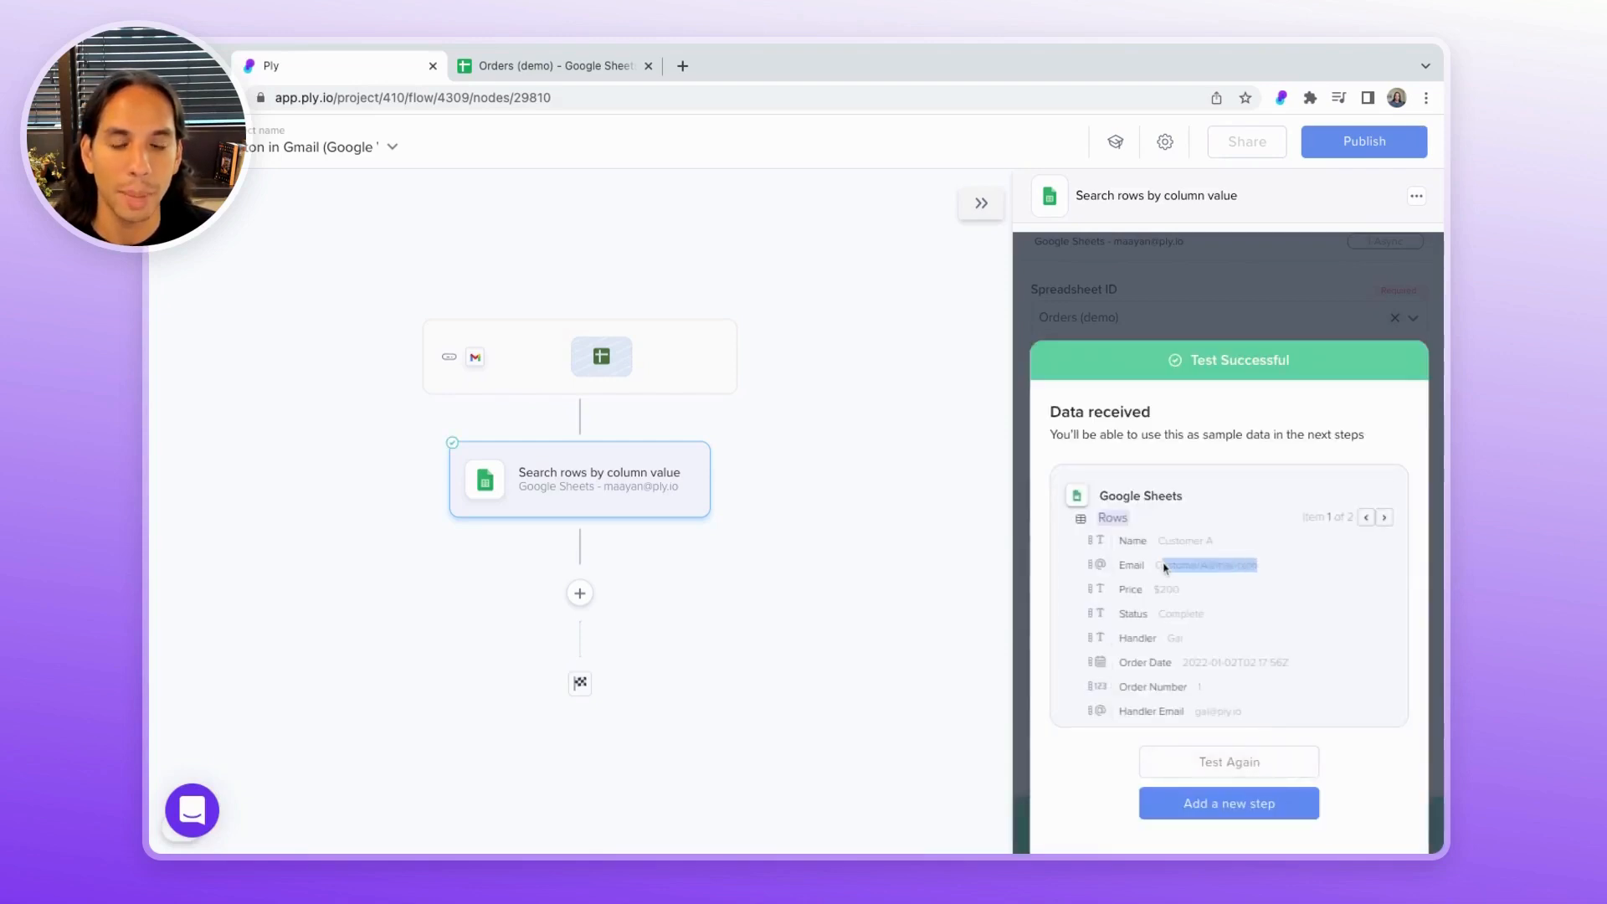
click(1165, 568)
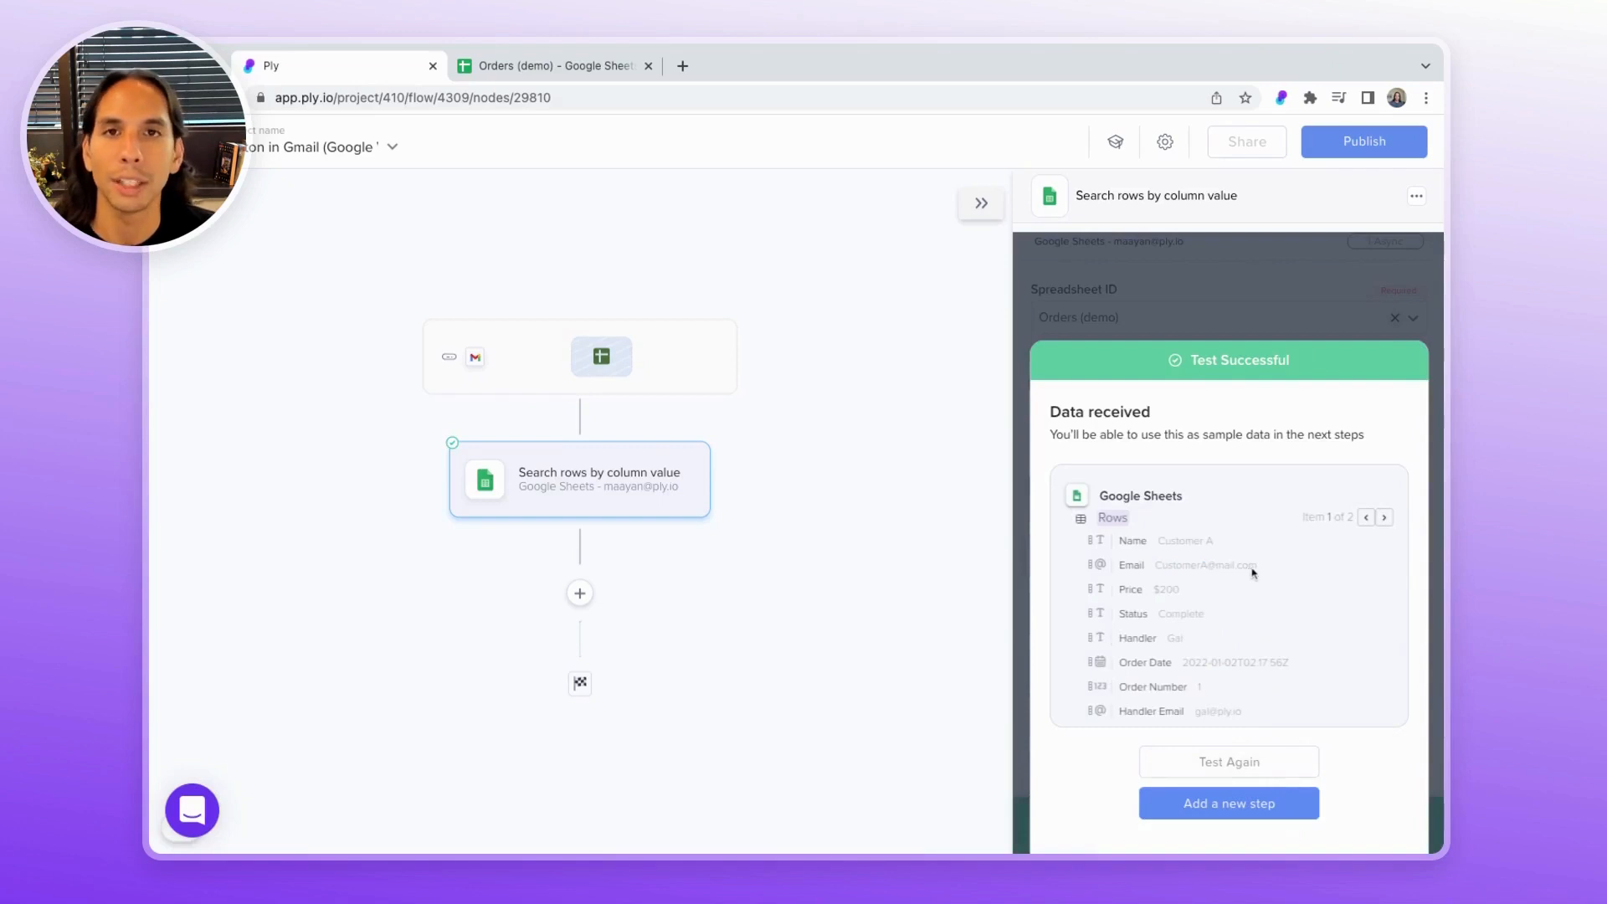
click(1385, 517)
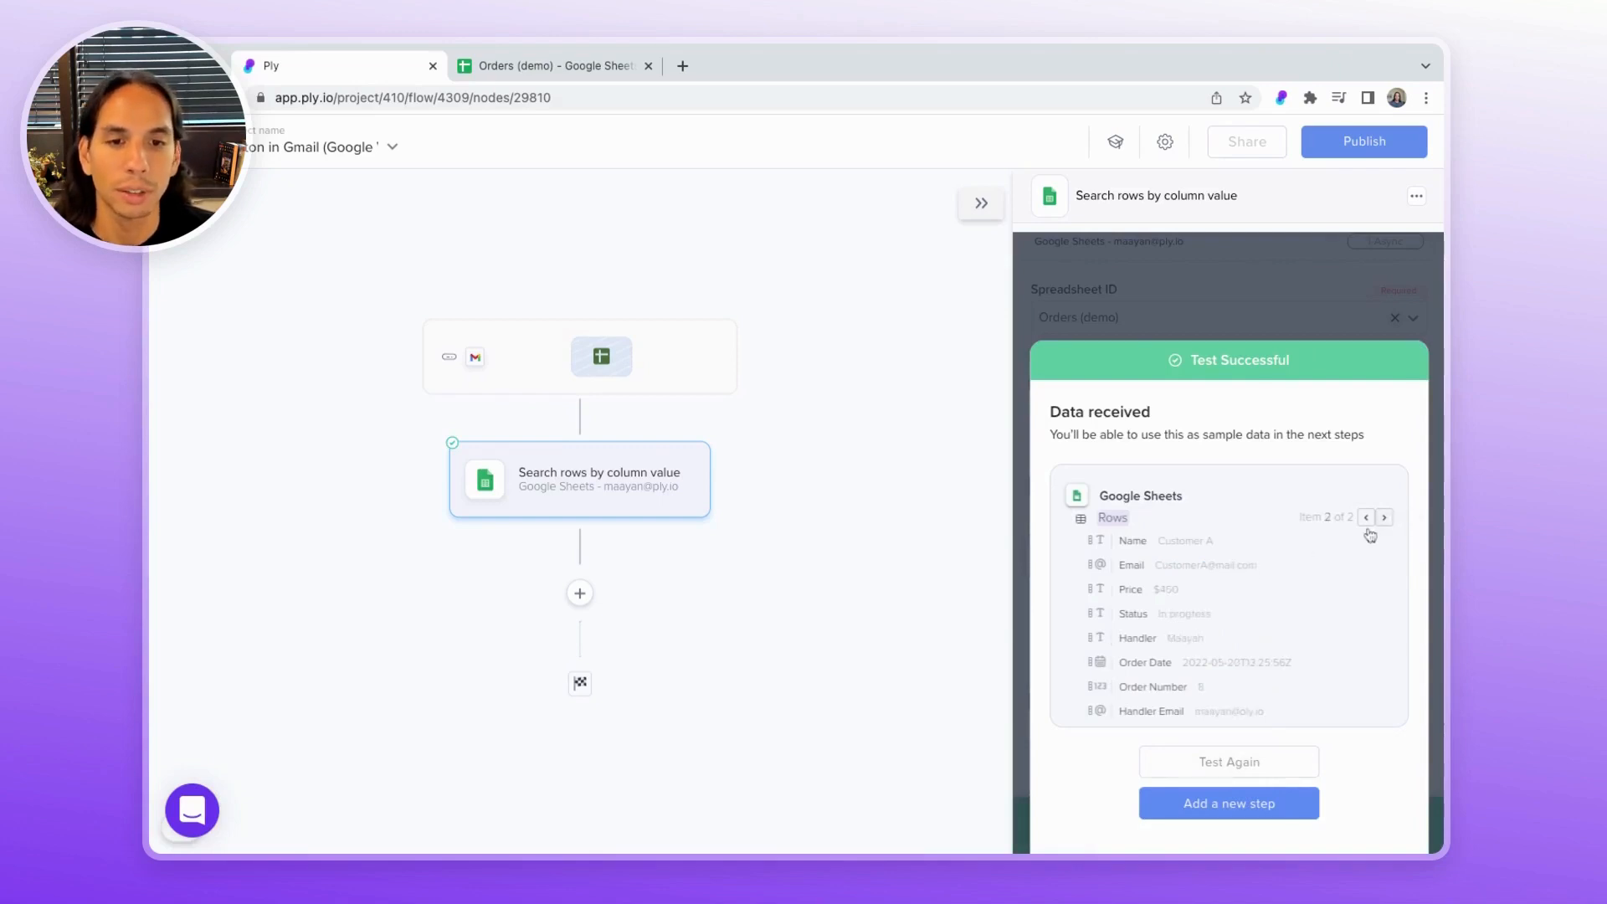
click(573, 67)
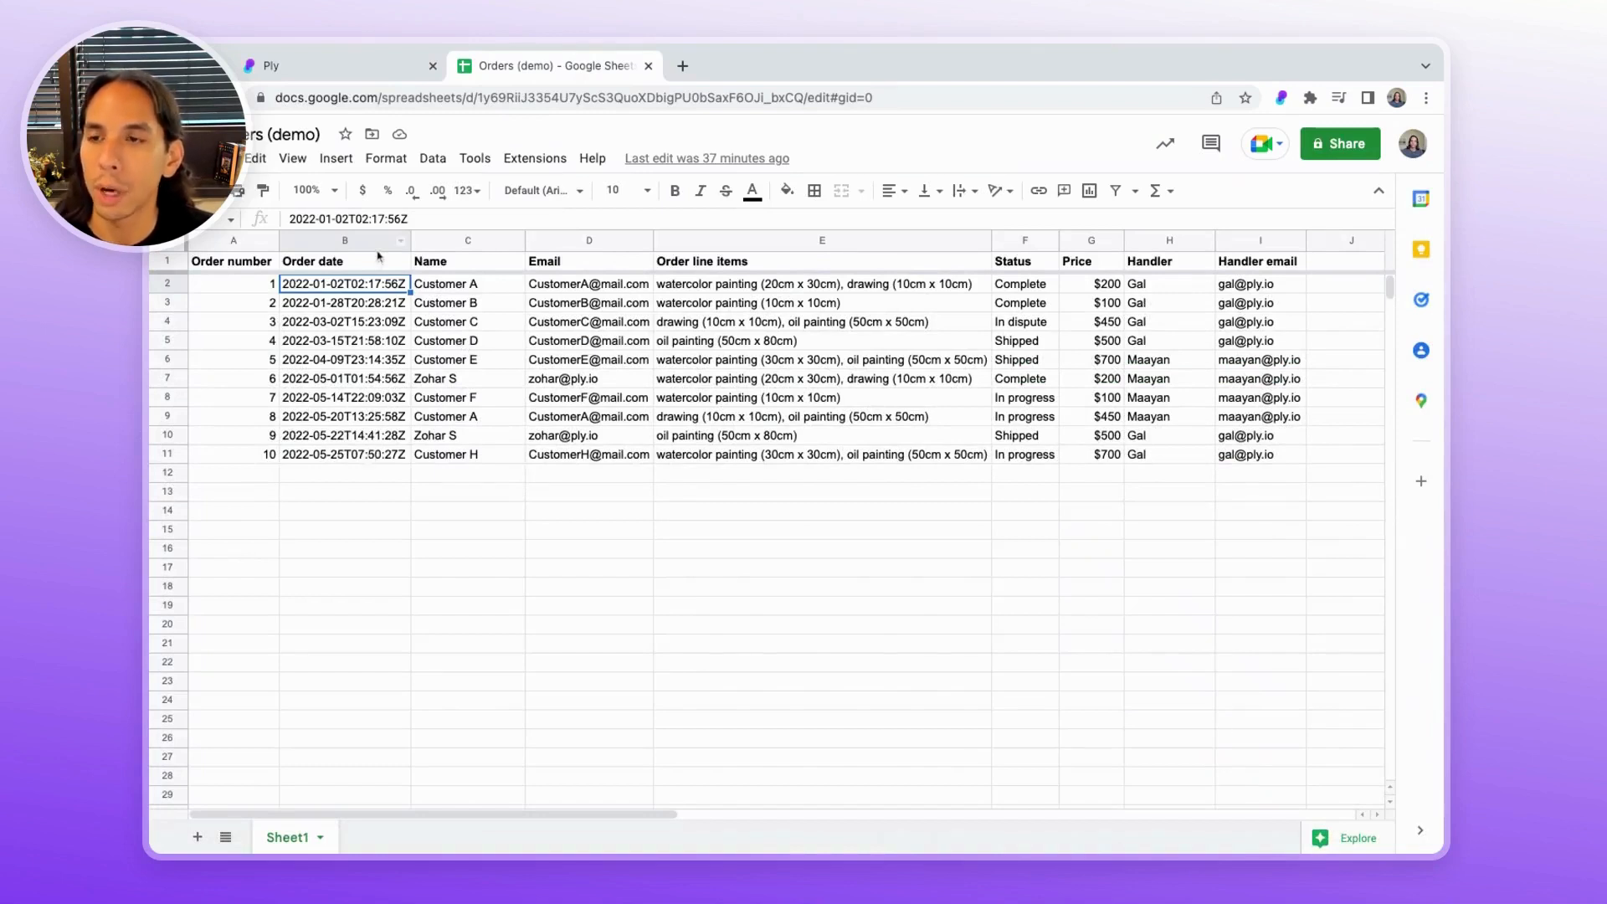
click(371, 248)
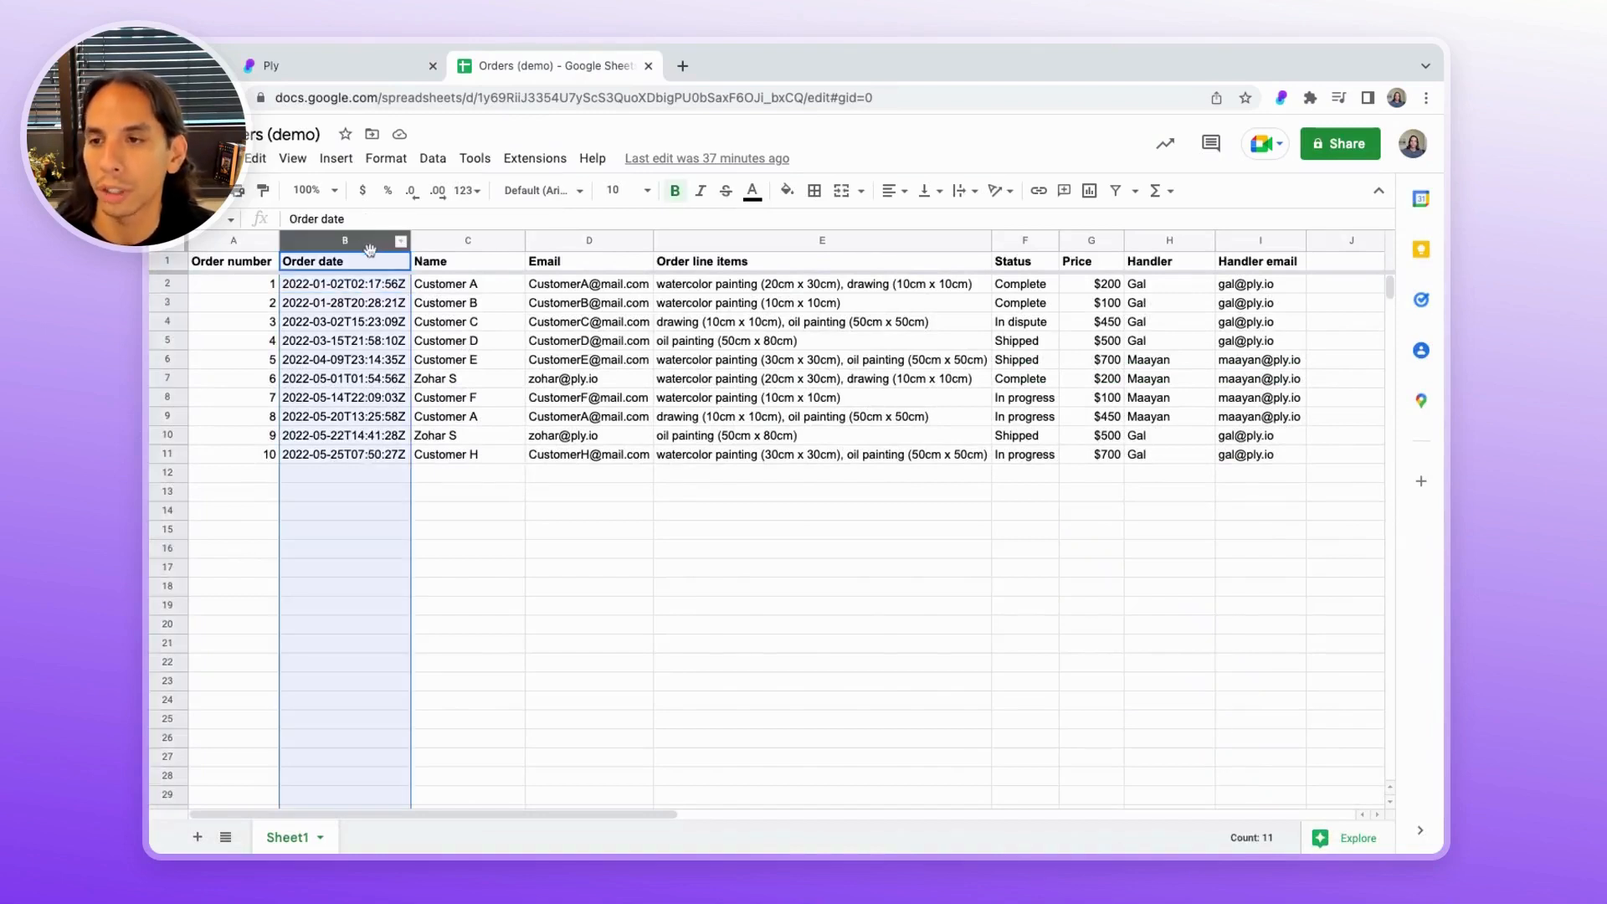
click(366, 459)
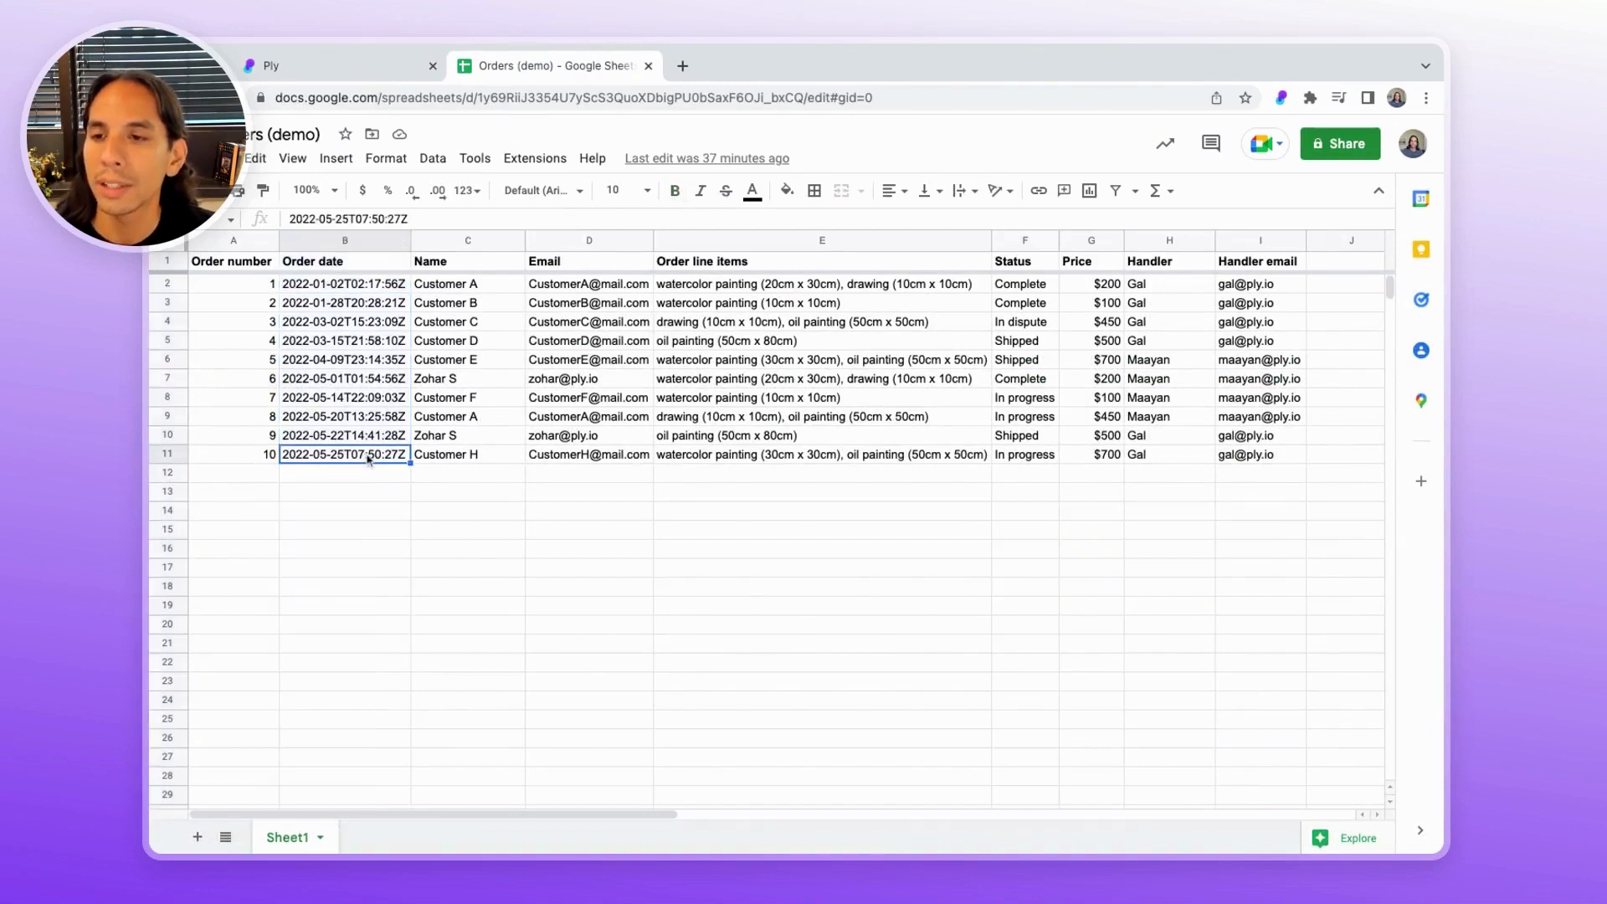
click(353, 71)
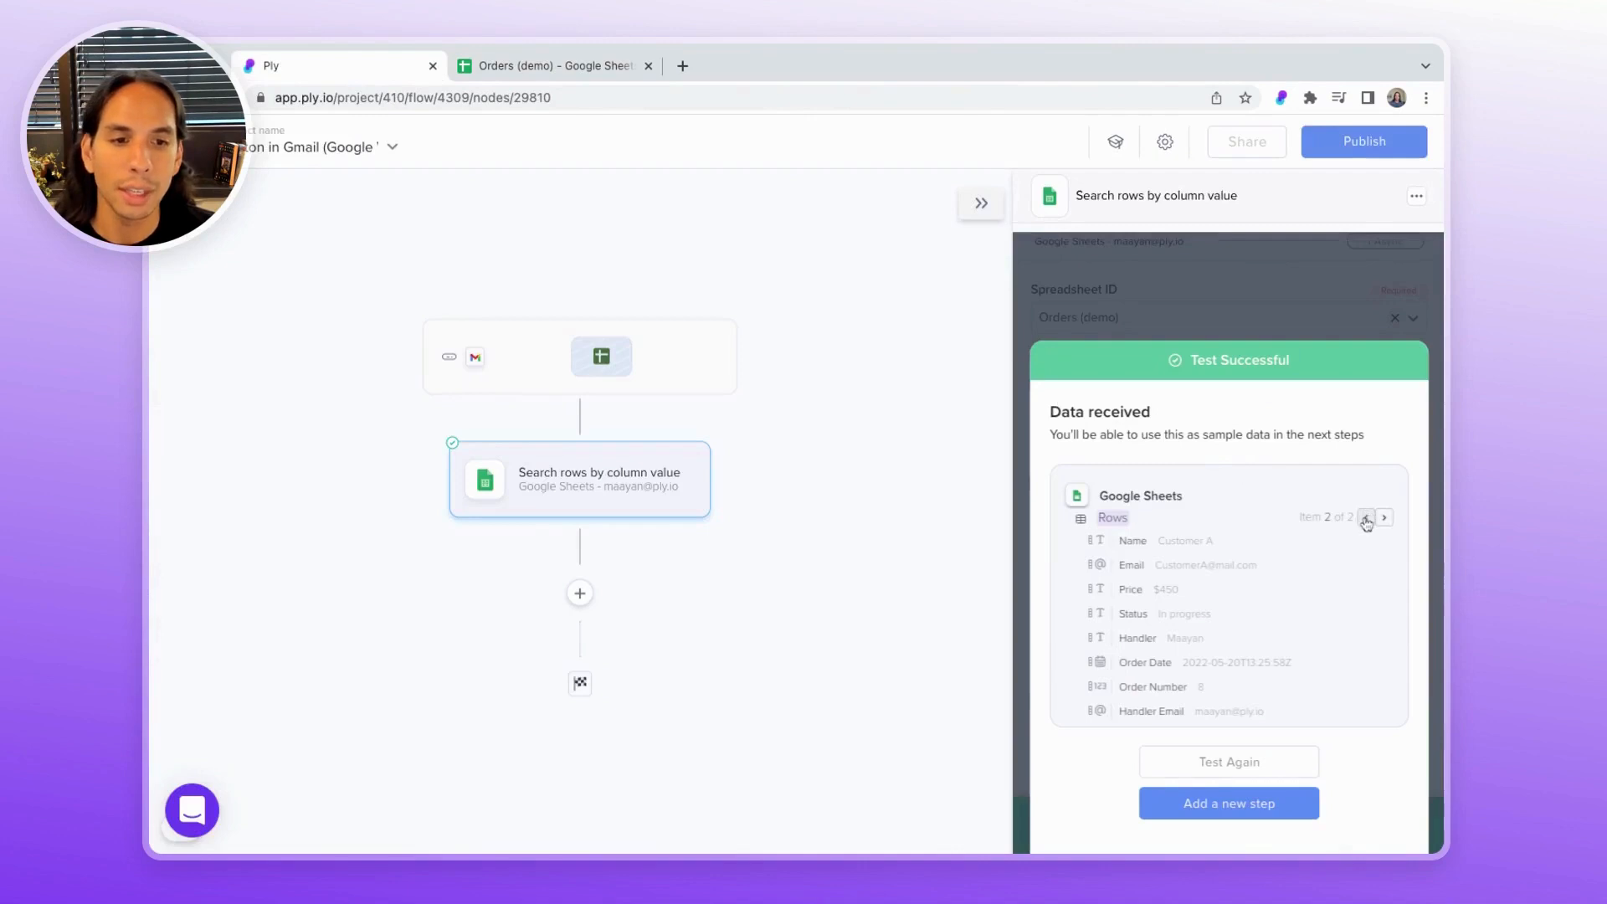
triple_click(1303, 519)
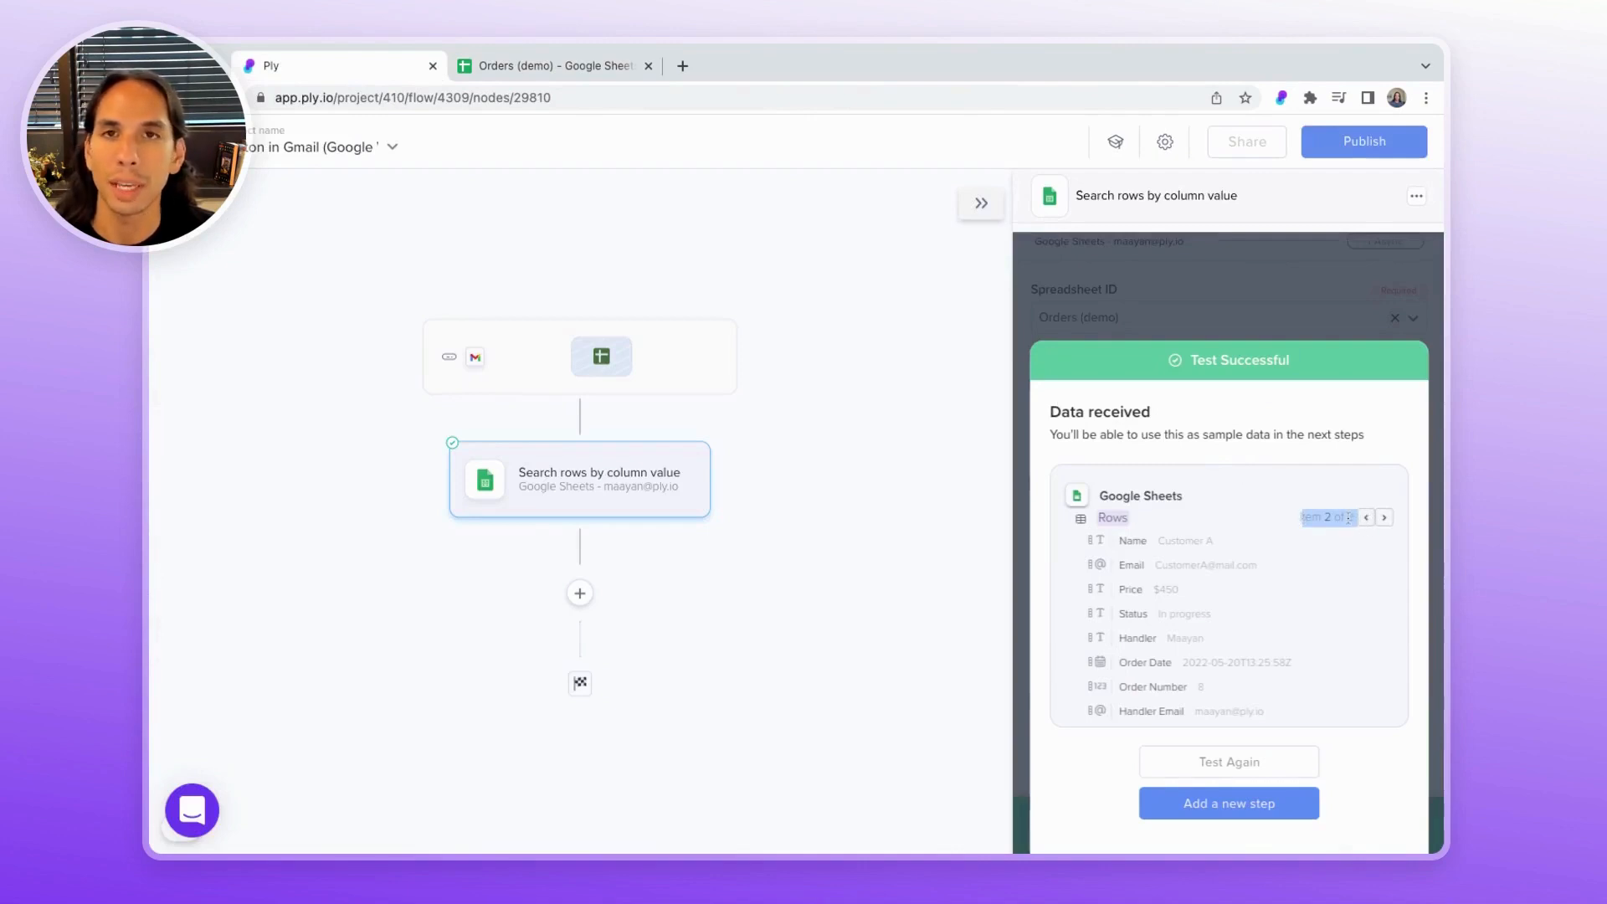
click(1303, 540)
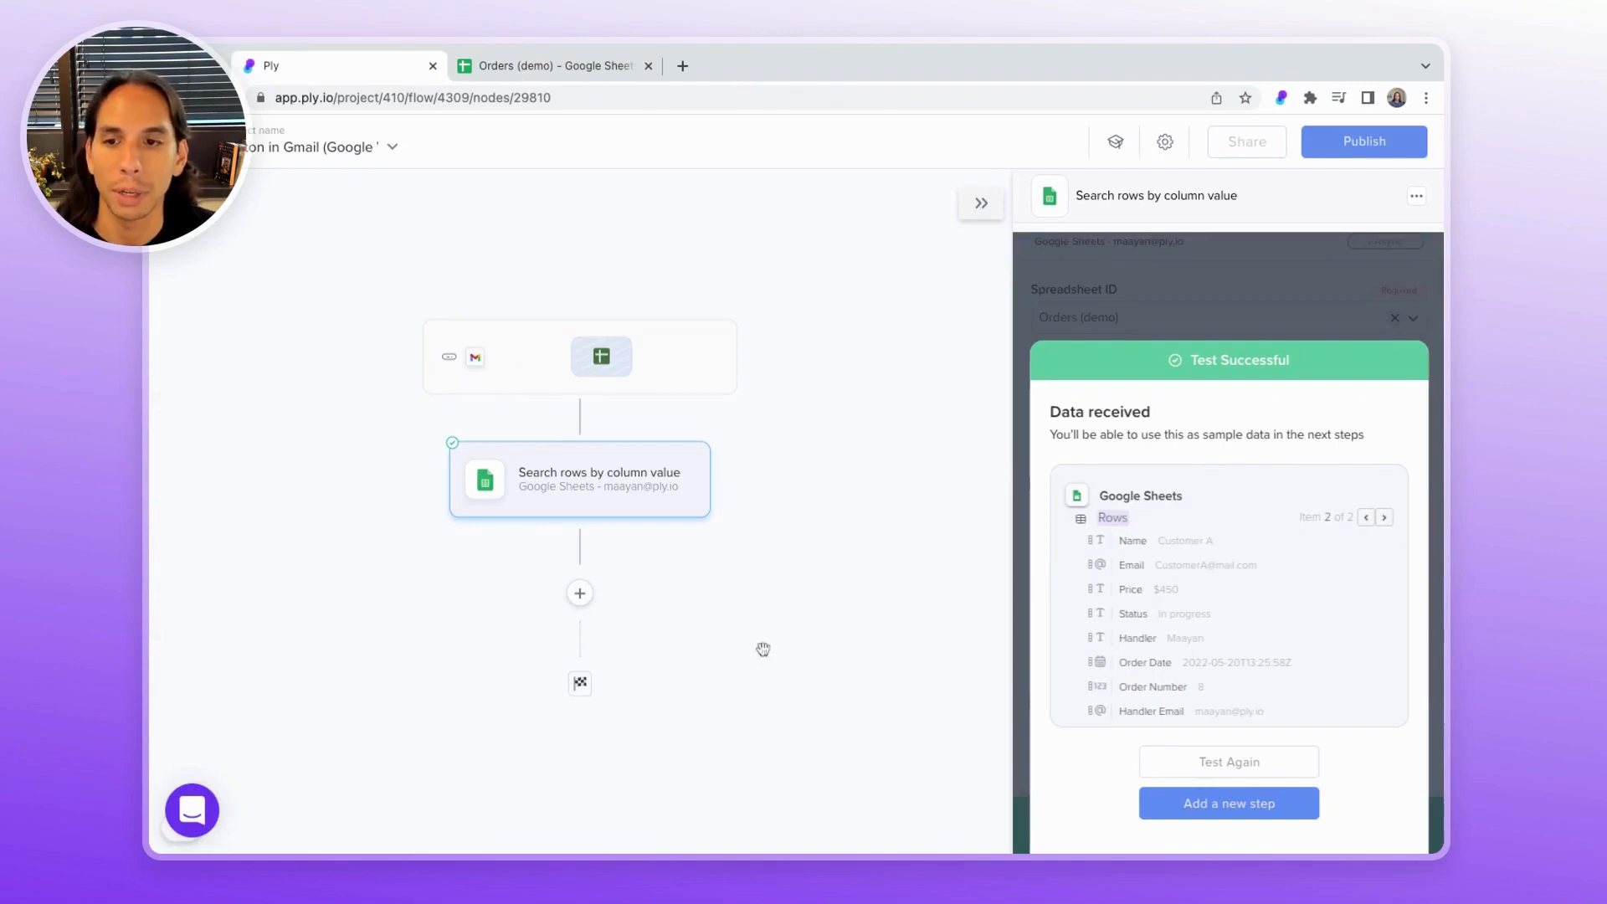
Add a Table functions step with the "Get an item from a table" action below the row search.
click(578, 594)
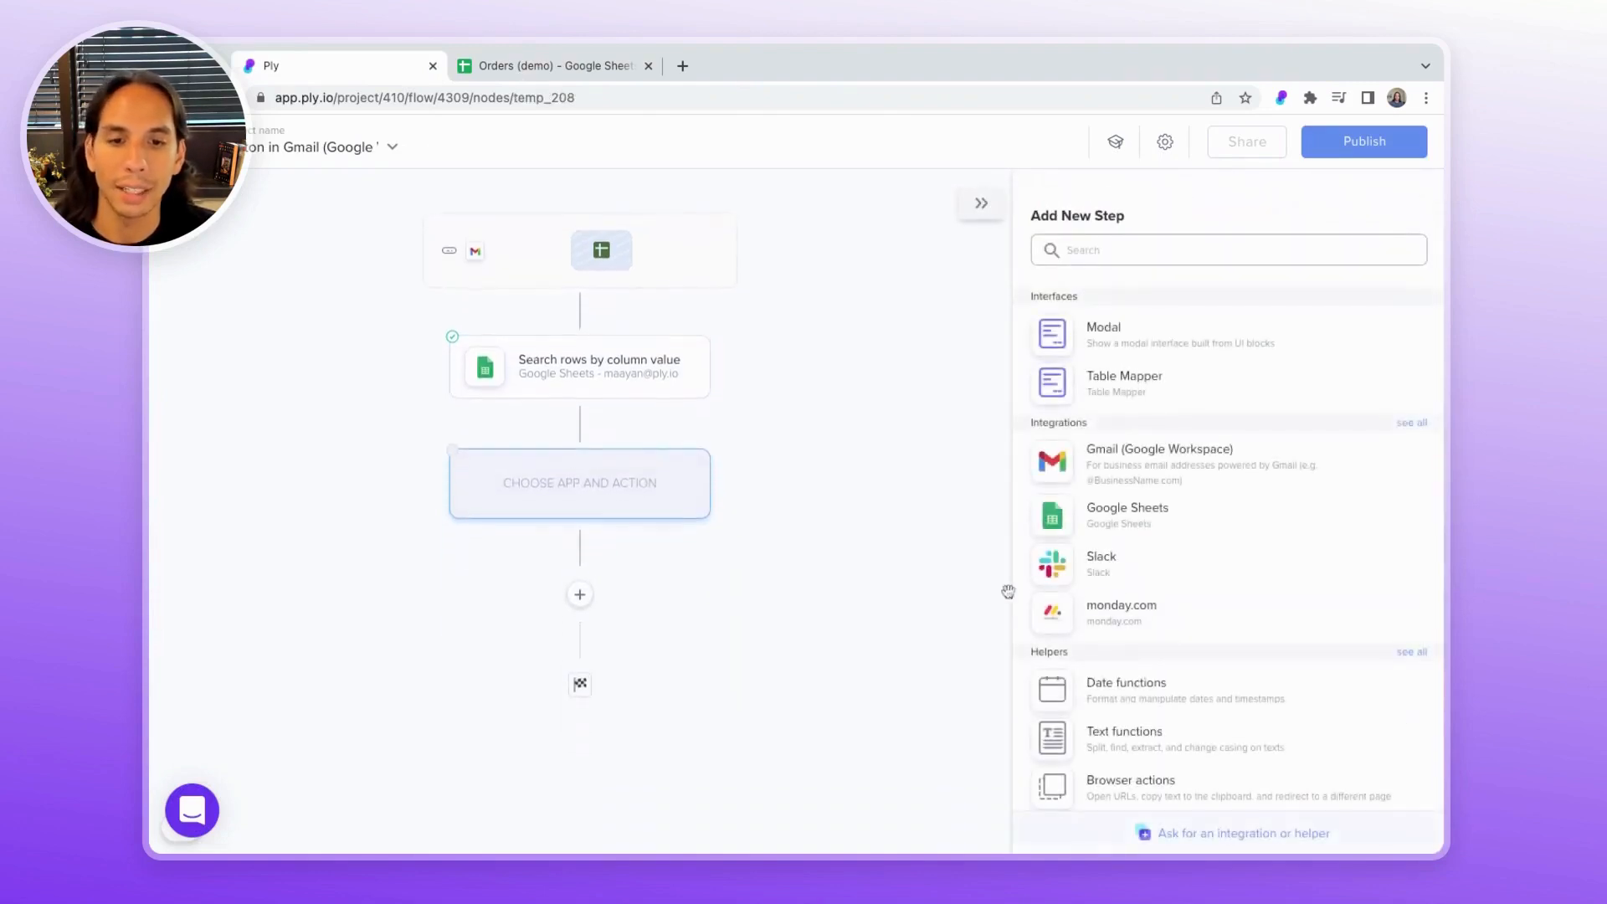
click(1422, 653)
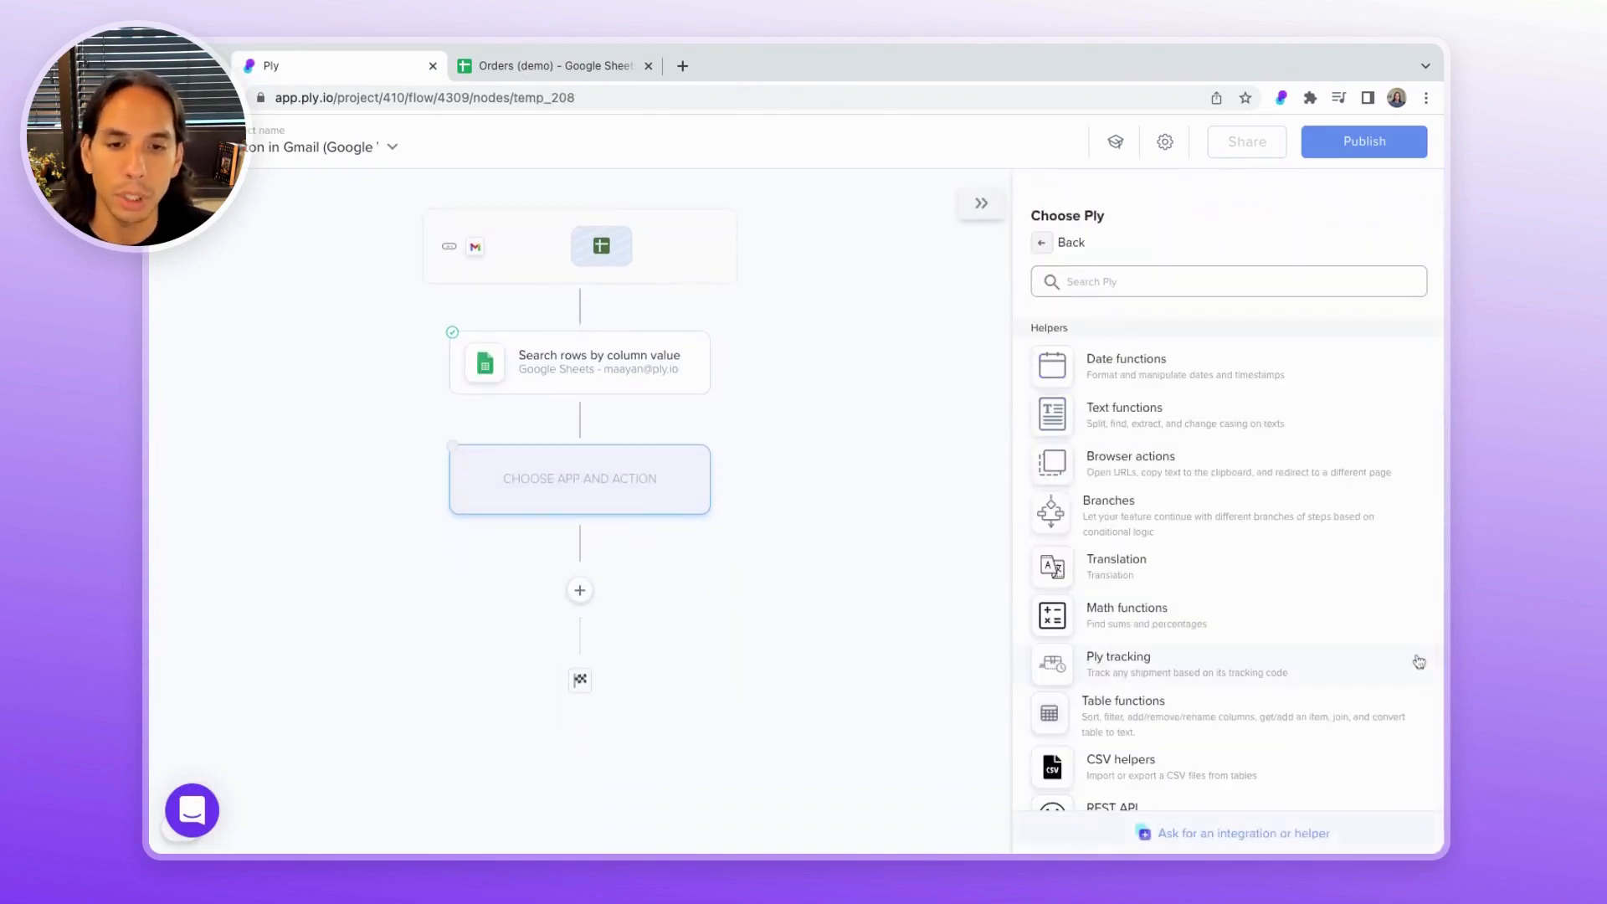
click(1134, 713)
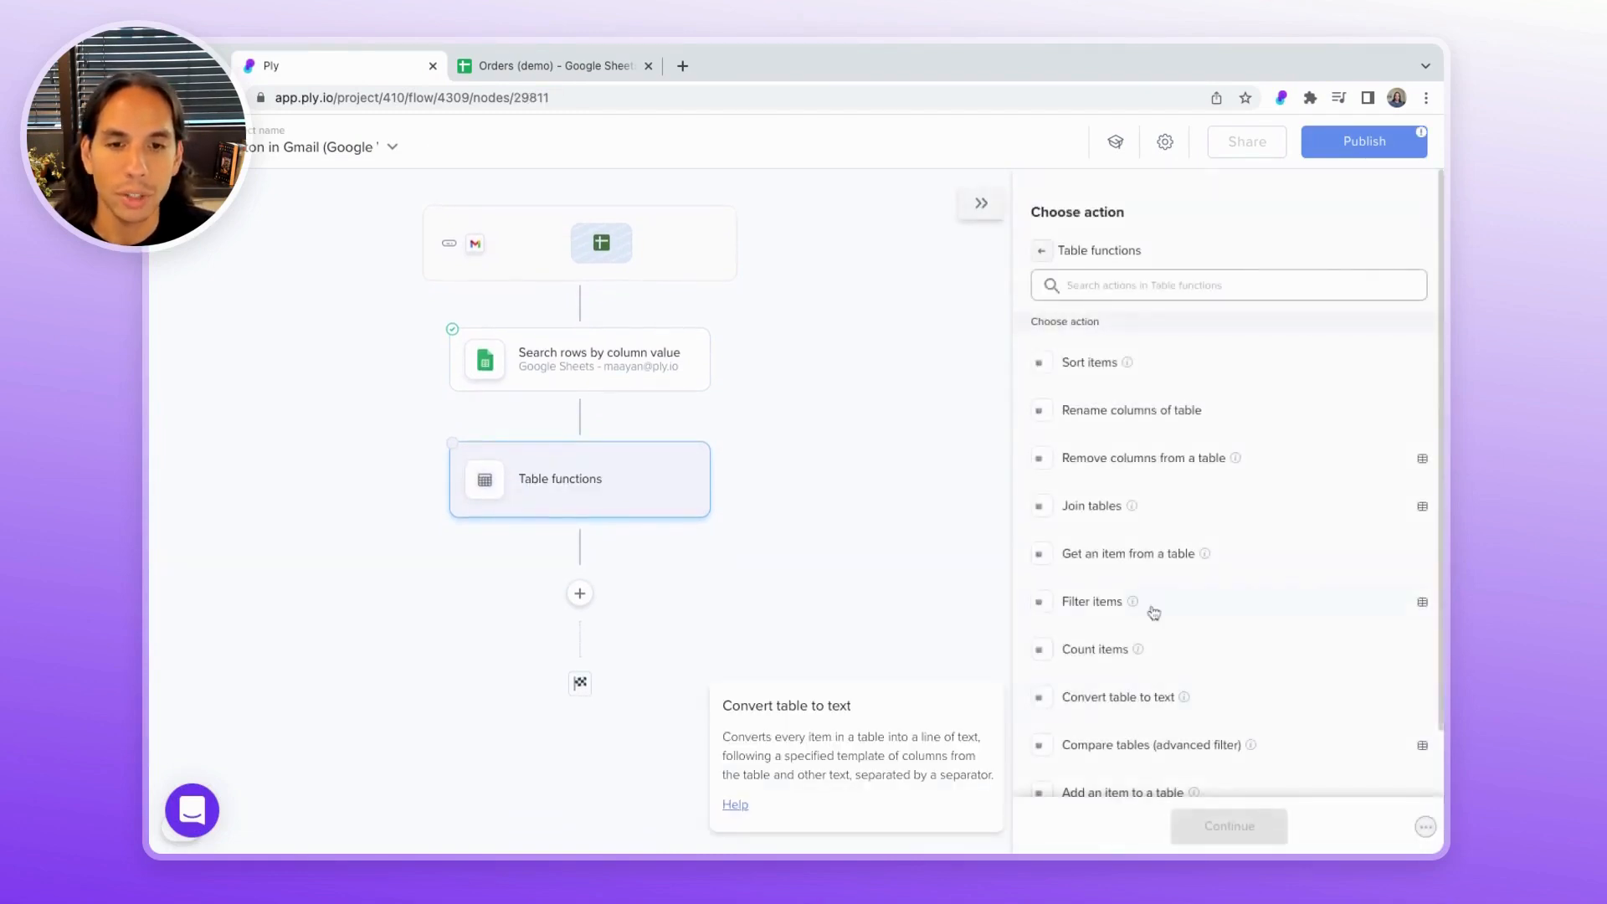
click(1153, 563)
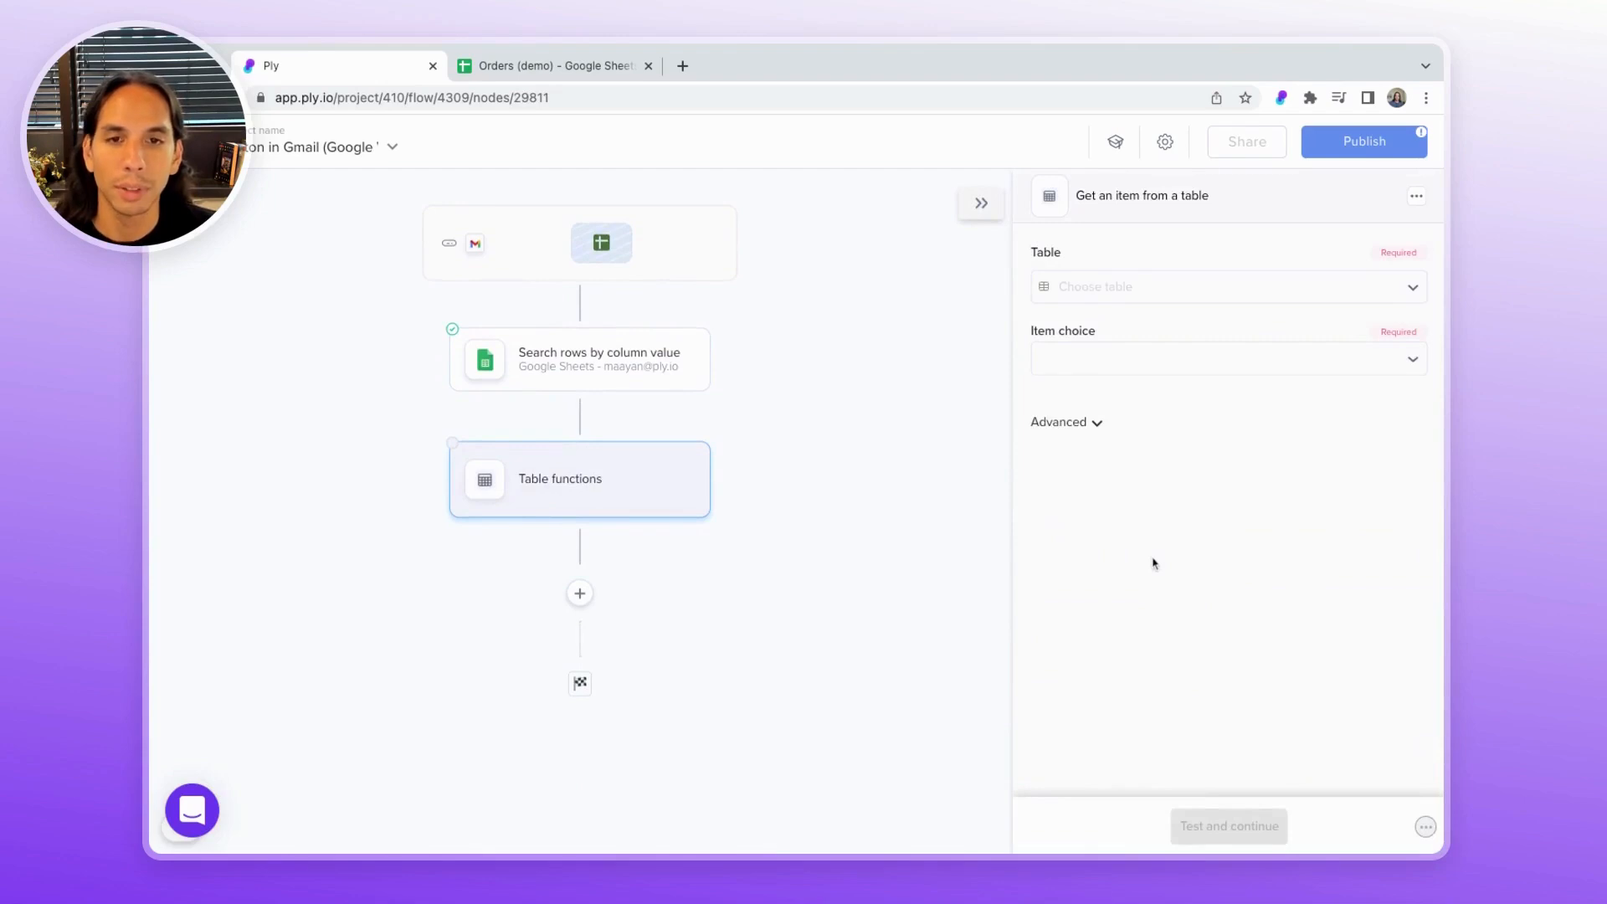
Set the table to the rows from "Search rows by column value" and the item choice to "The last item", and test the step.
click(1156, 288)
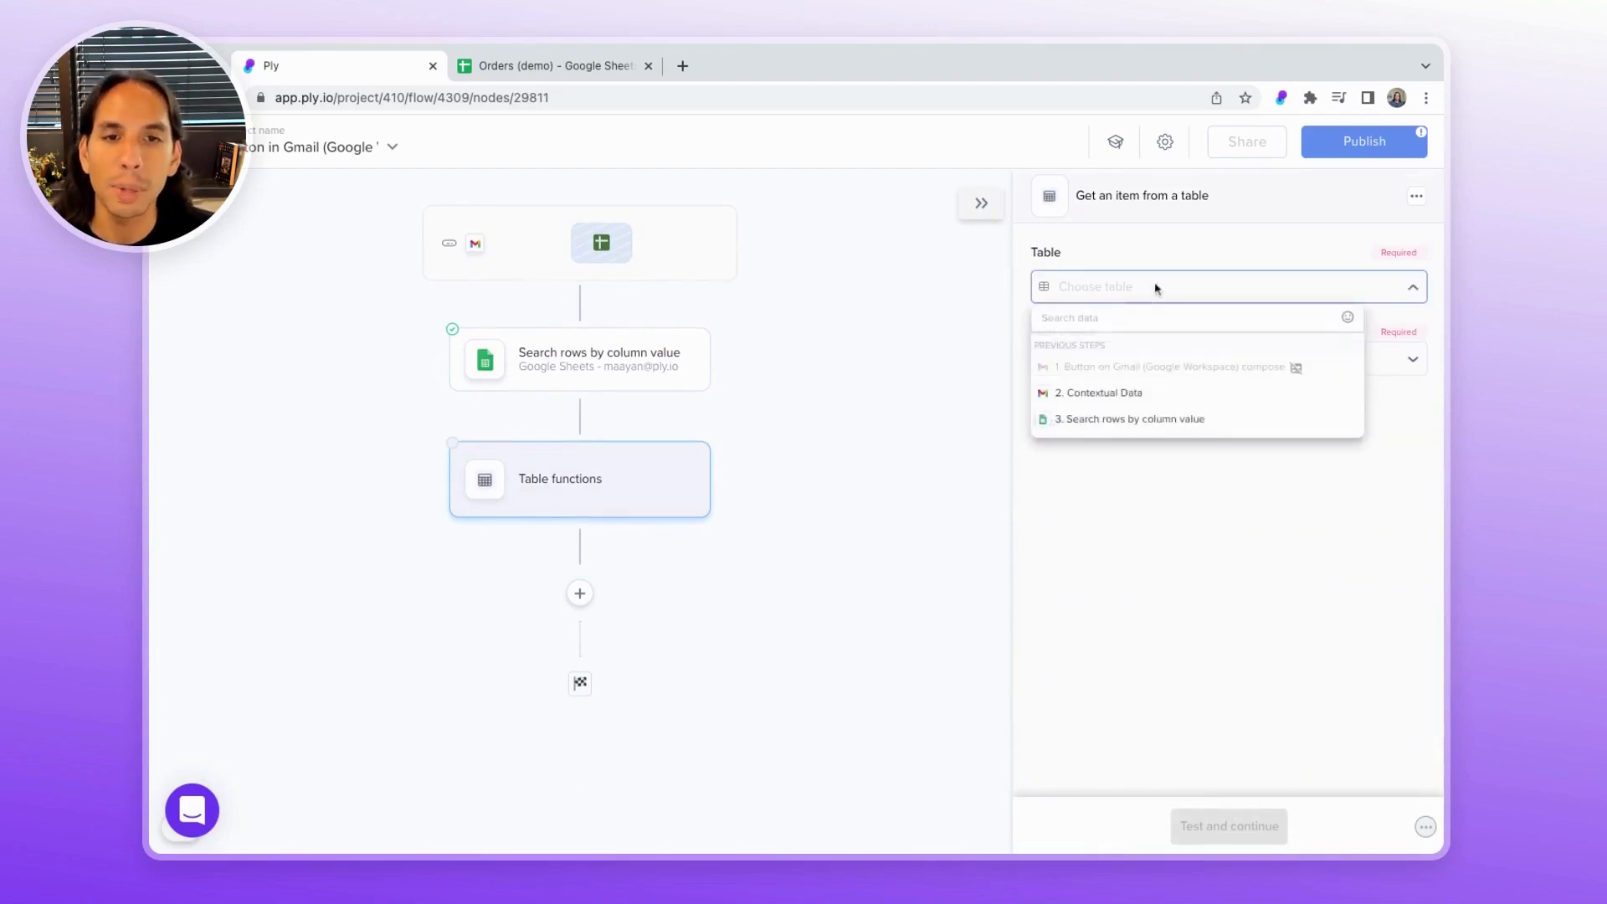
click(1154, 421)
click(1155, 432)
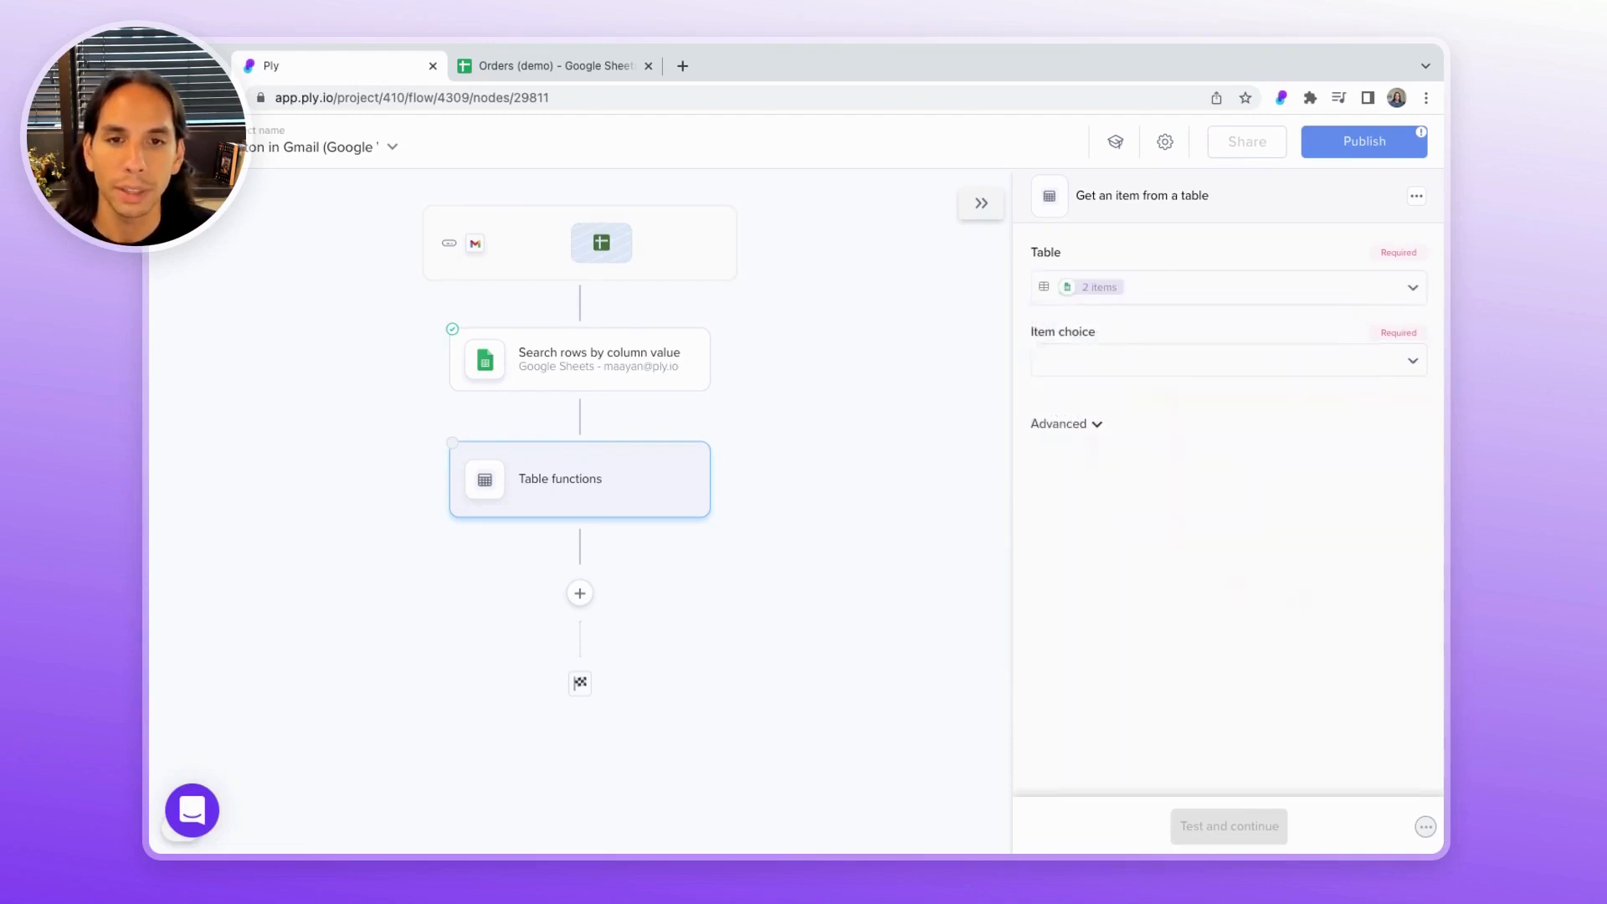
click(1136, 371)
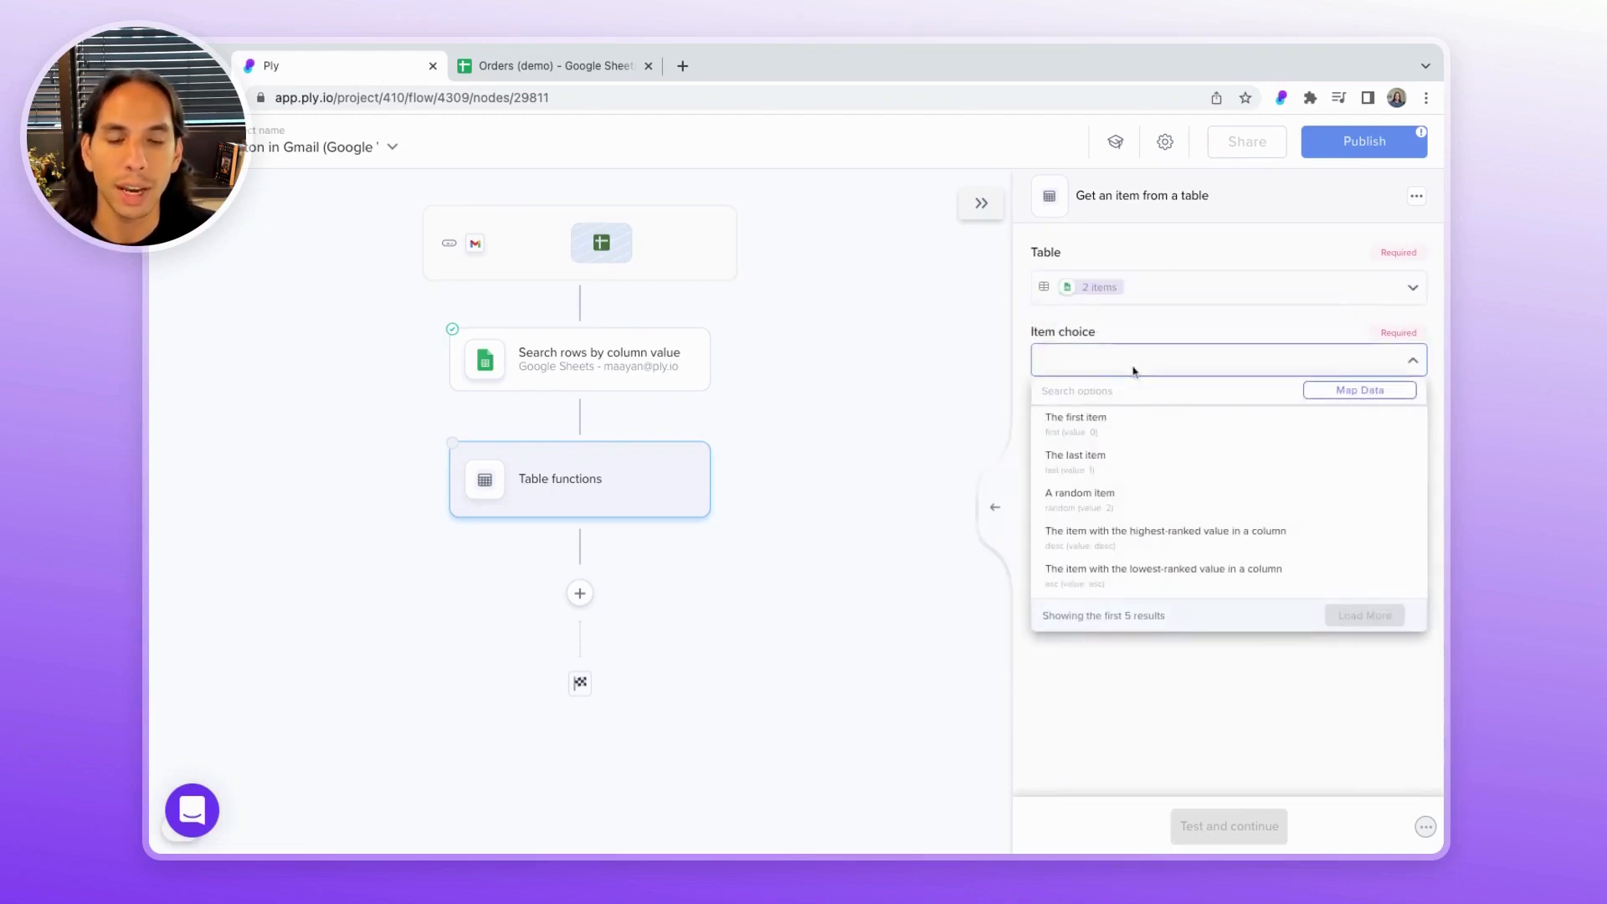
click(1093, 464)
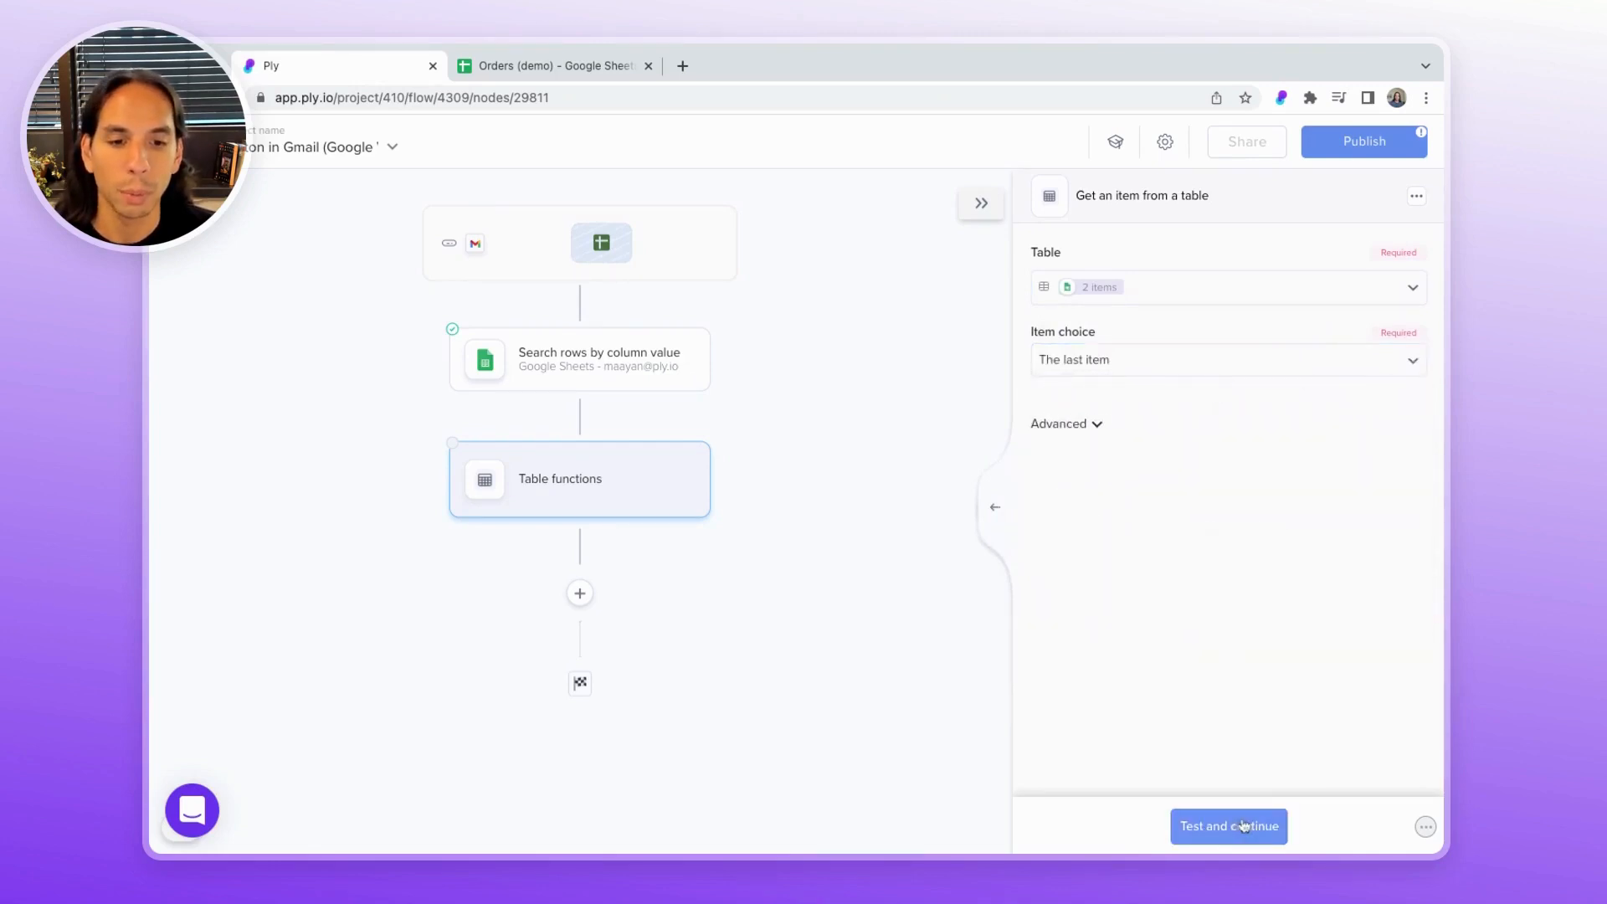
click(1244, 827)
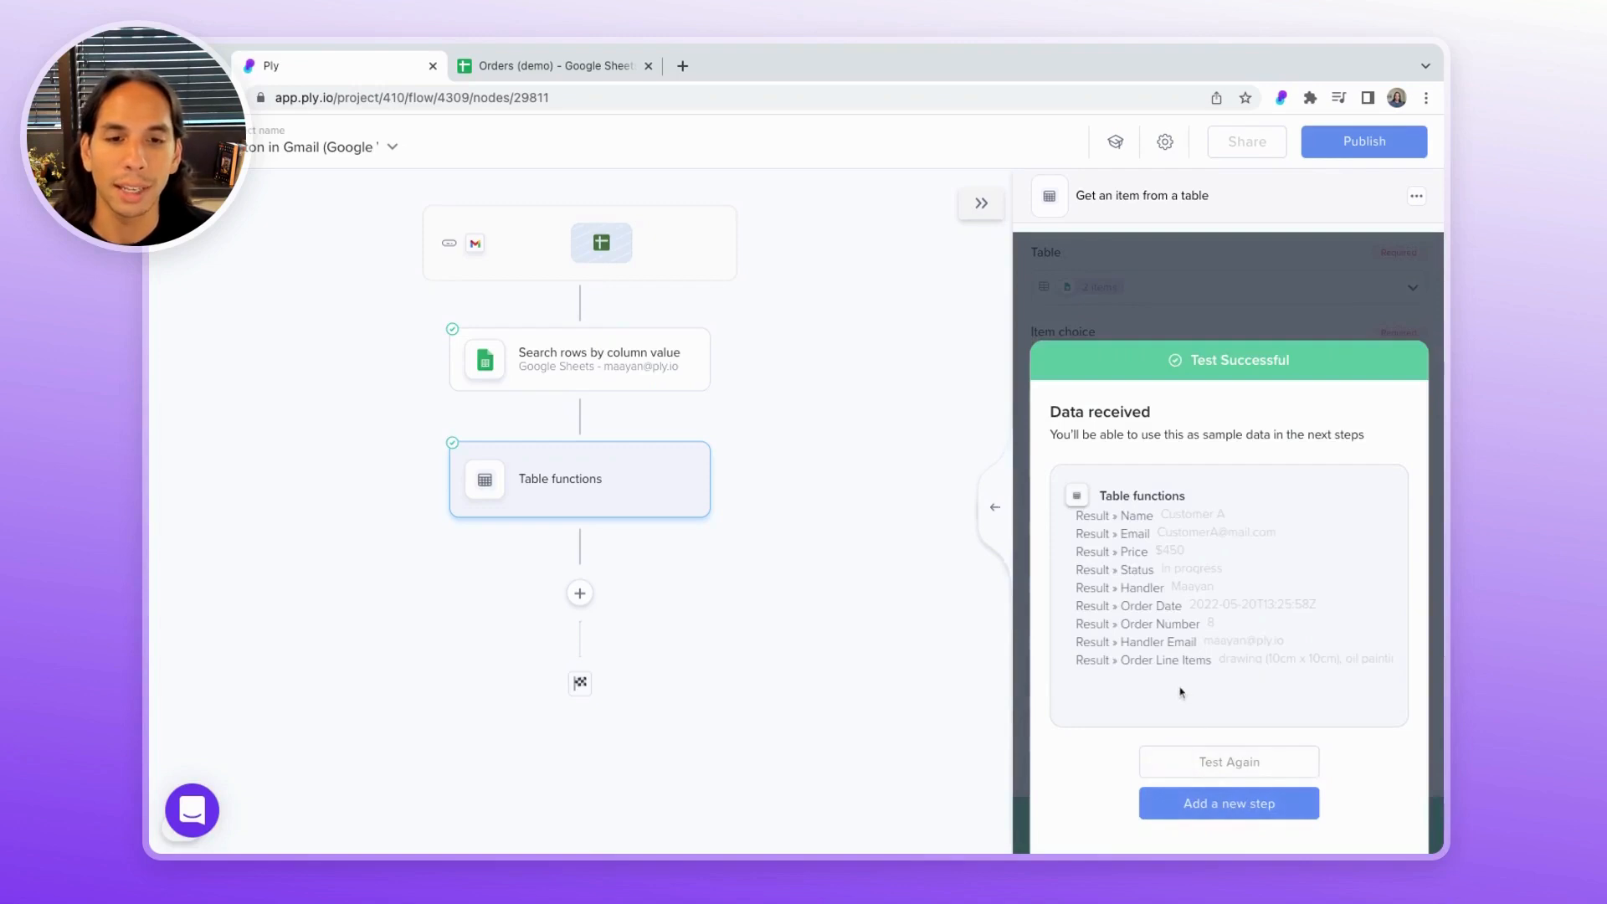
drag(1077, 516, 1206, 533)
triple_click(1213, 533)
click(1213, 533)
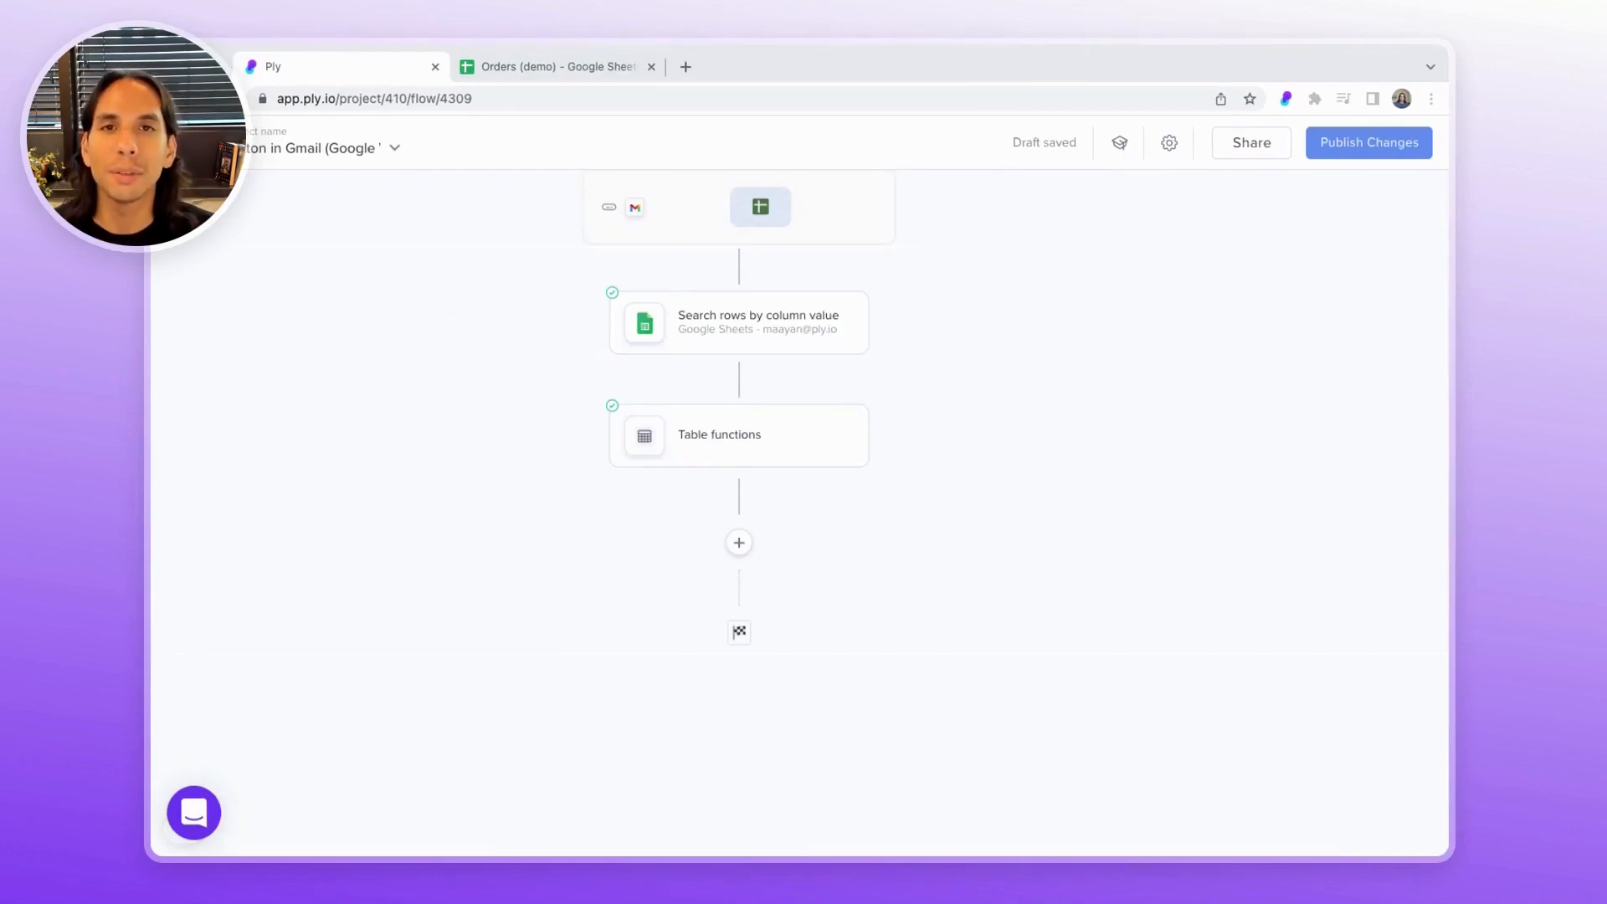
Add a Gmail (Google Workspace) step with the "Add content to the message body" action below the Table functions step.
click(740, 543)
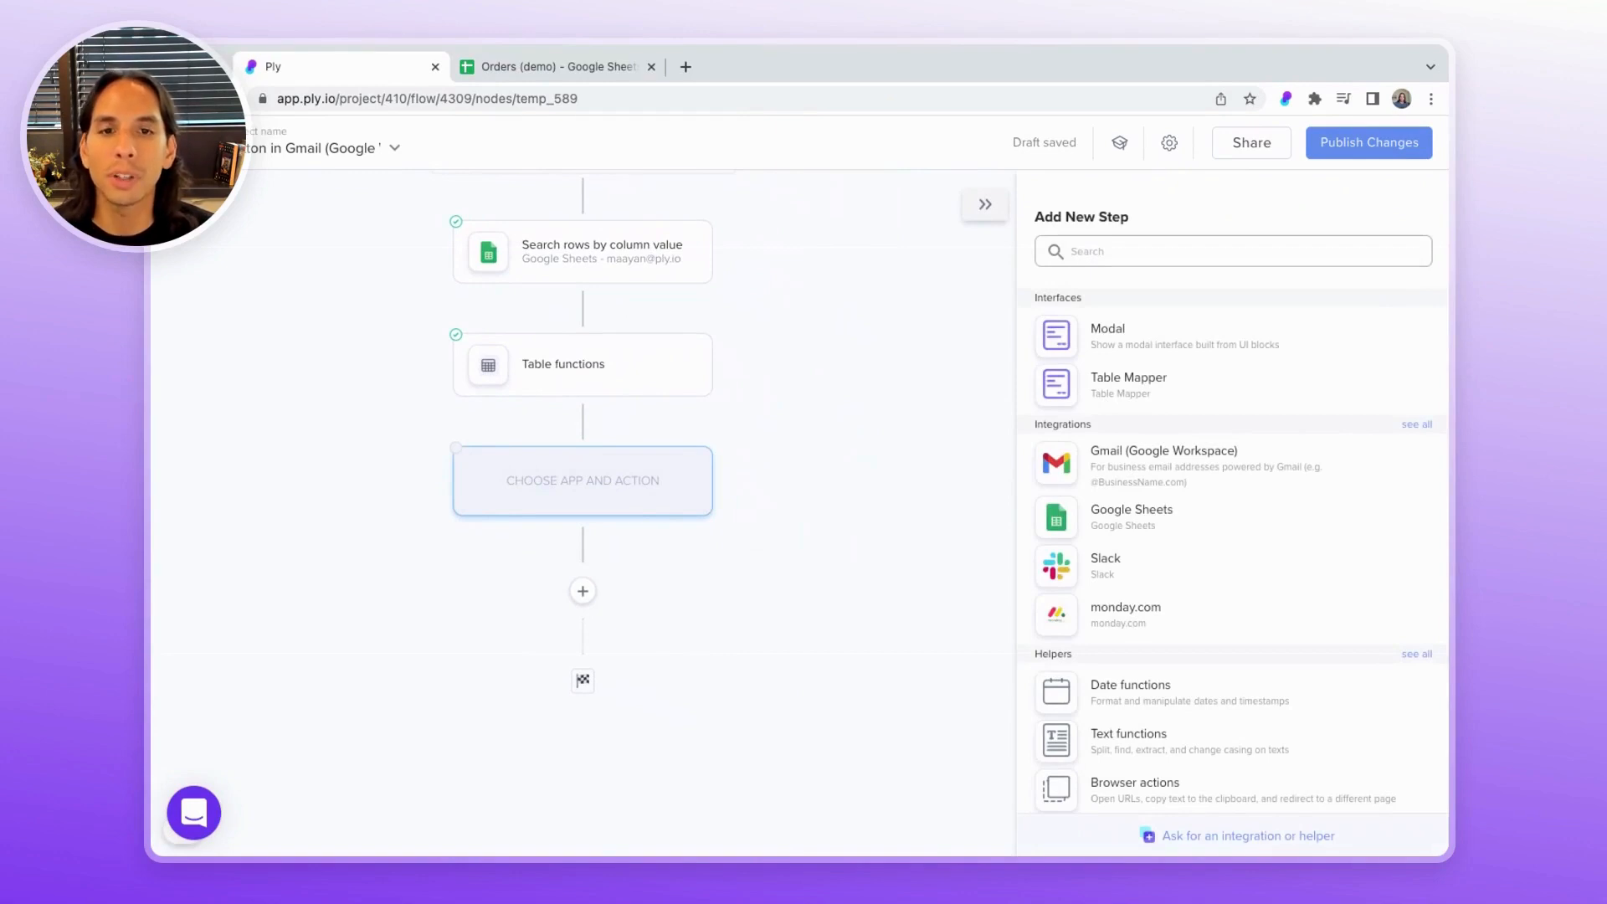
click(1131, 472)
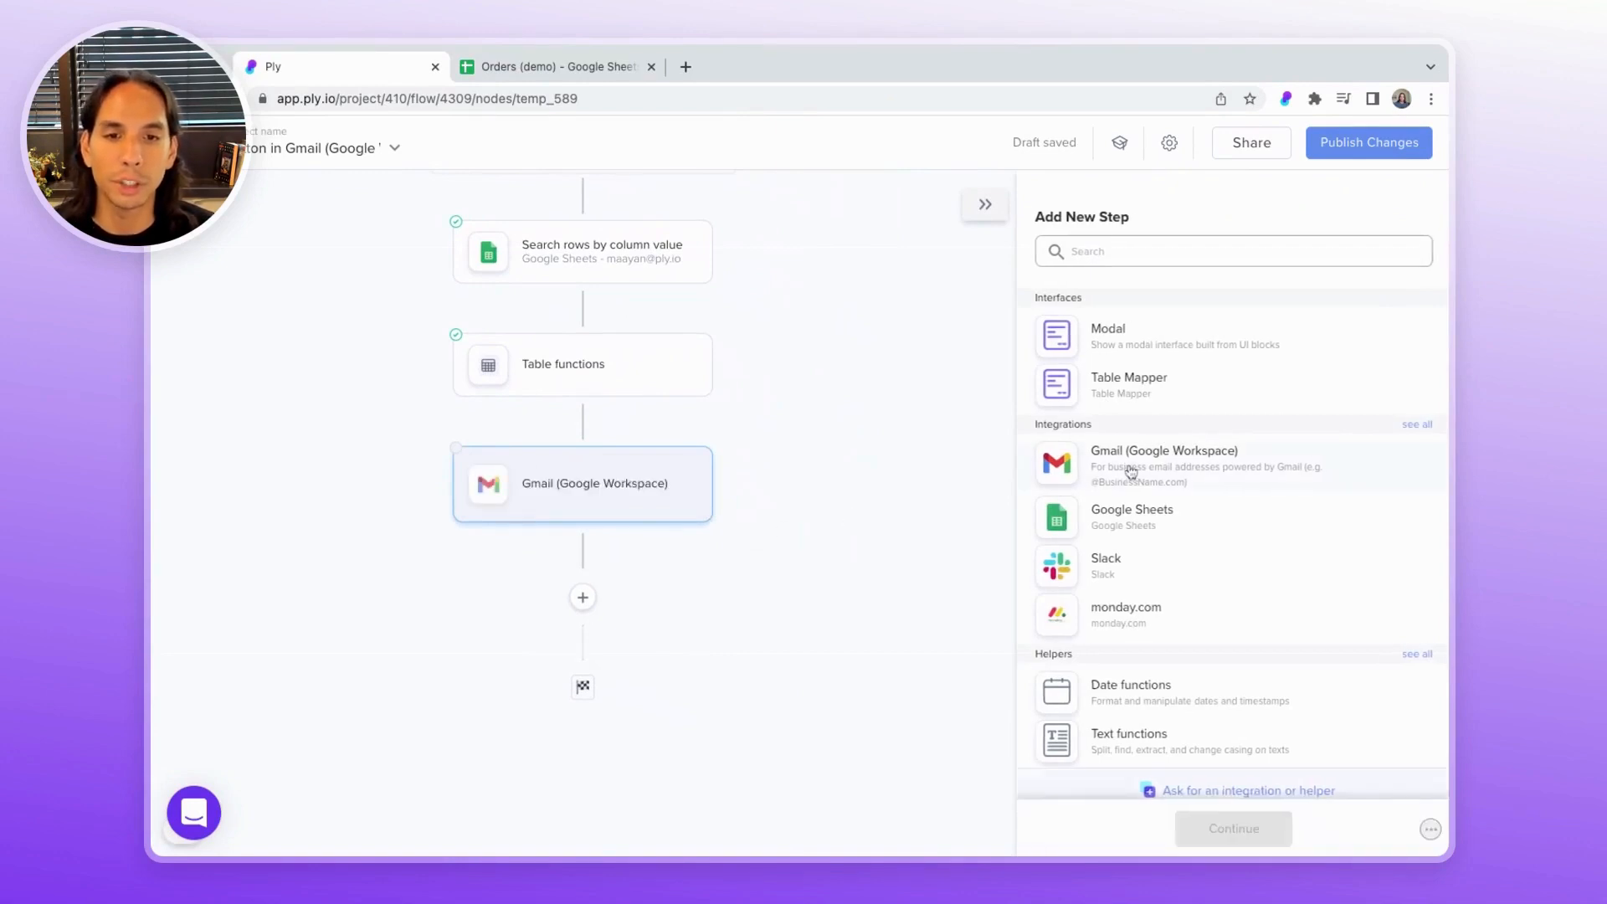
scroll(1160, 477, down, 3)
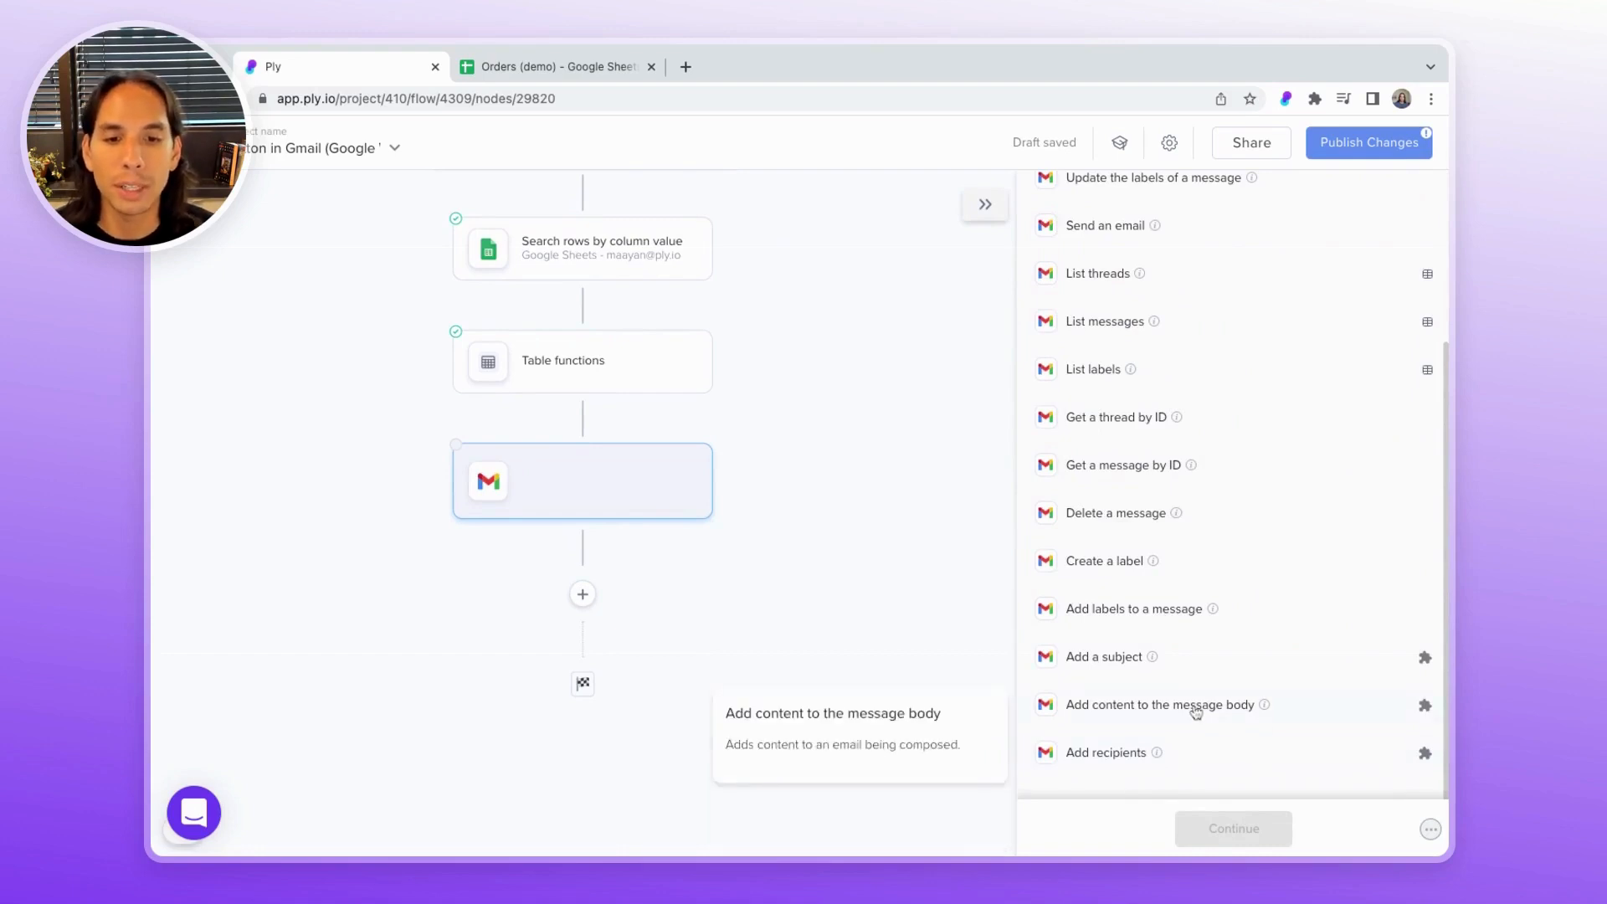
click(1195, 711)
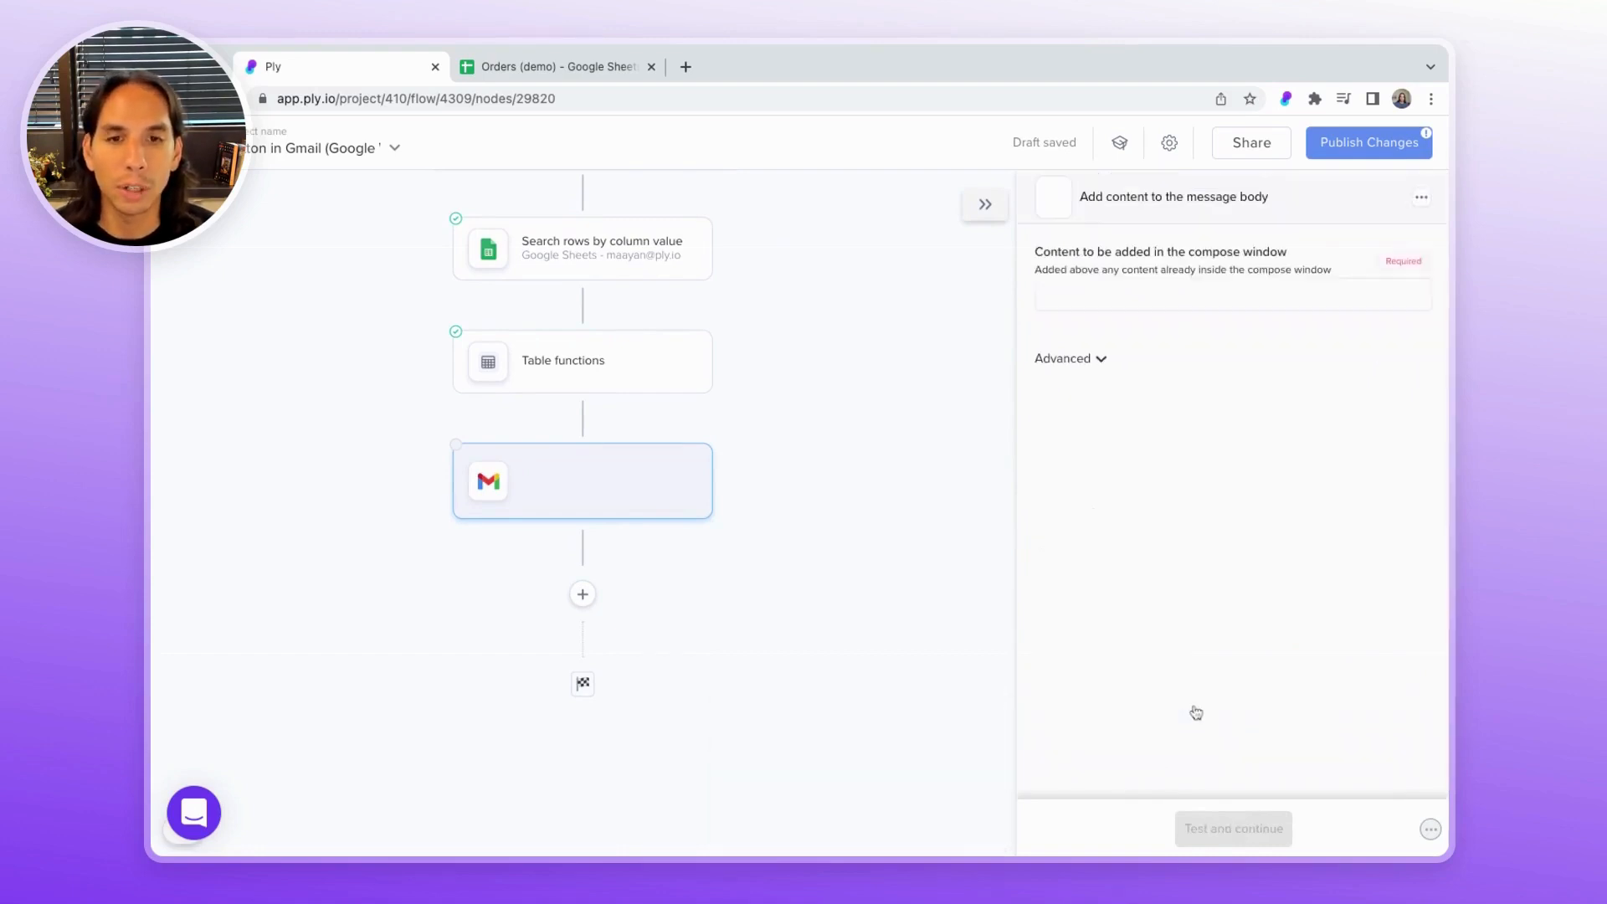
Start the compose content with the greeting "Hello", followed by the Name from "Get an item from a table" and a comma.
click(1124, 287)
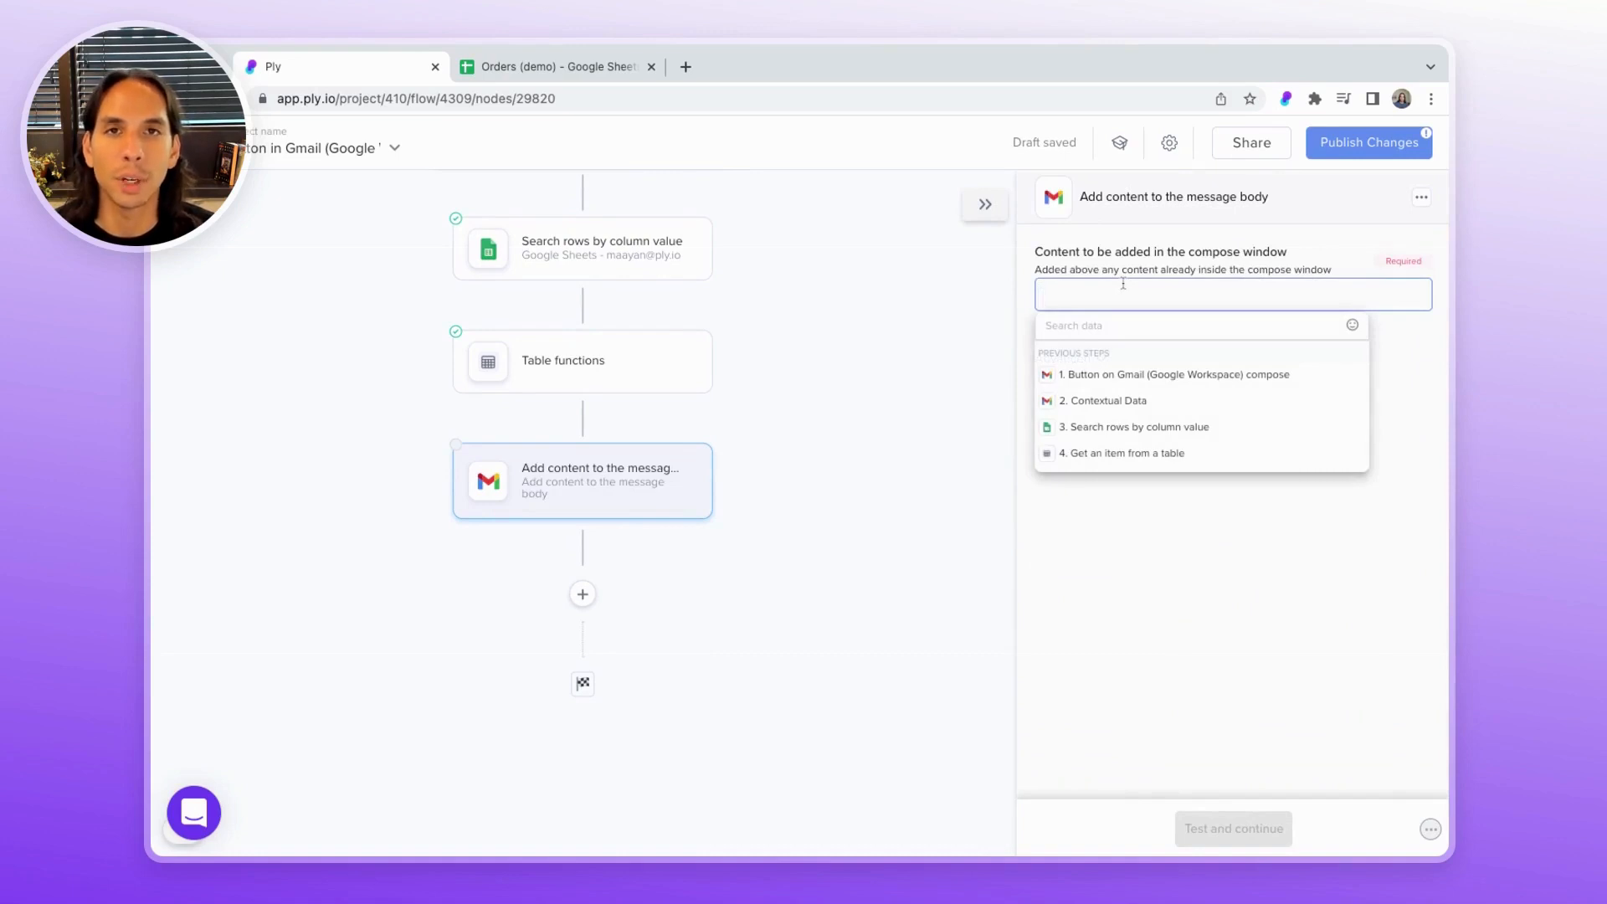
text(H)
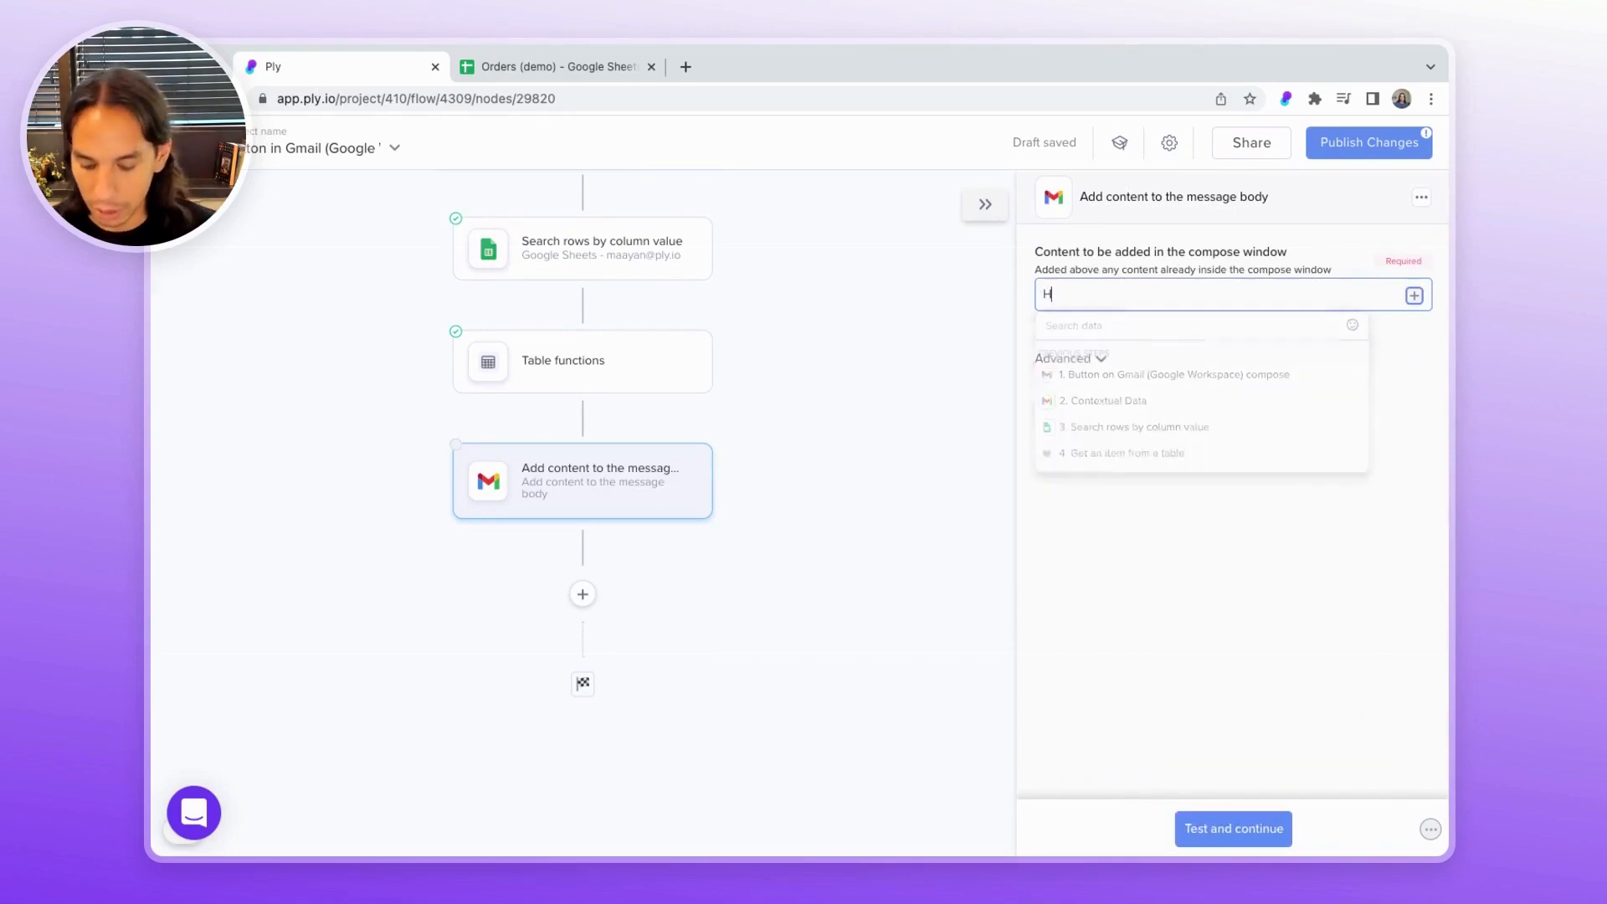
text(ello /)
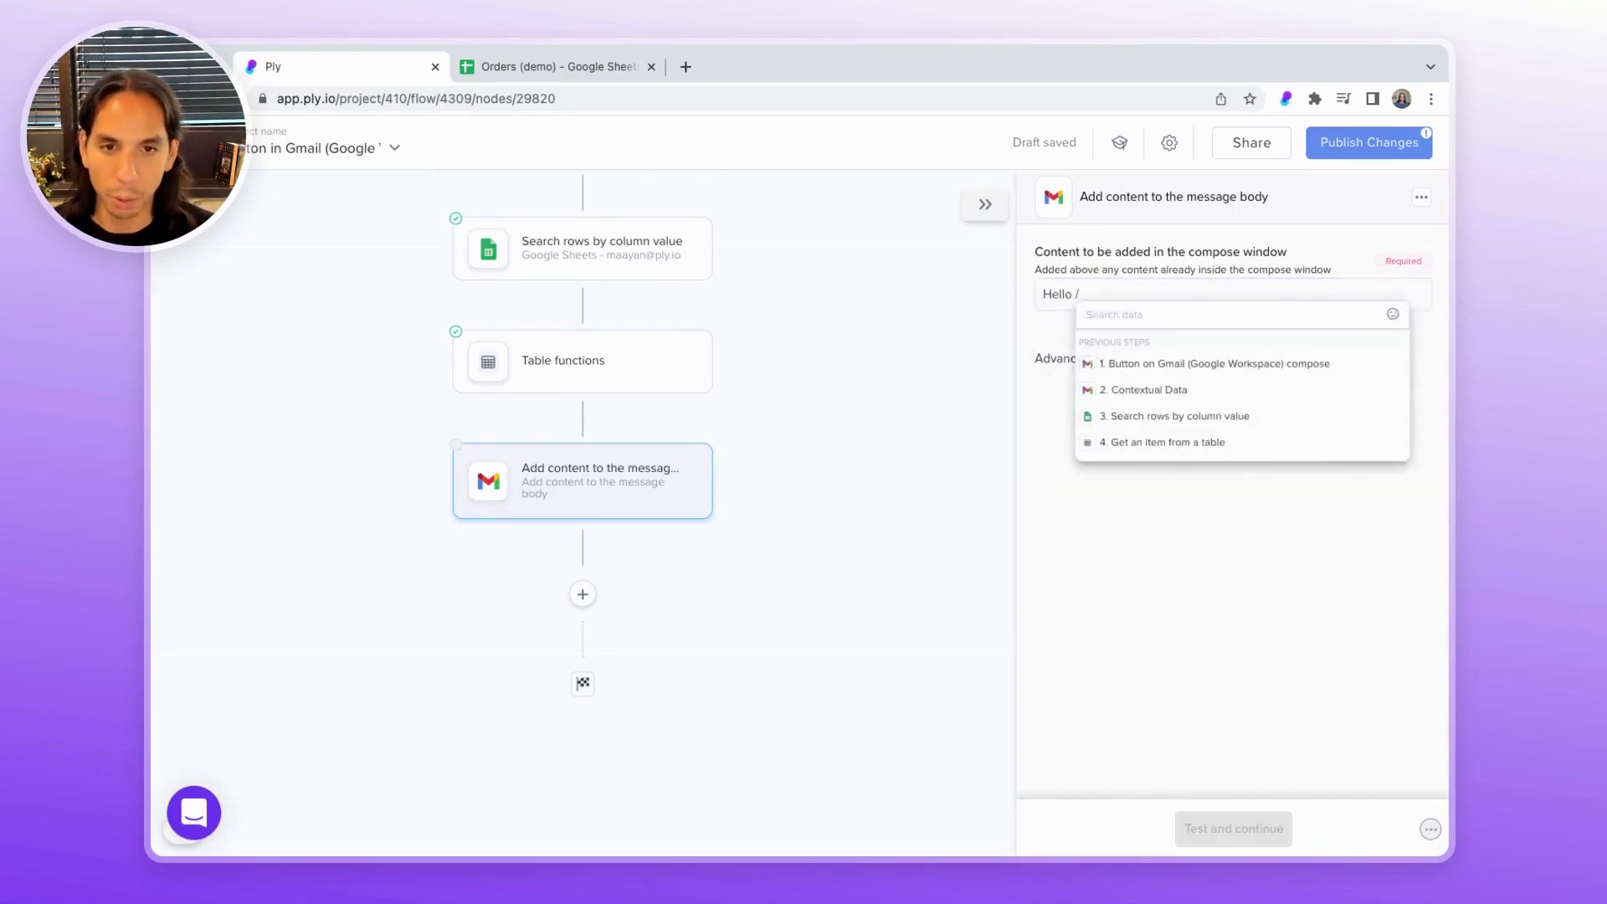
key(Return)
key(Down)
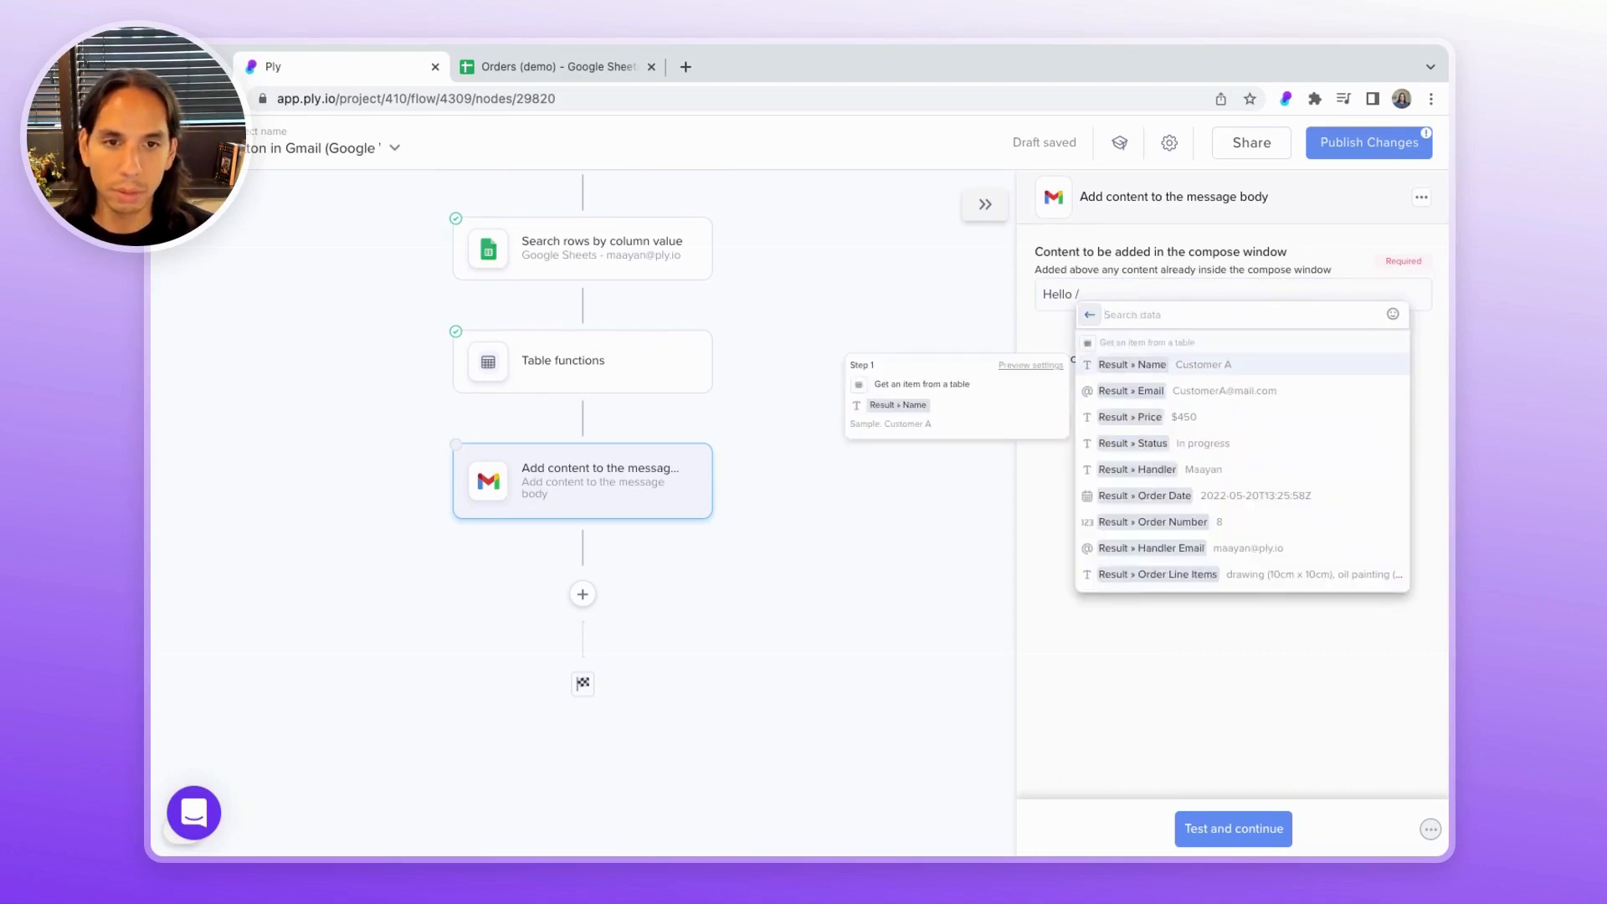
key(Return)
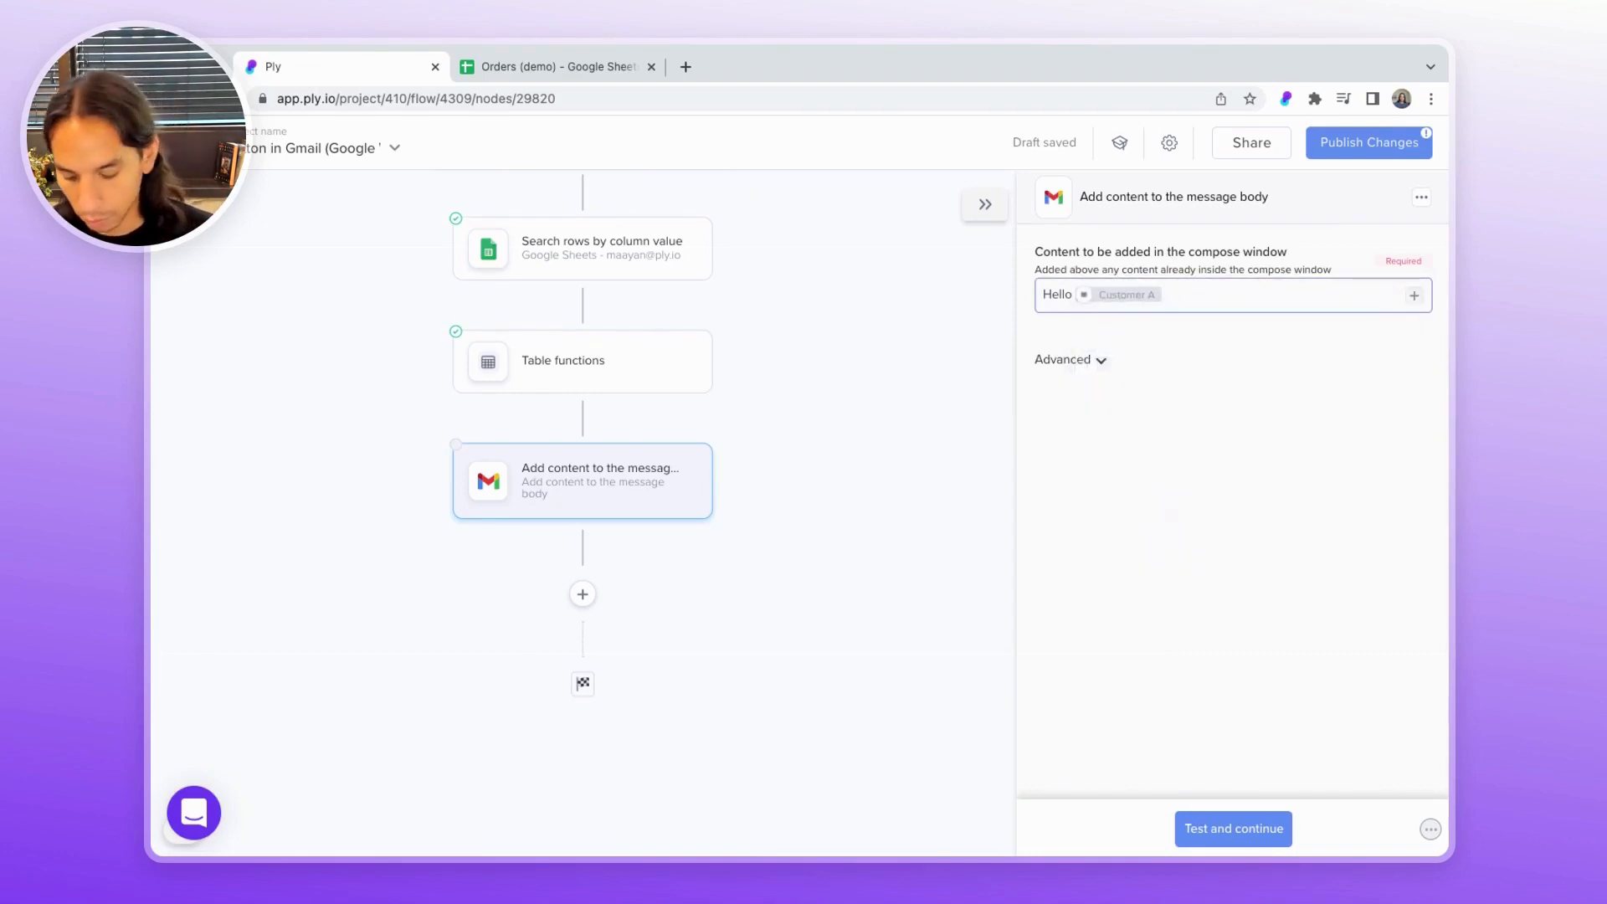
text(,)
Below the greeting, after a blank line, write "The status of your order (#" and insert the table item's Order Number.
key(Return)
key(Return)
text(The statu)
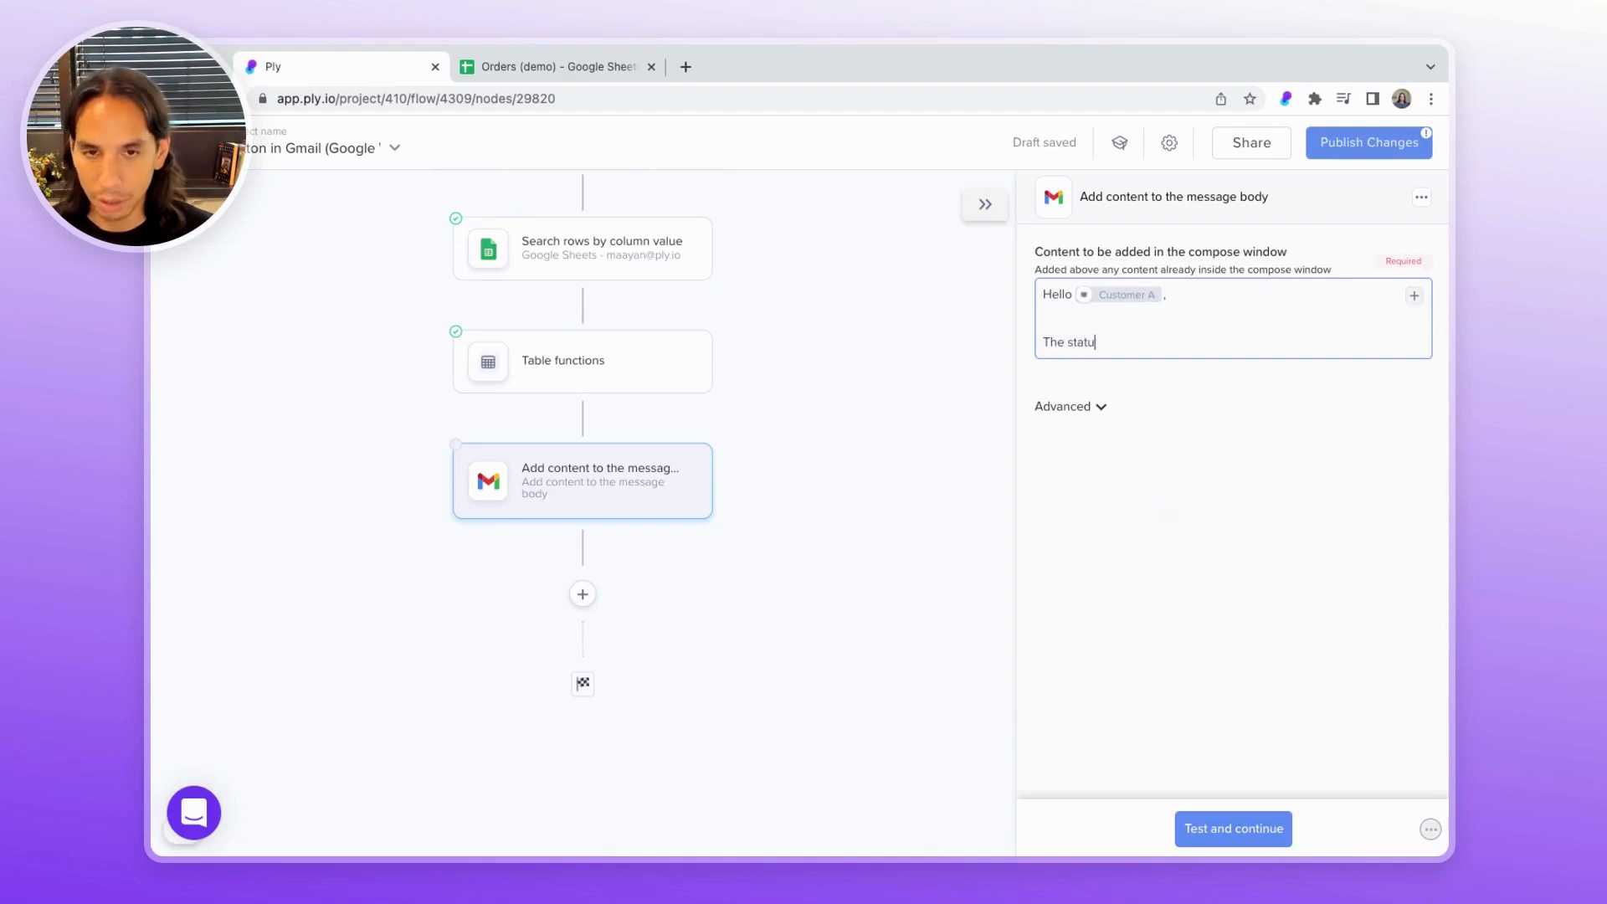
text(s of)
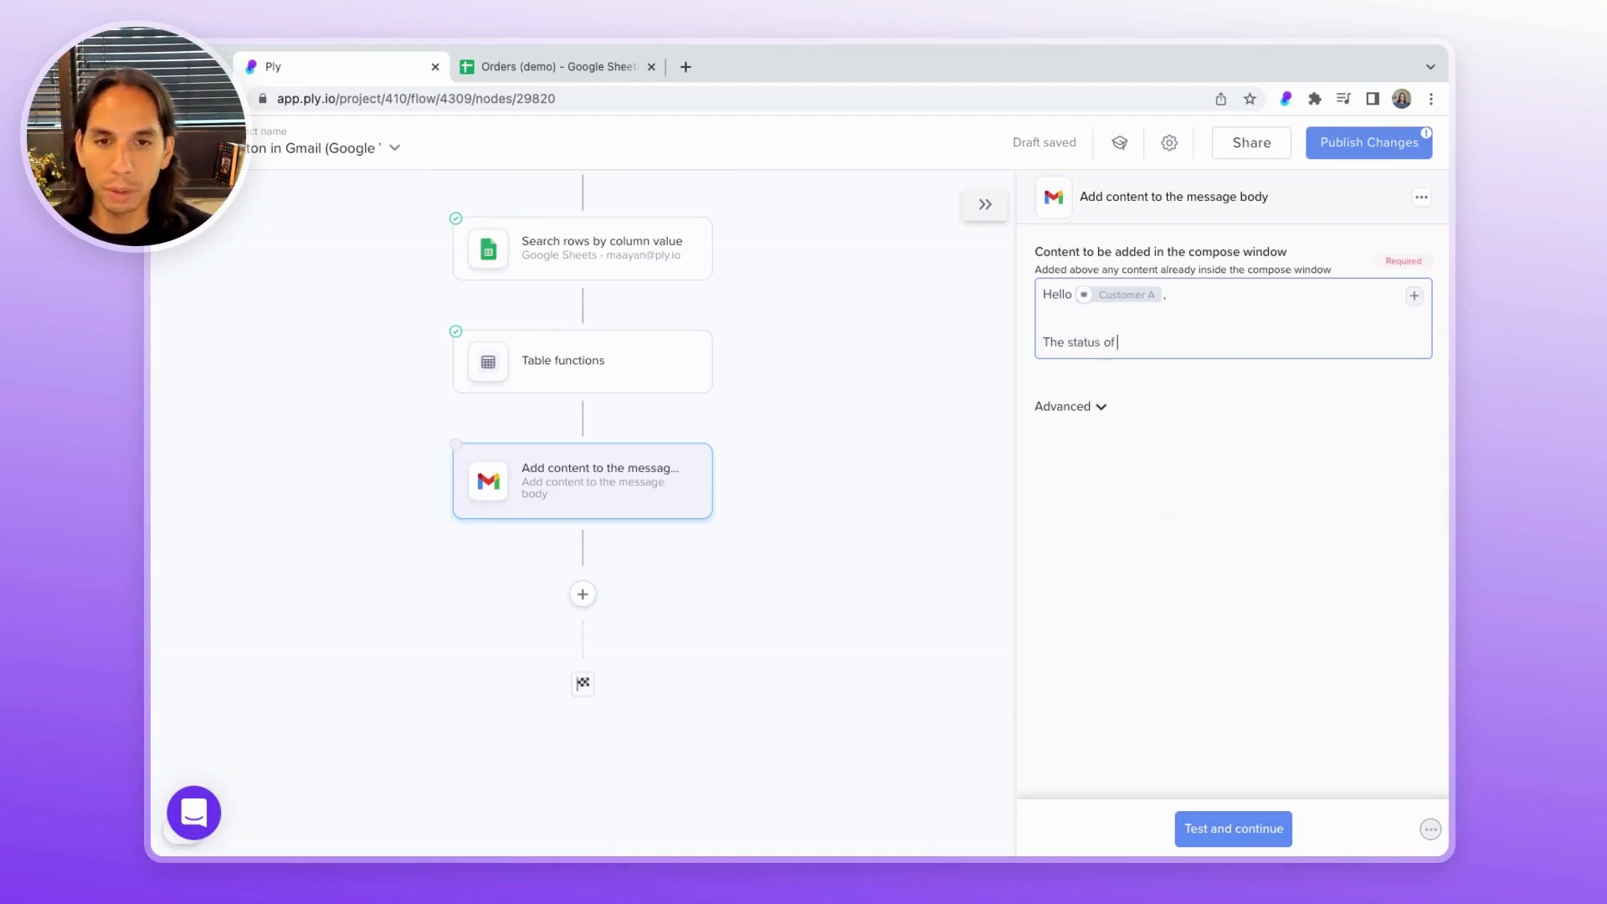
text( your order)
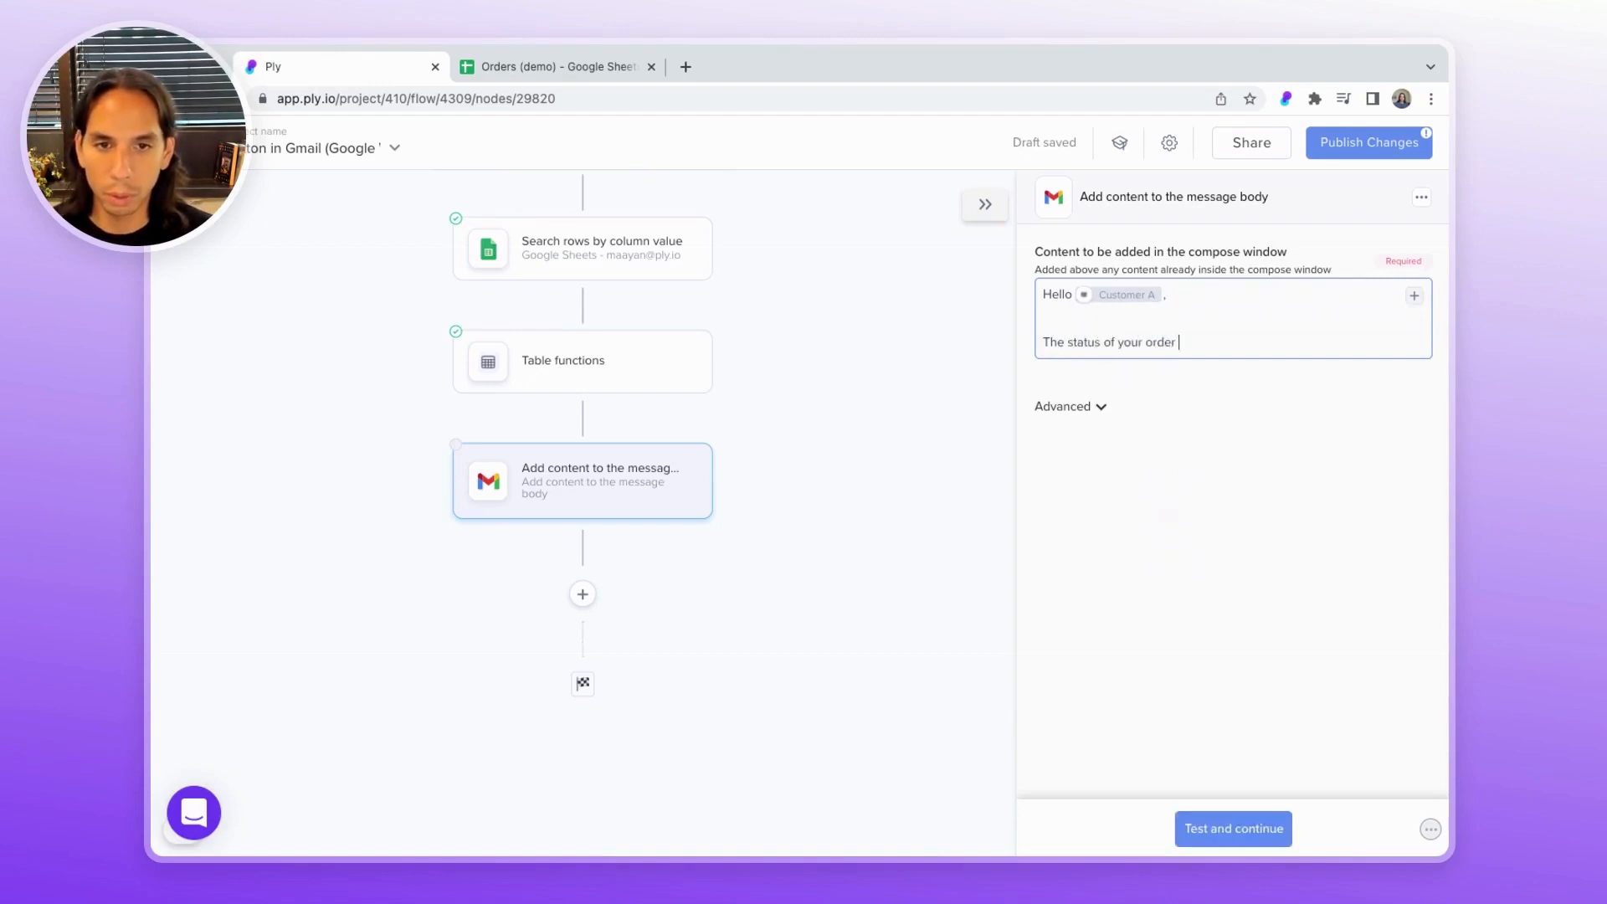
text( (#)
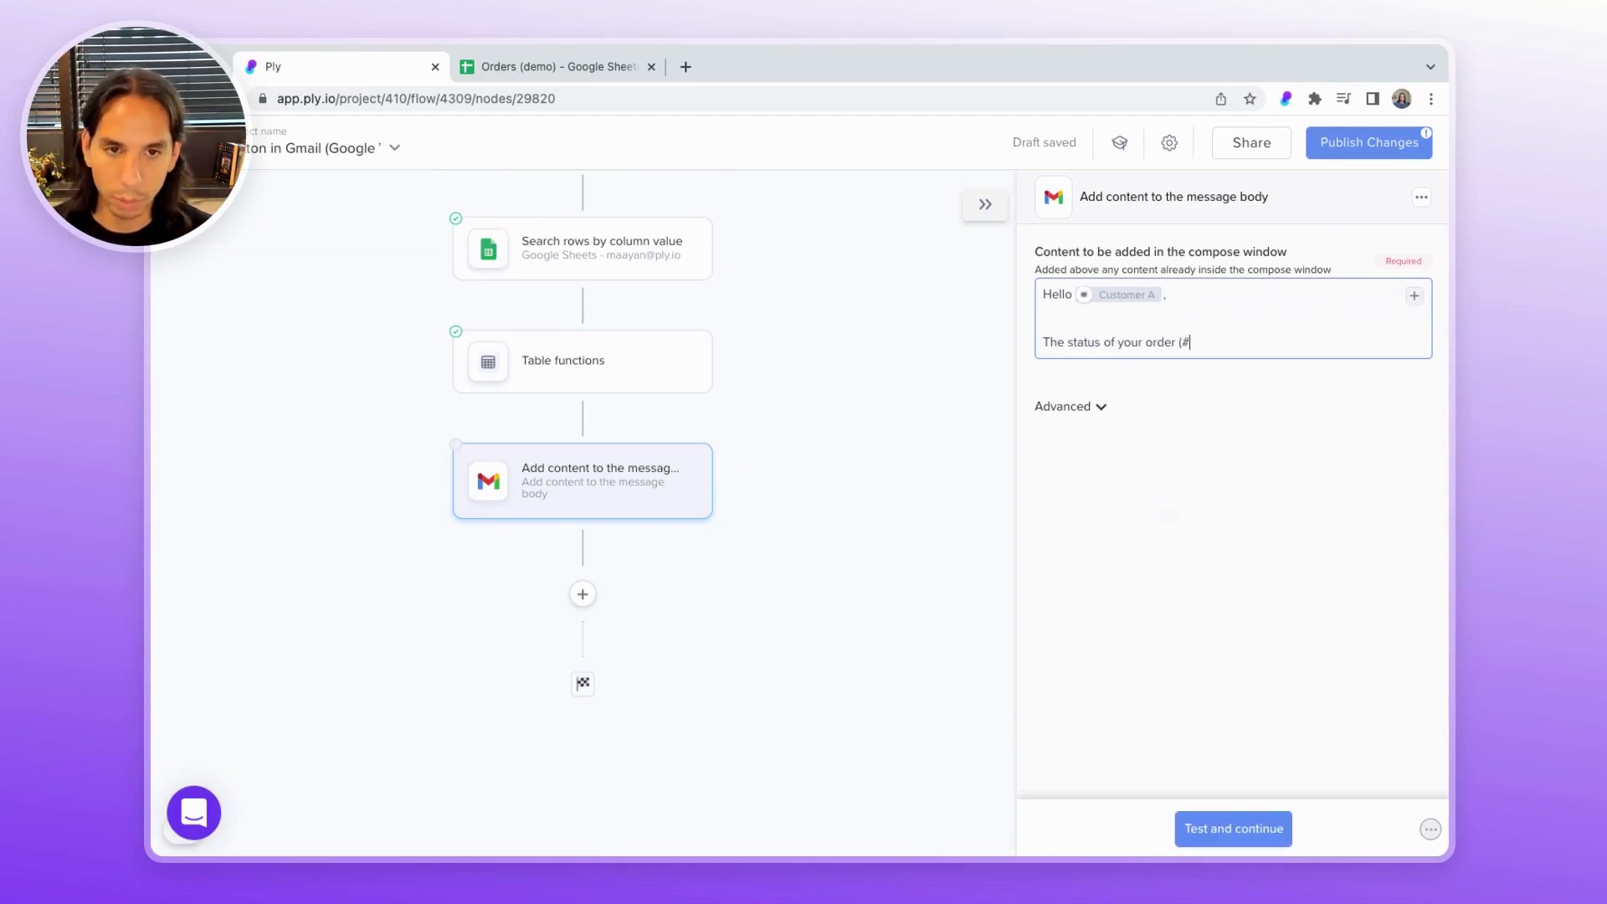
text(/order)
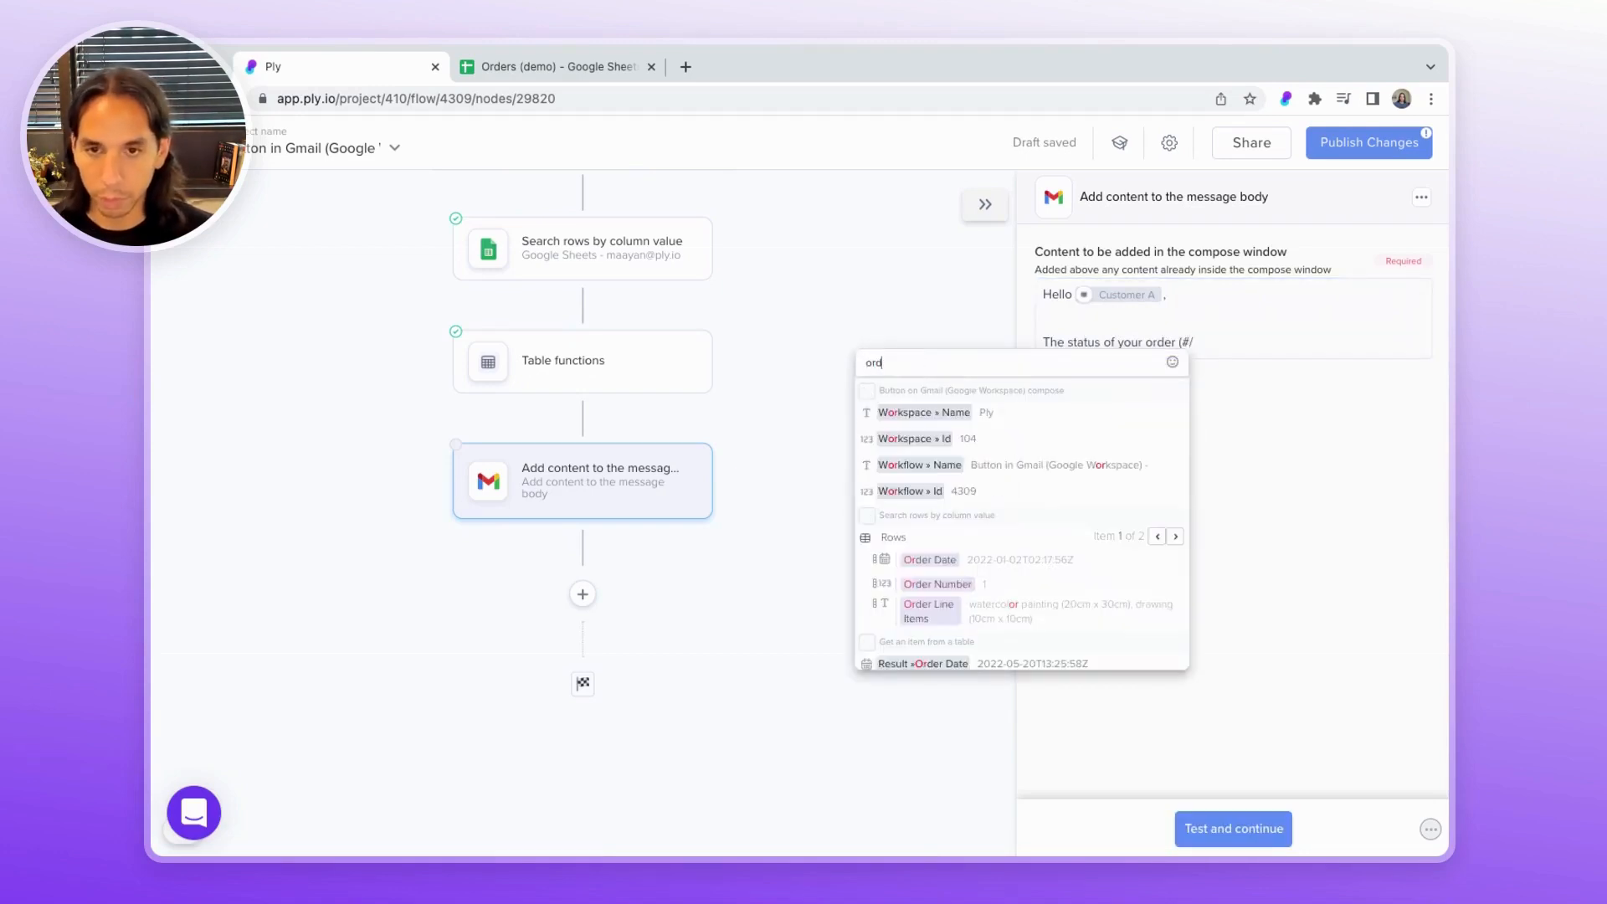
key(Down)
key(Down)
key(Return)
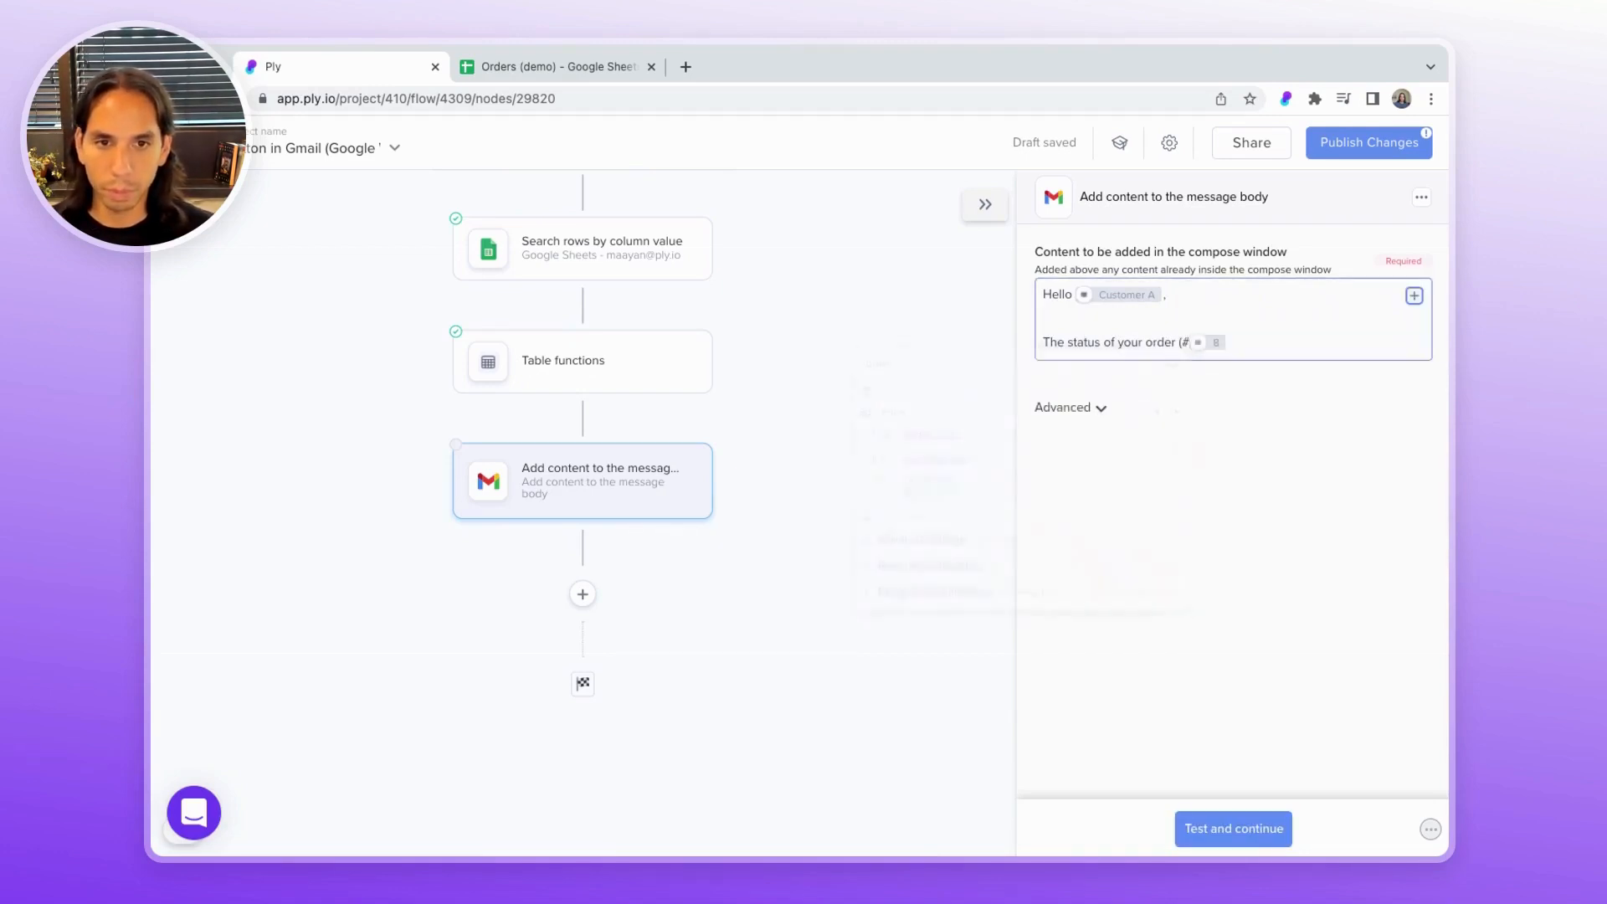
Complete the status sentence with ") is:" and the Status from "Get an item from a table".
text() is)
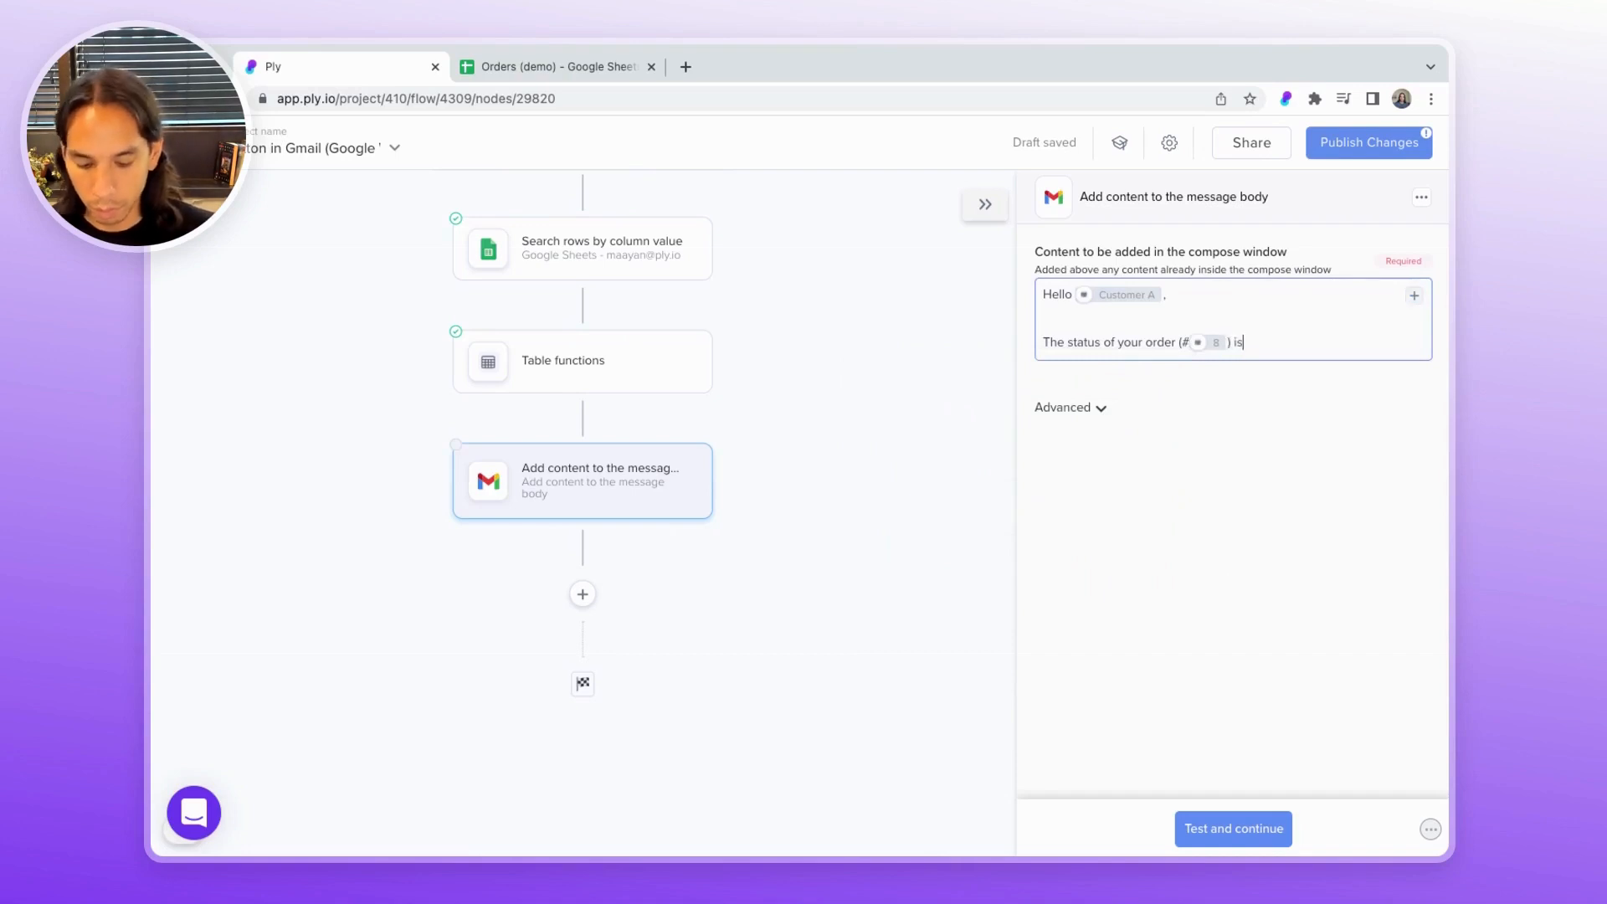
text(: /stat)
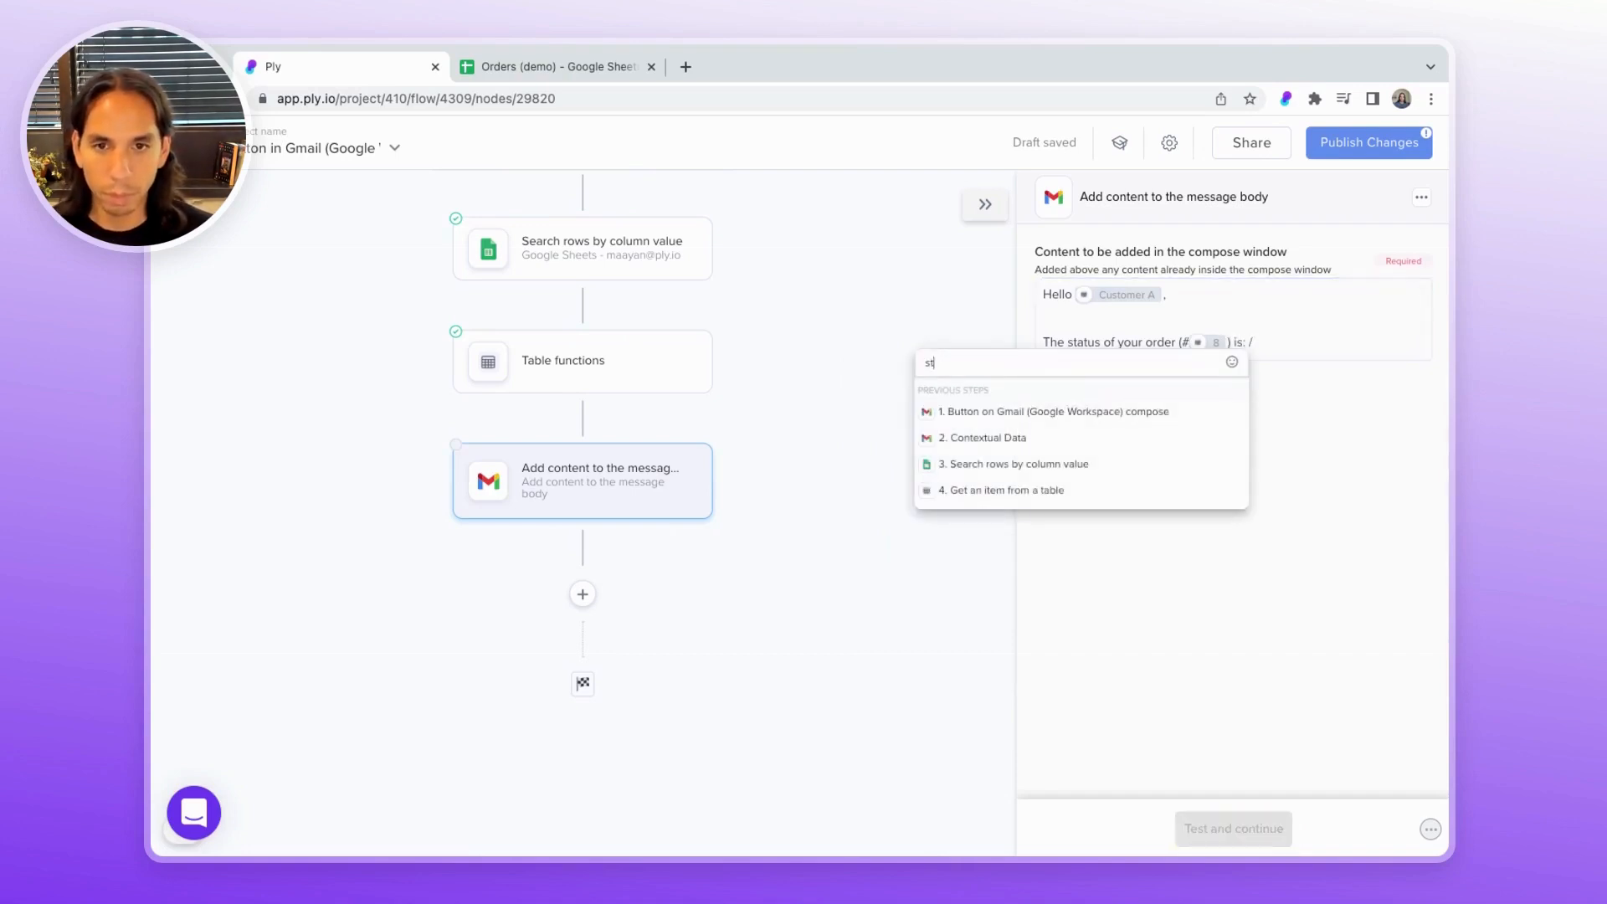
text(us)
key(Down)
key(Return)
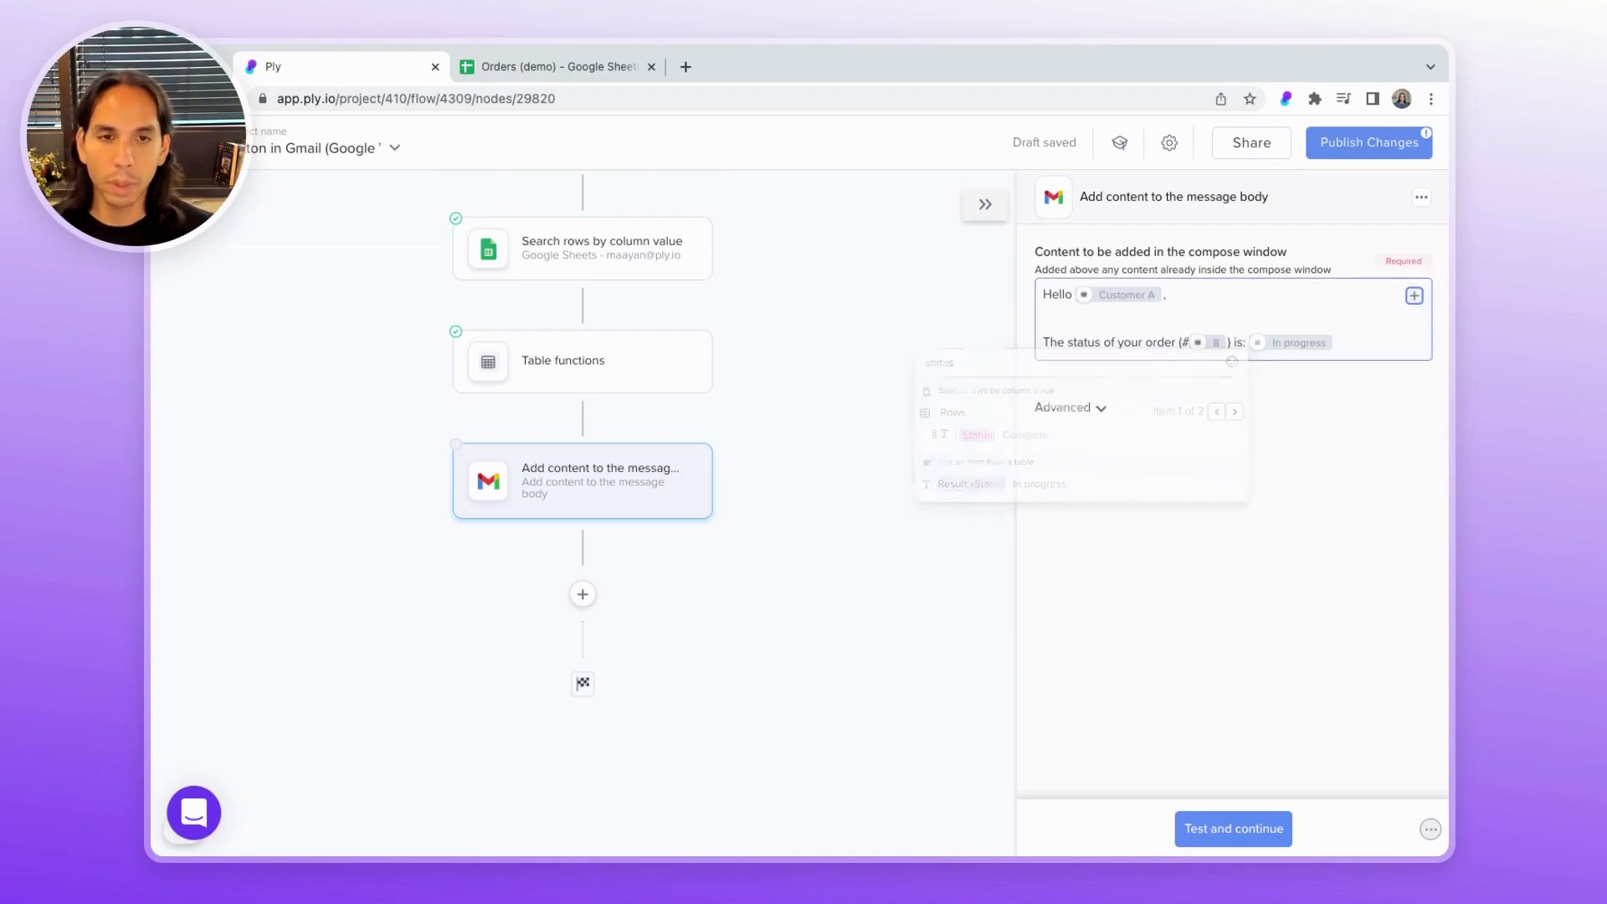
Add a new paragraph reading "The order includes:" followed by the table item's Order Line Items.
key(Return)
key(Return)
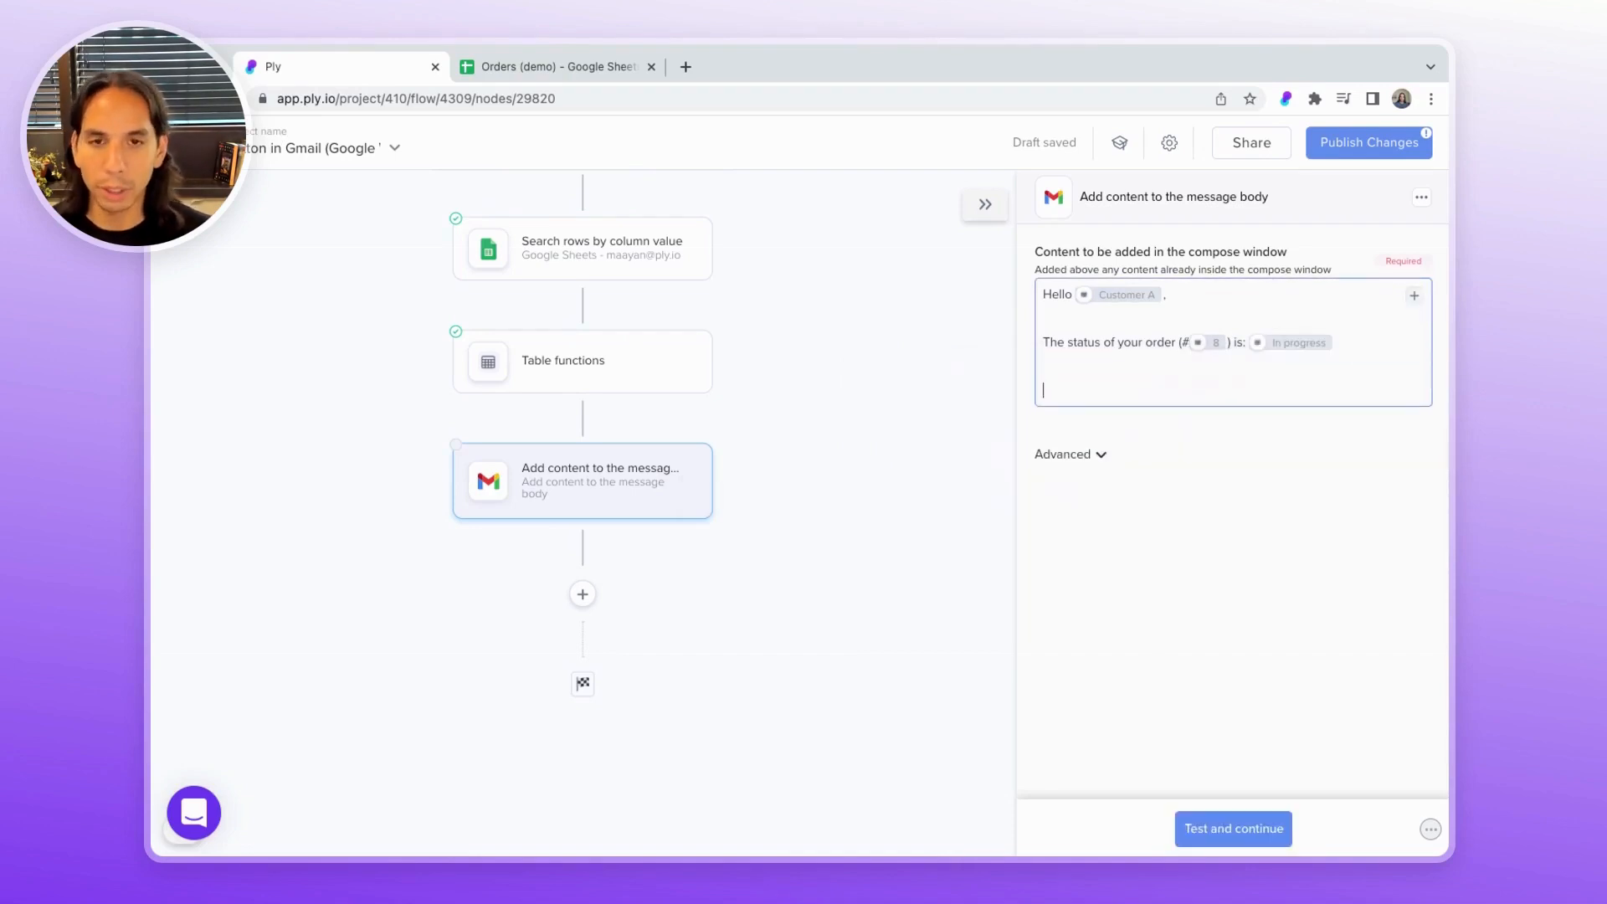
text(The order in)
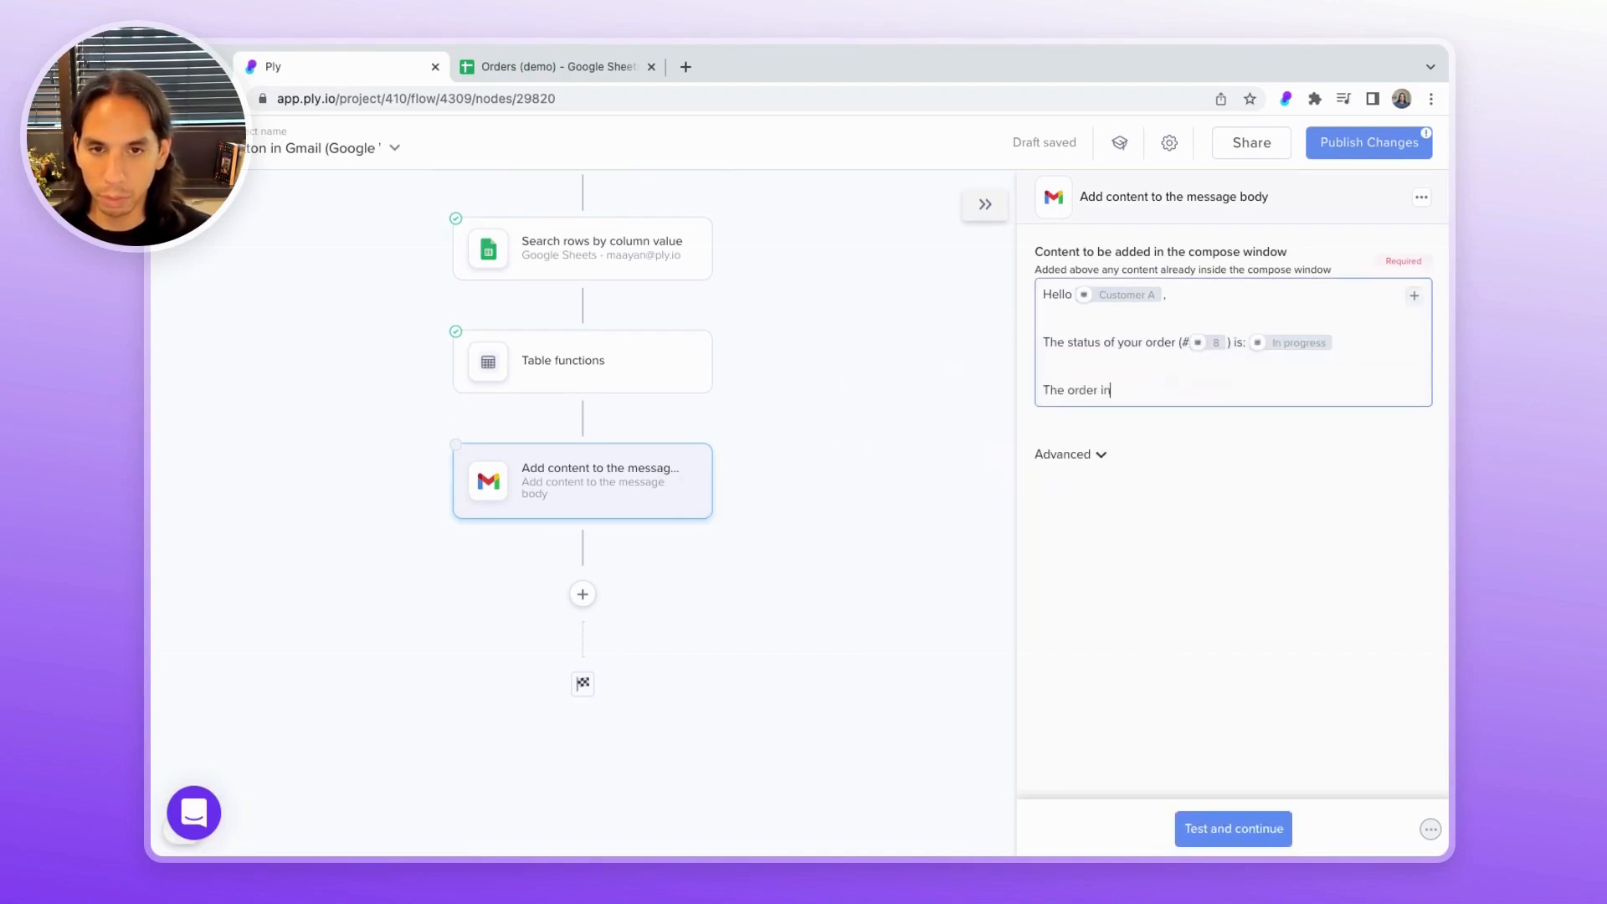
text(cludes)
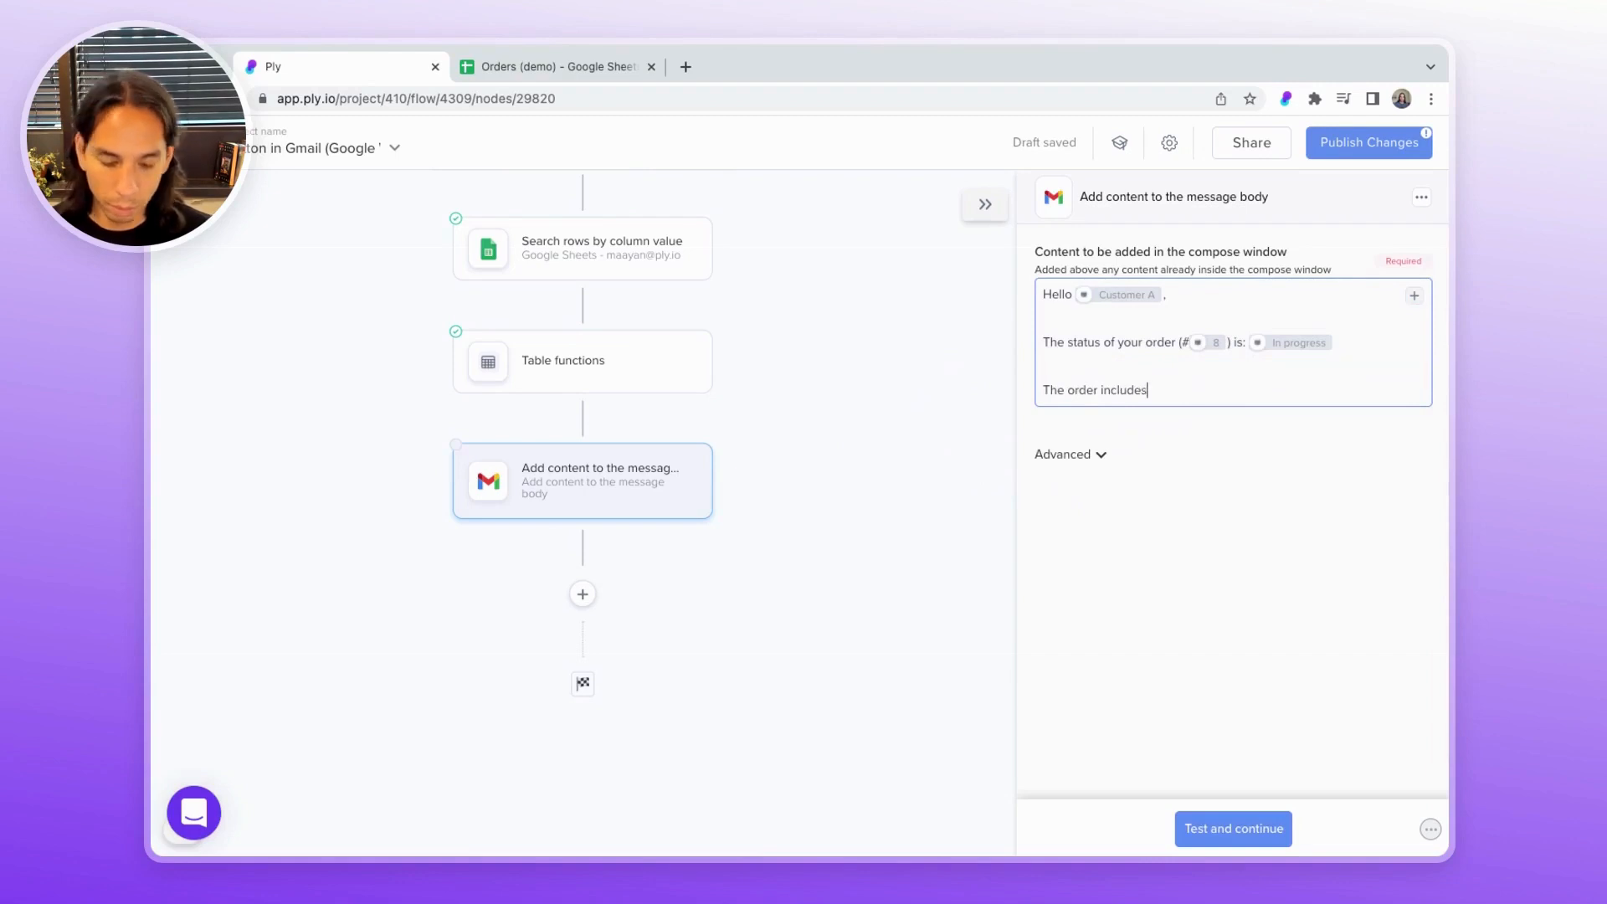
text(: /line)
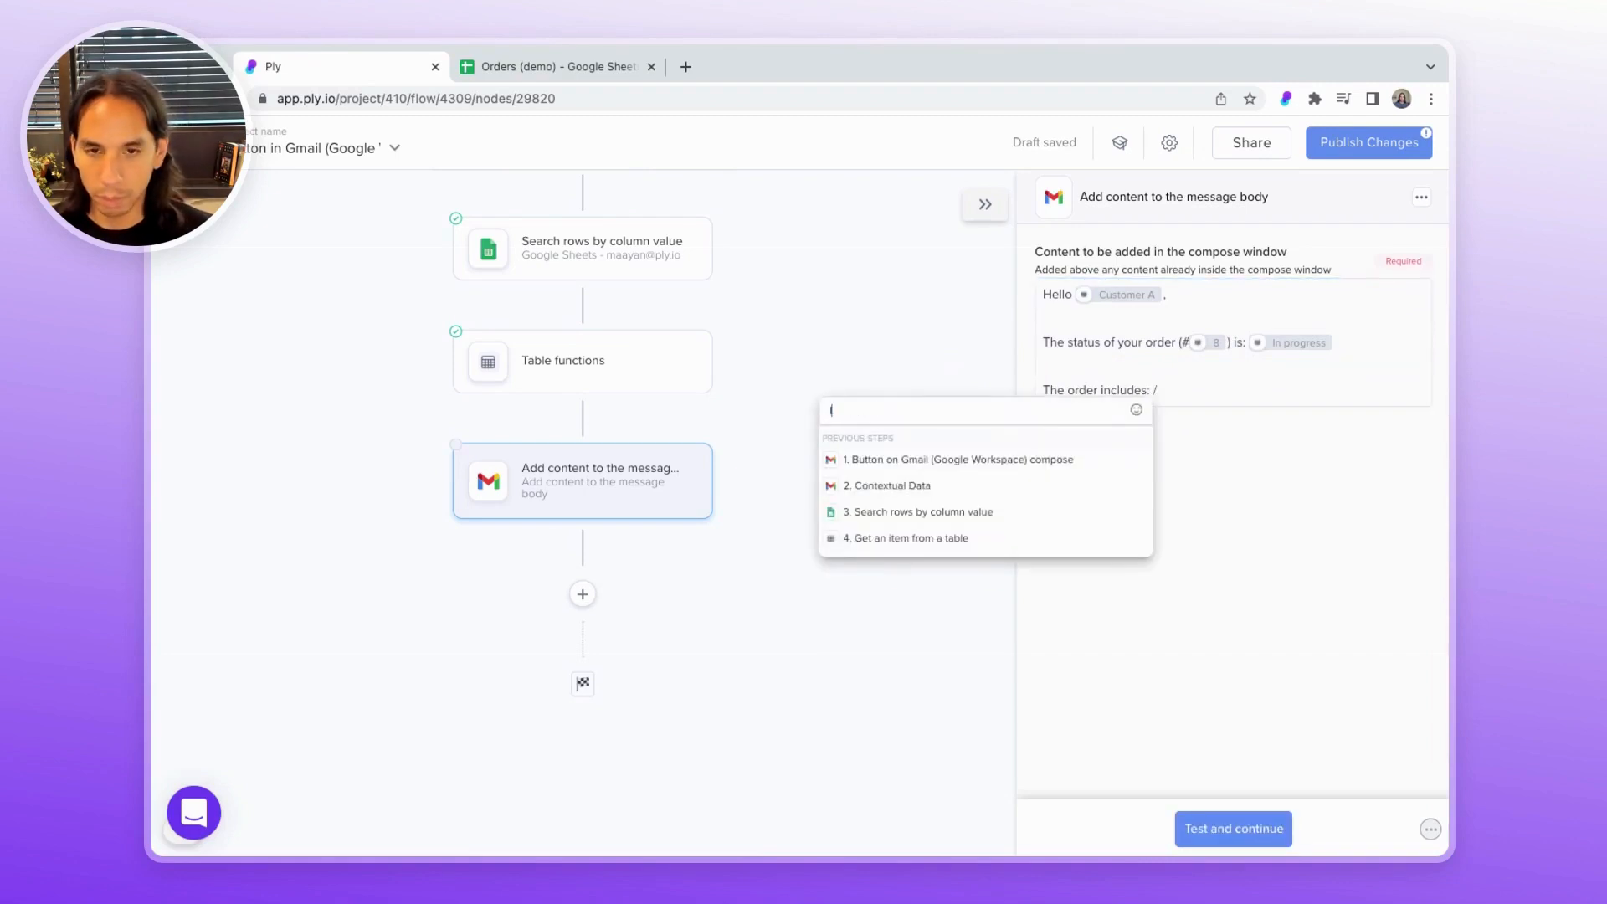
key(Return)
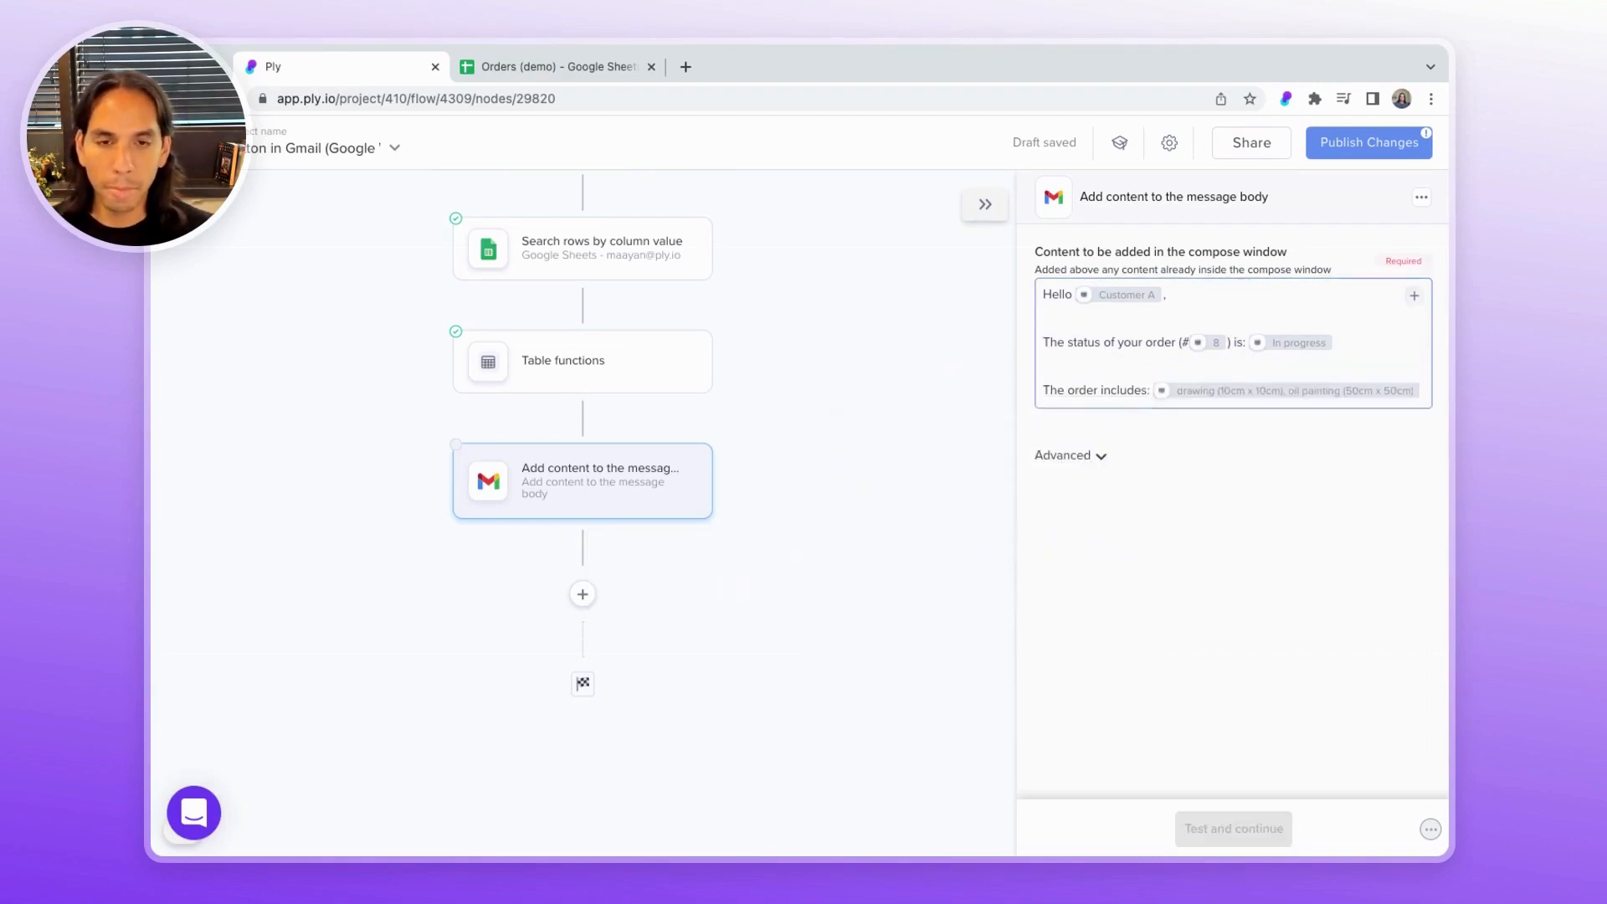
Add a paragraph "The order handler is:" with the table item's Handler, the Handler Email in parentheses and a full stop.
key(Return)
text(The o)
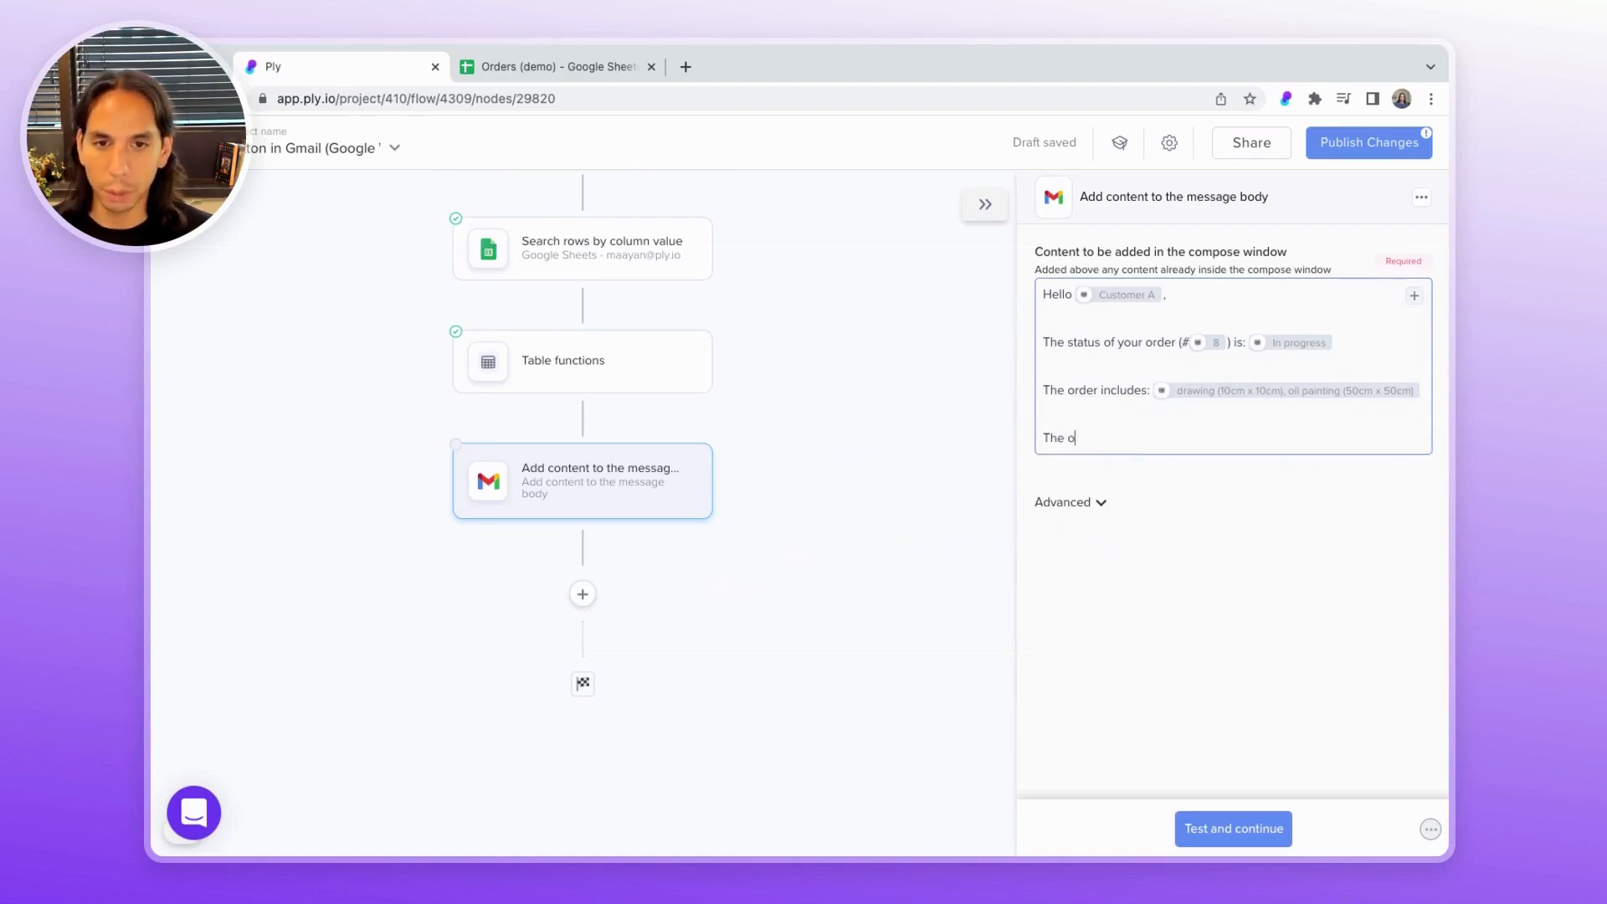
text(rder handler)
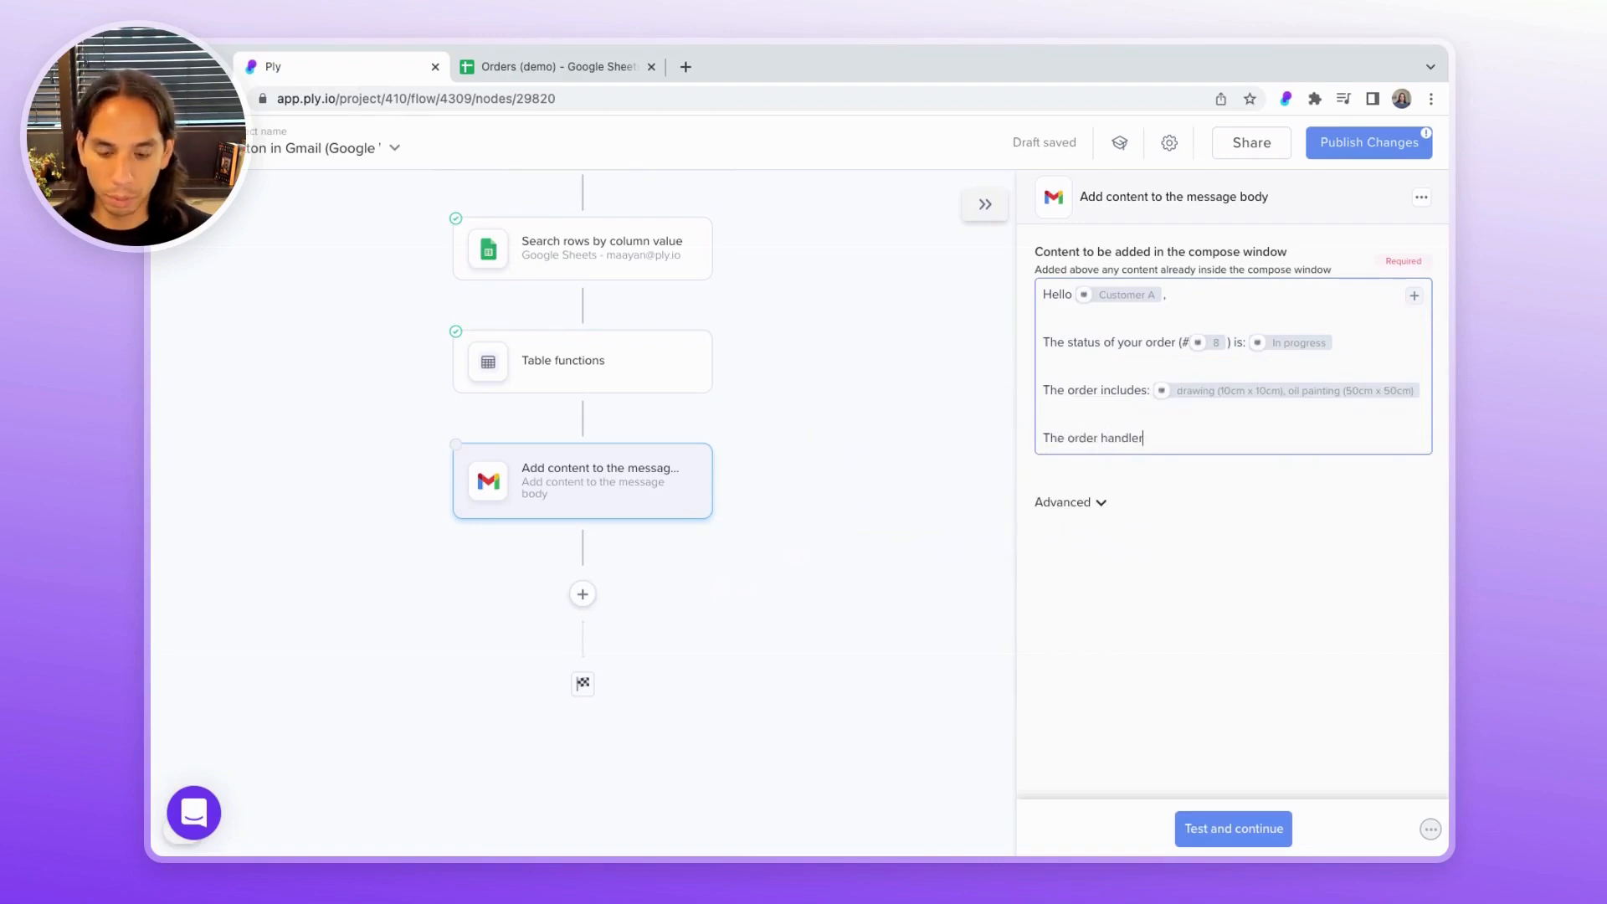
text( is: /)
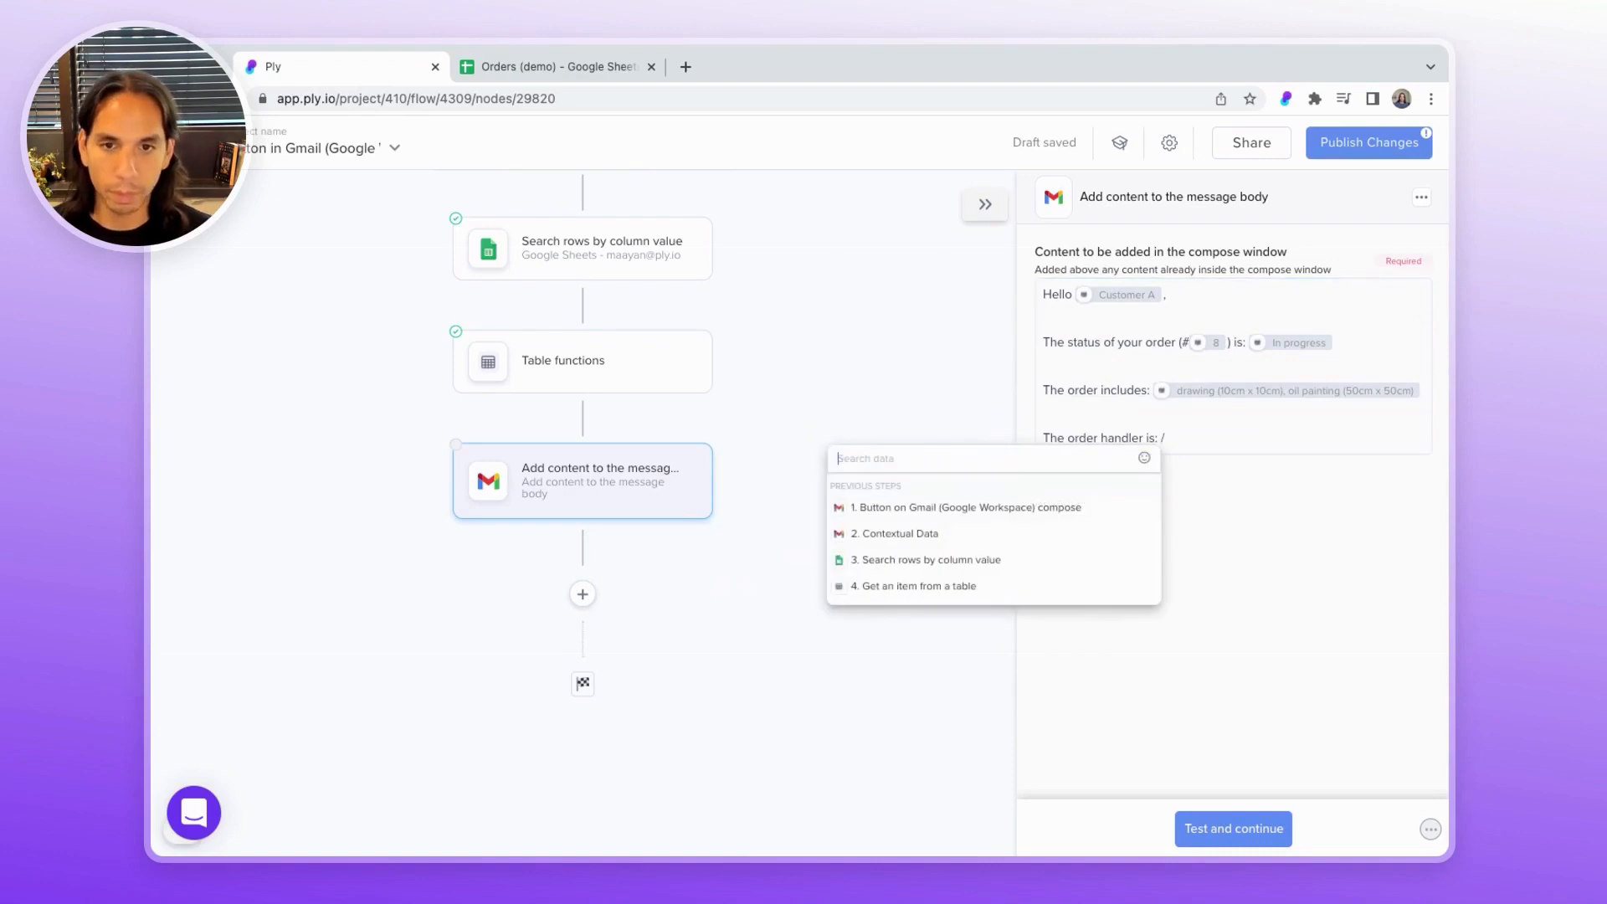
text(handl)
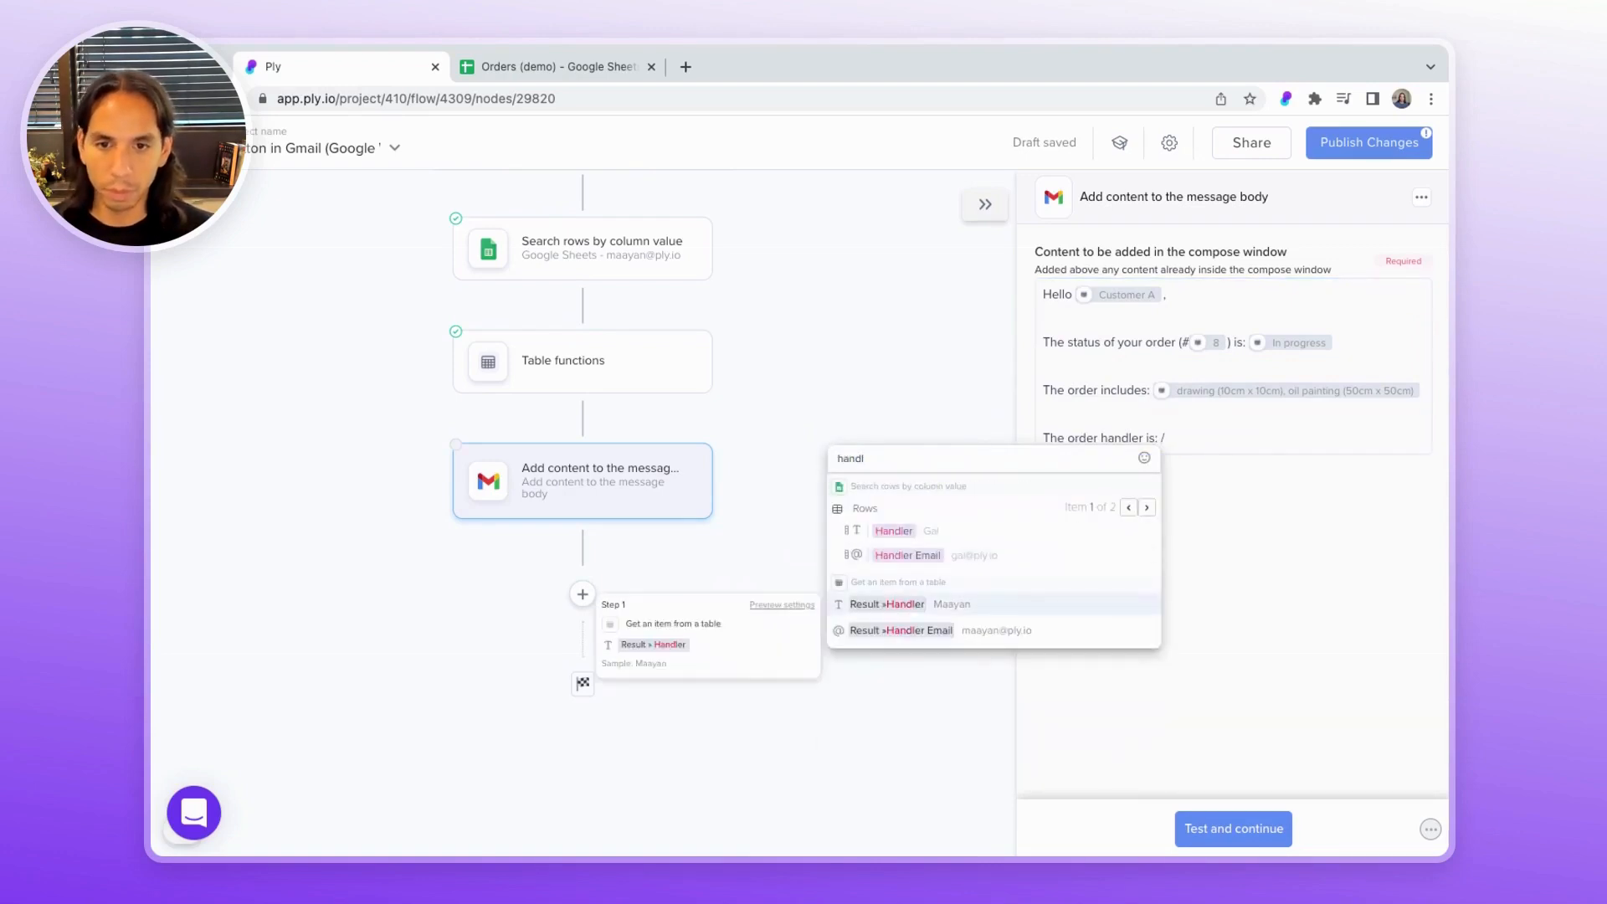
click(937, 605)
text((/)
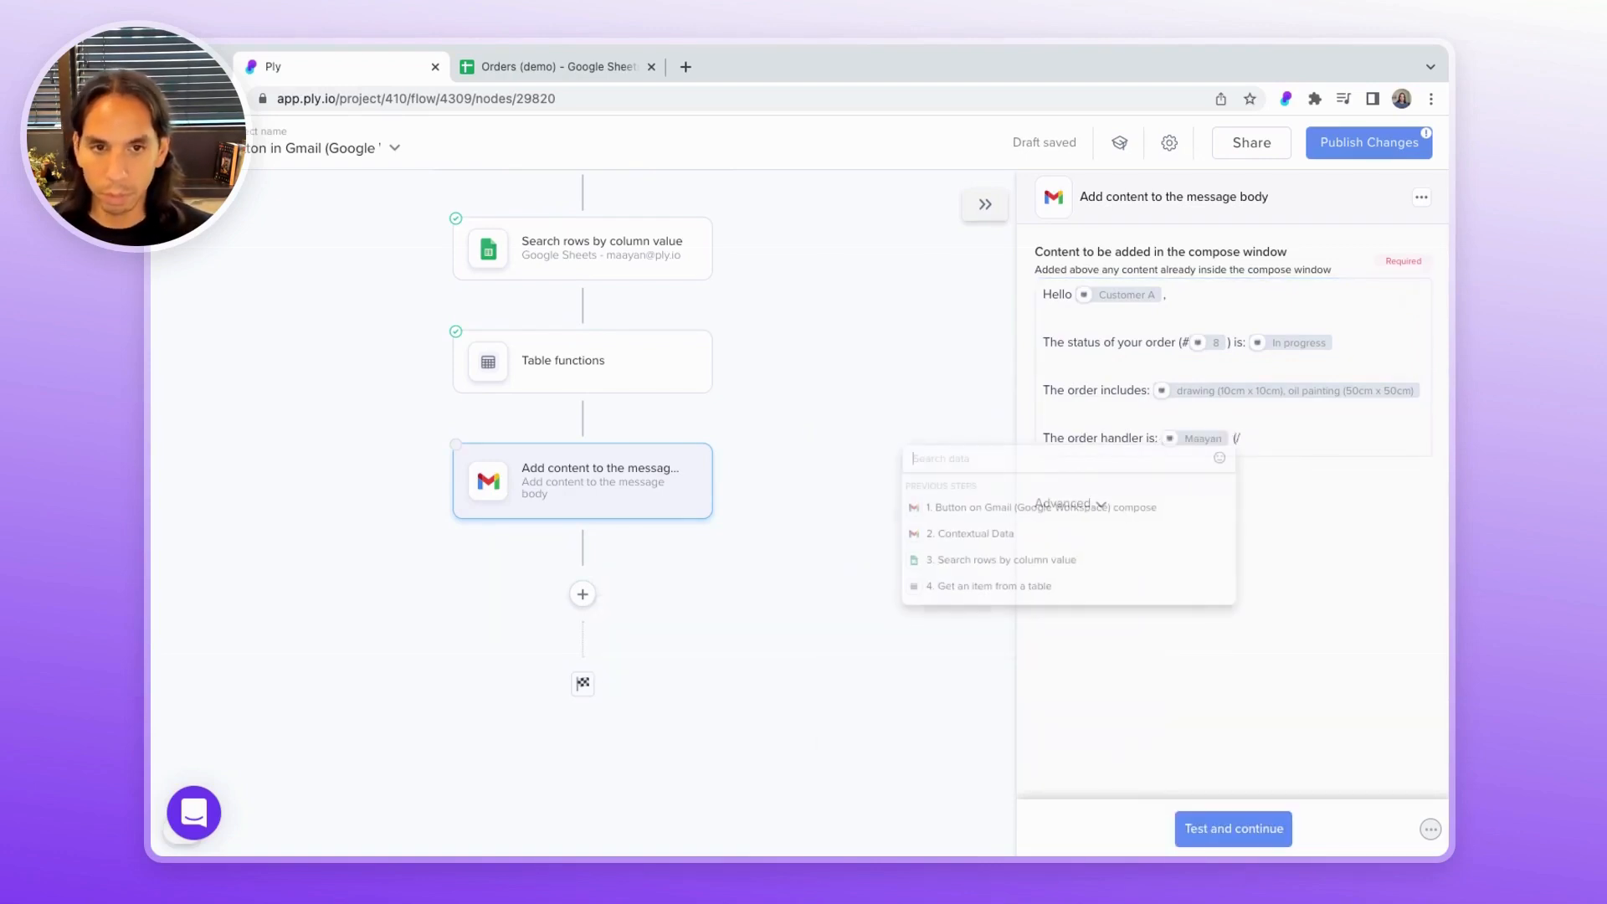
text(hand)
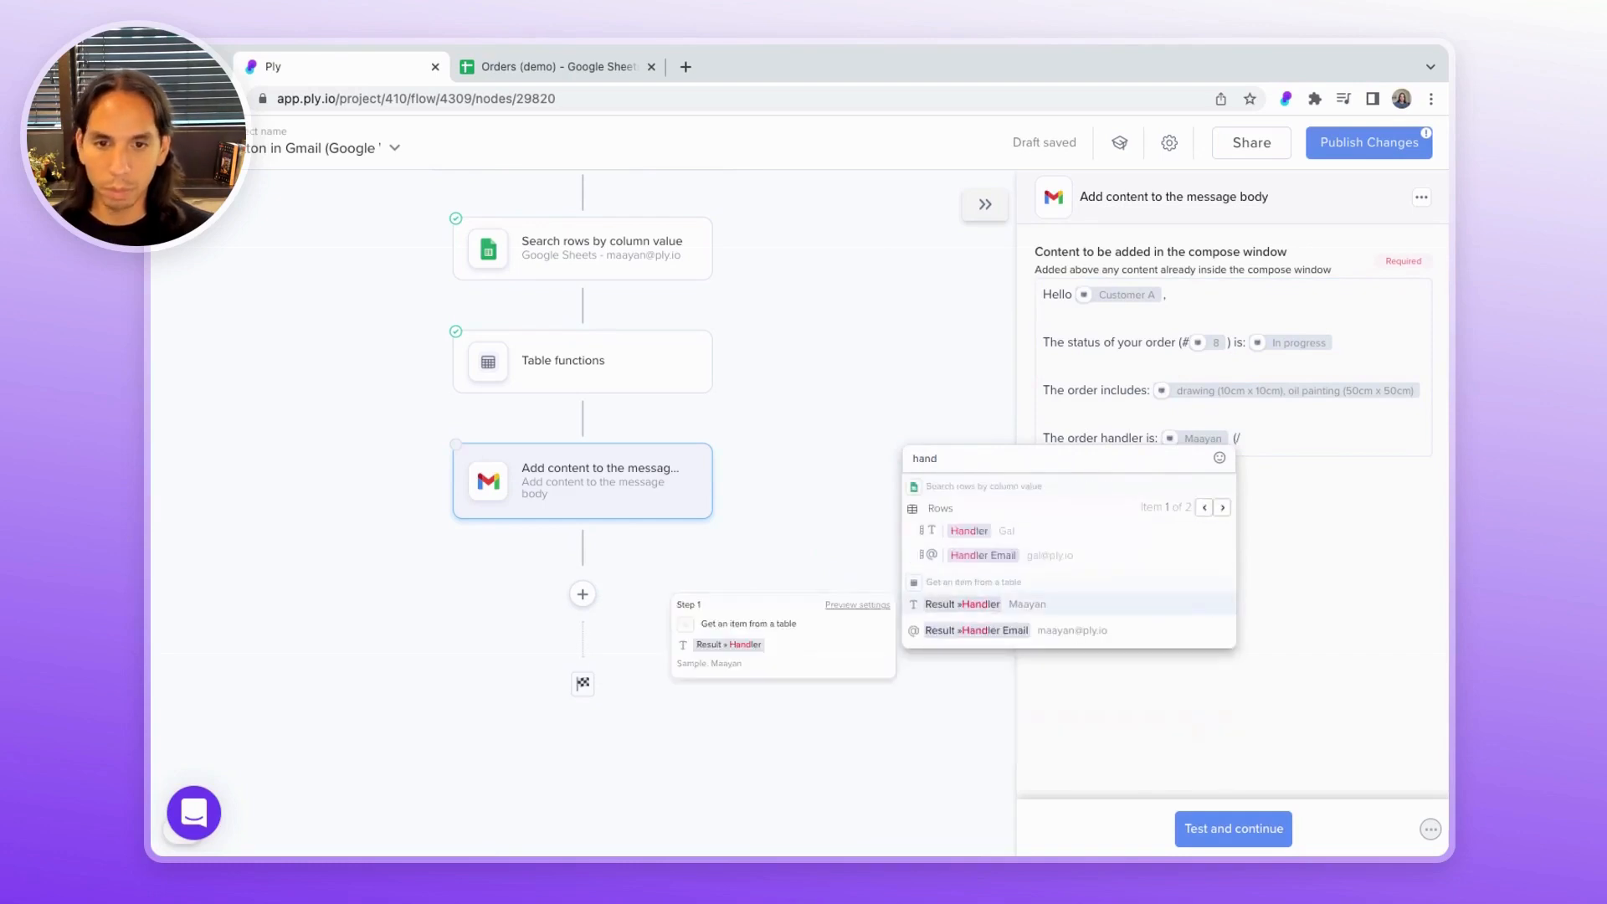
click(976, 631)
text())
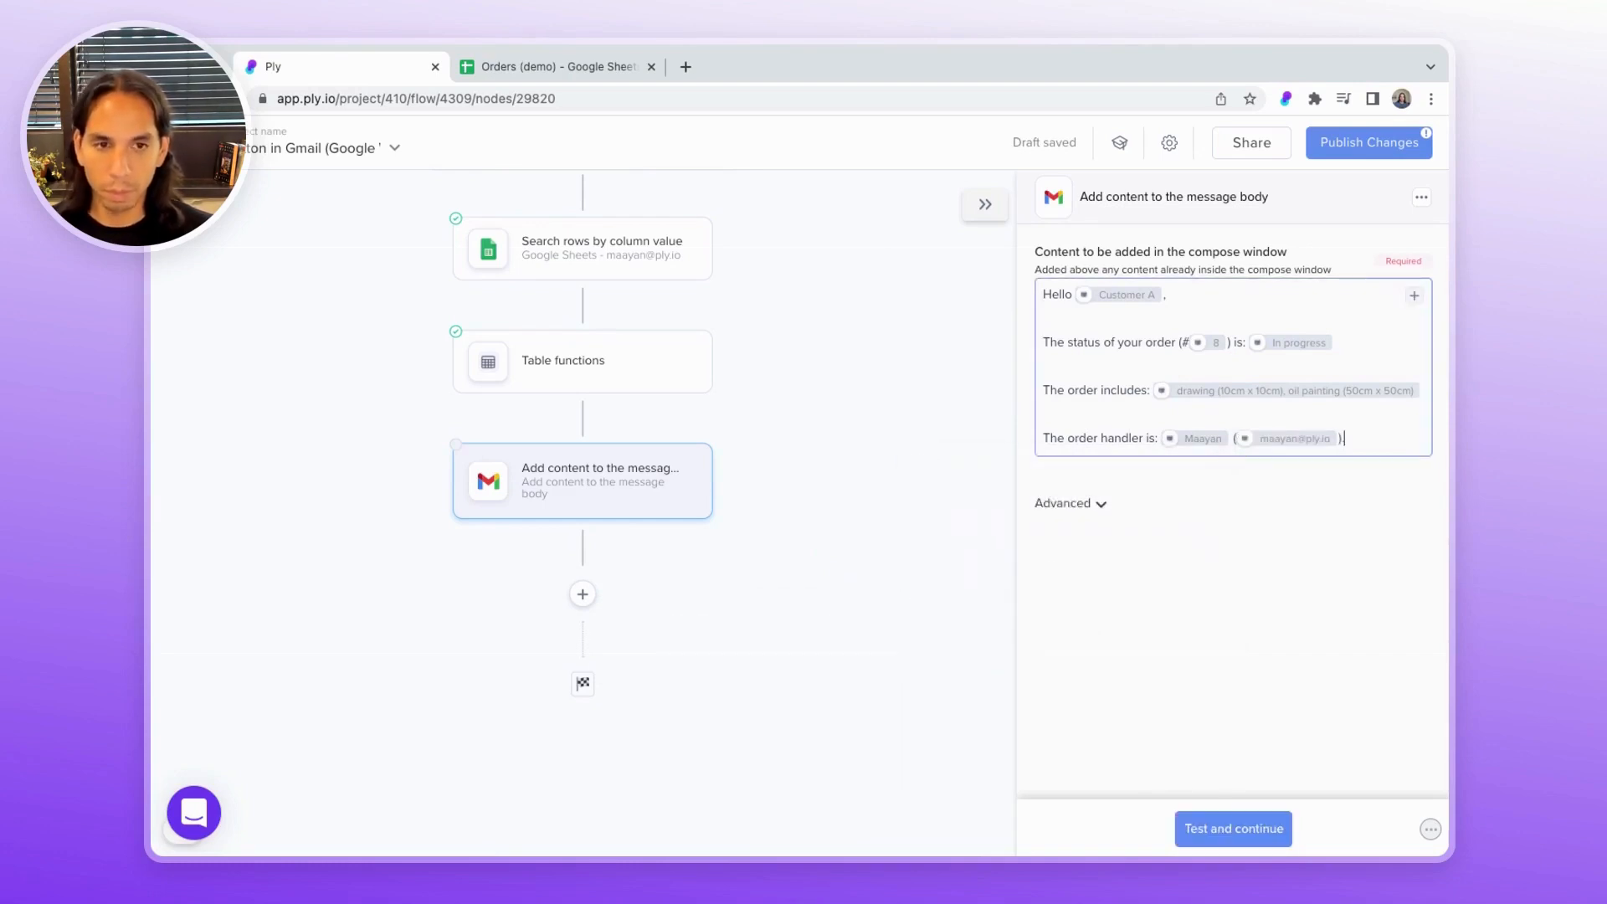
text(.)
Close the message with "Best," and the sender's first name on the line below, and test the step.
key(Return)
key(Return)
text(Best,)
key(Return)
text(Ma)
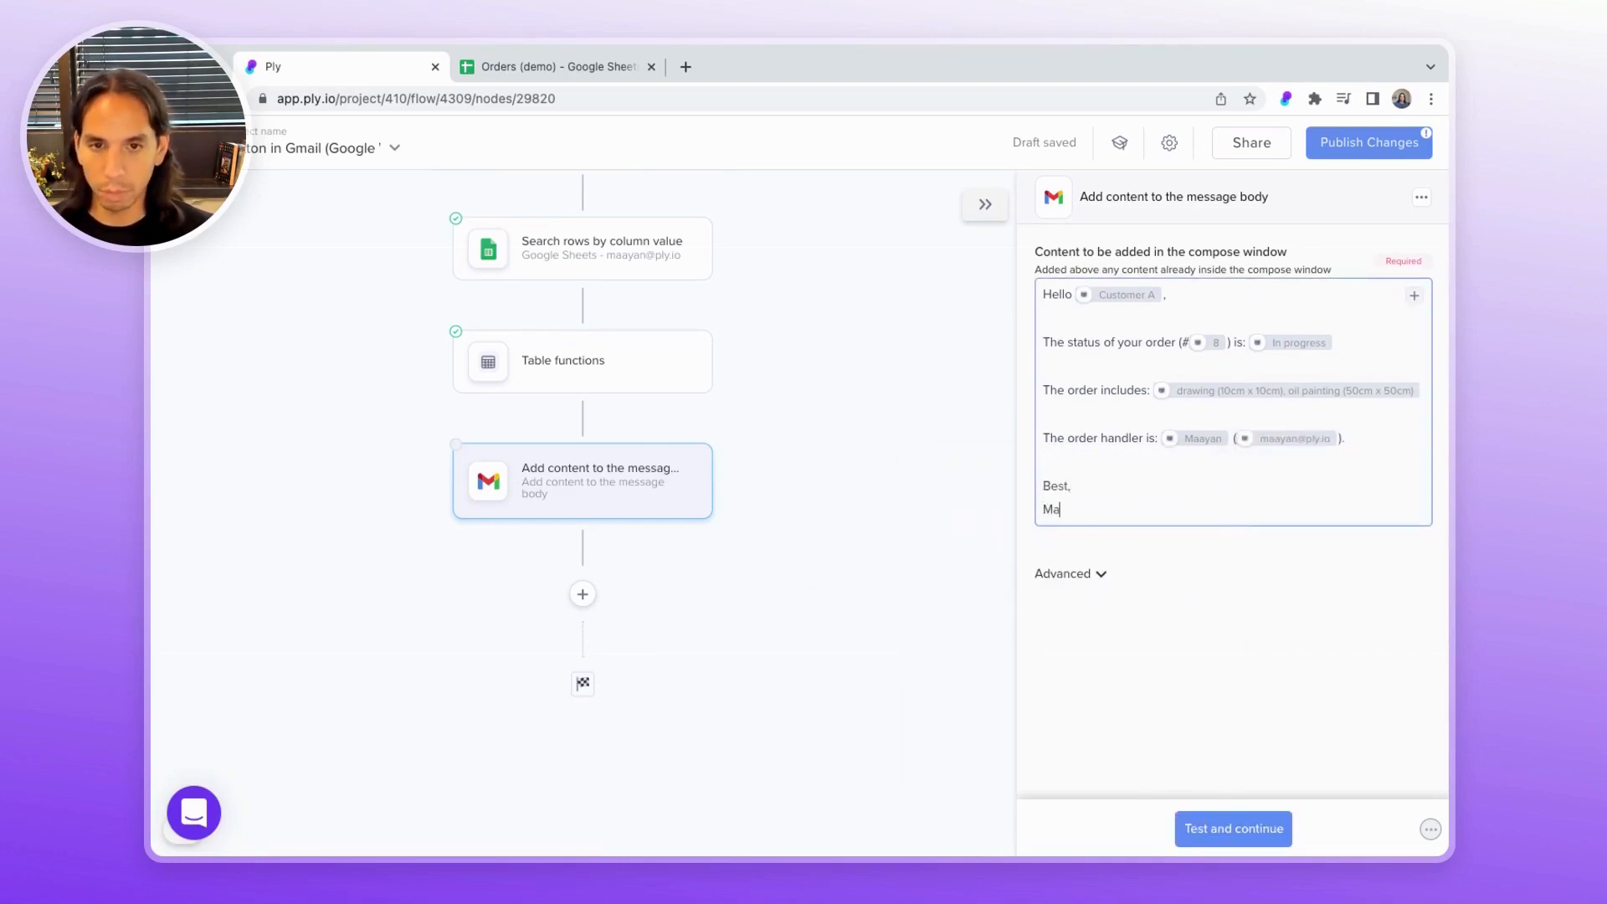
text(ayan)
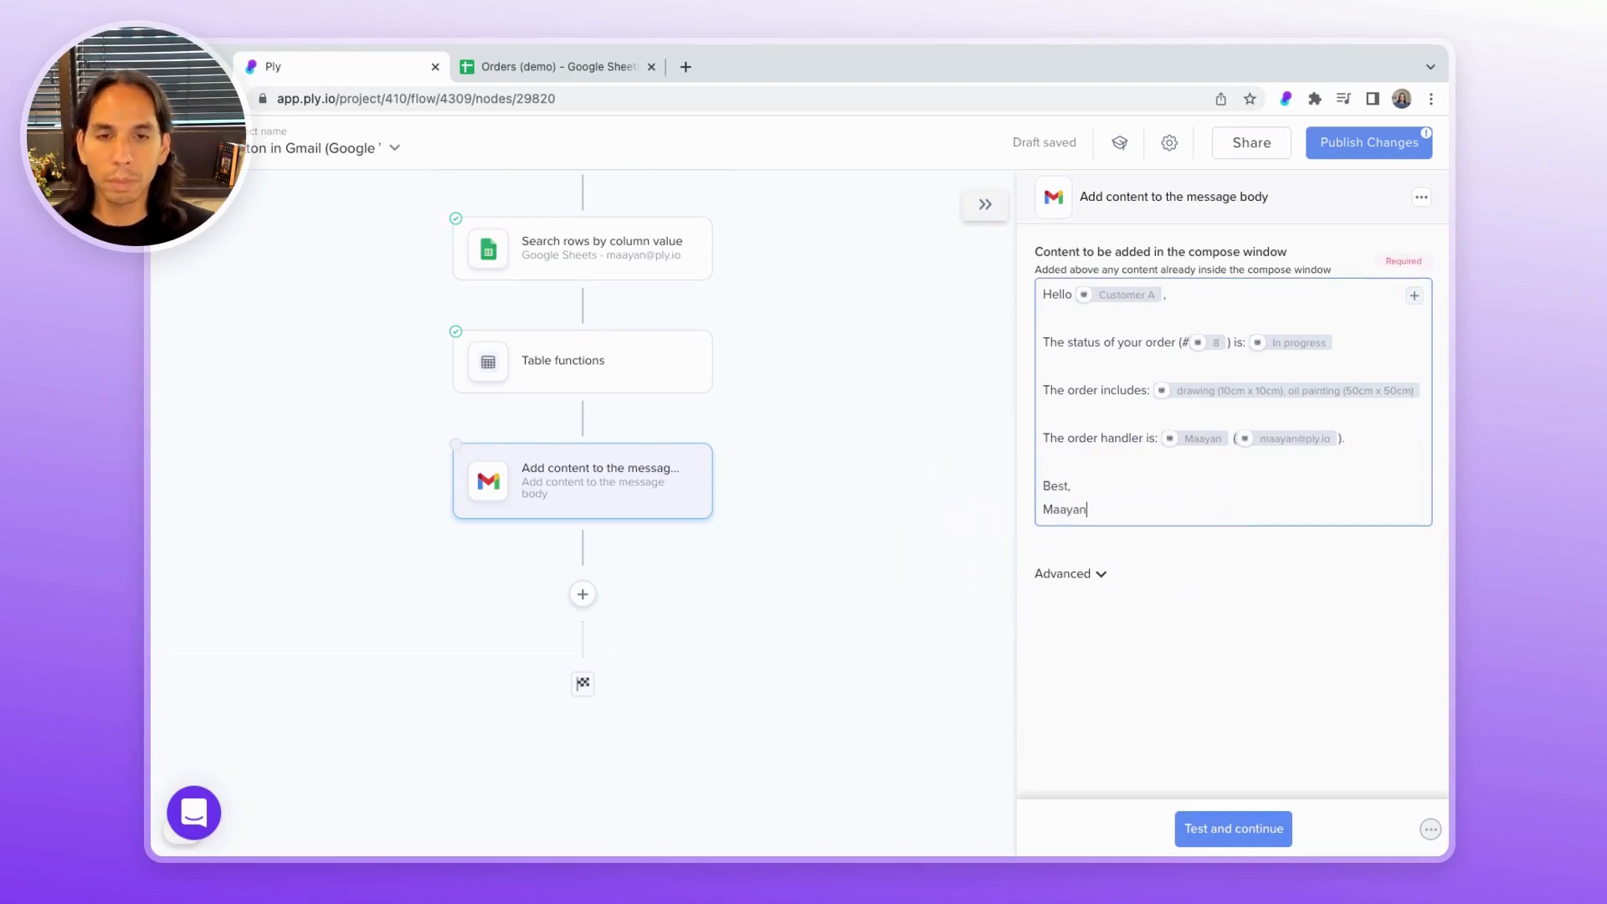
click(1214, 829)
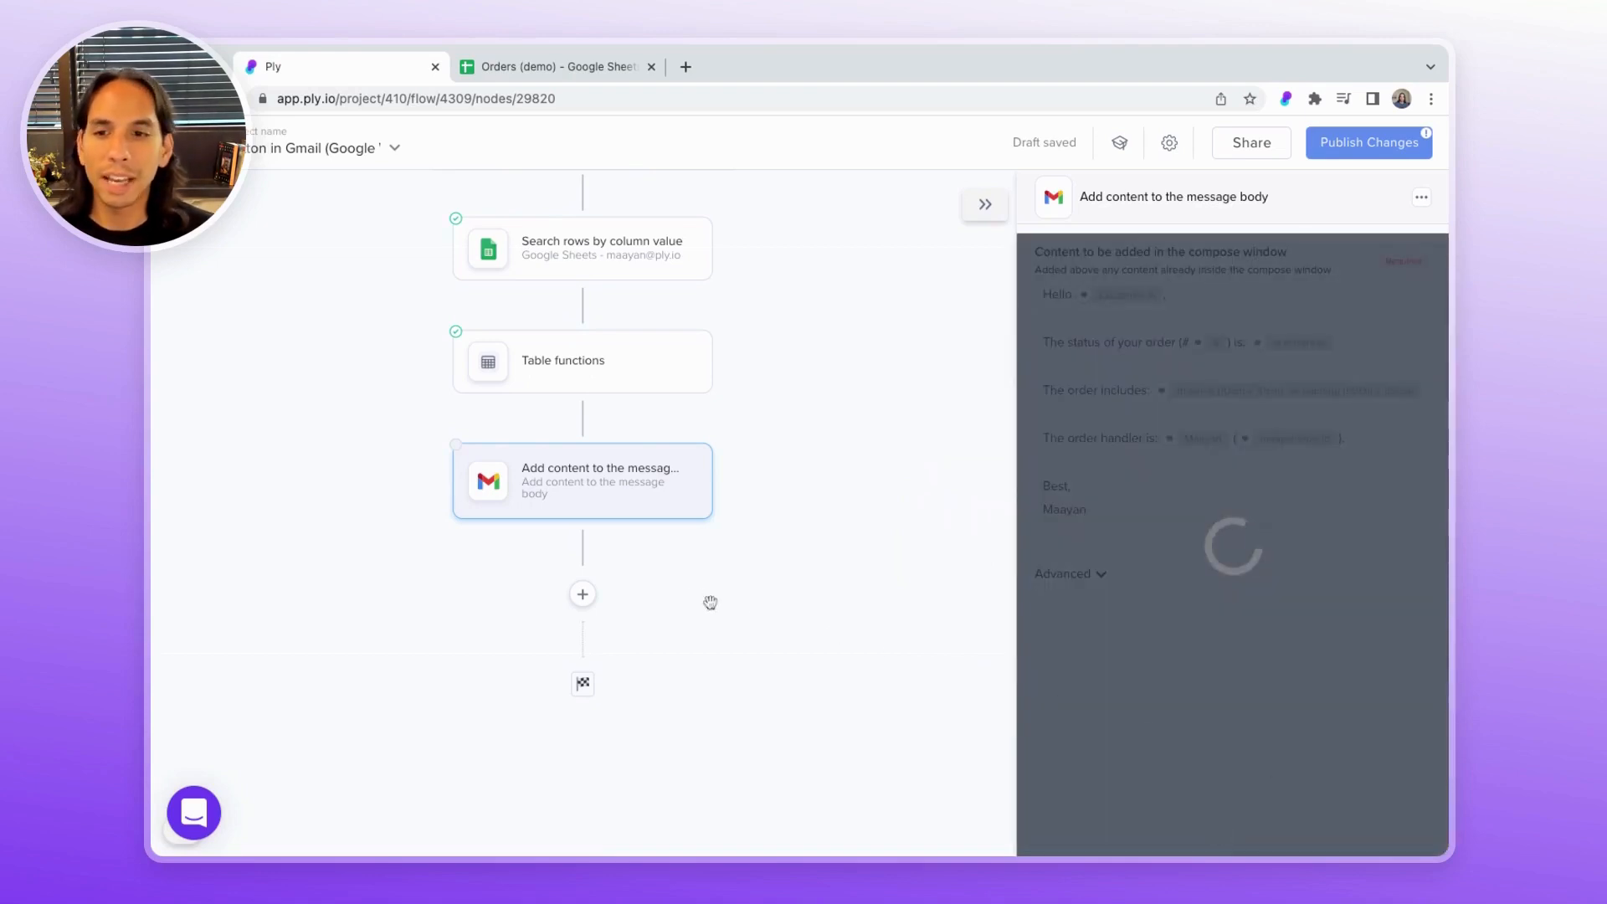
Append a Gmail (Google Workspace) step to the end of the flow with the "Add recipients" action.
click(583, 596)
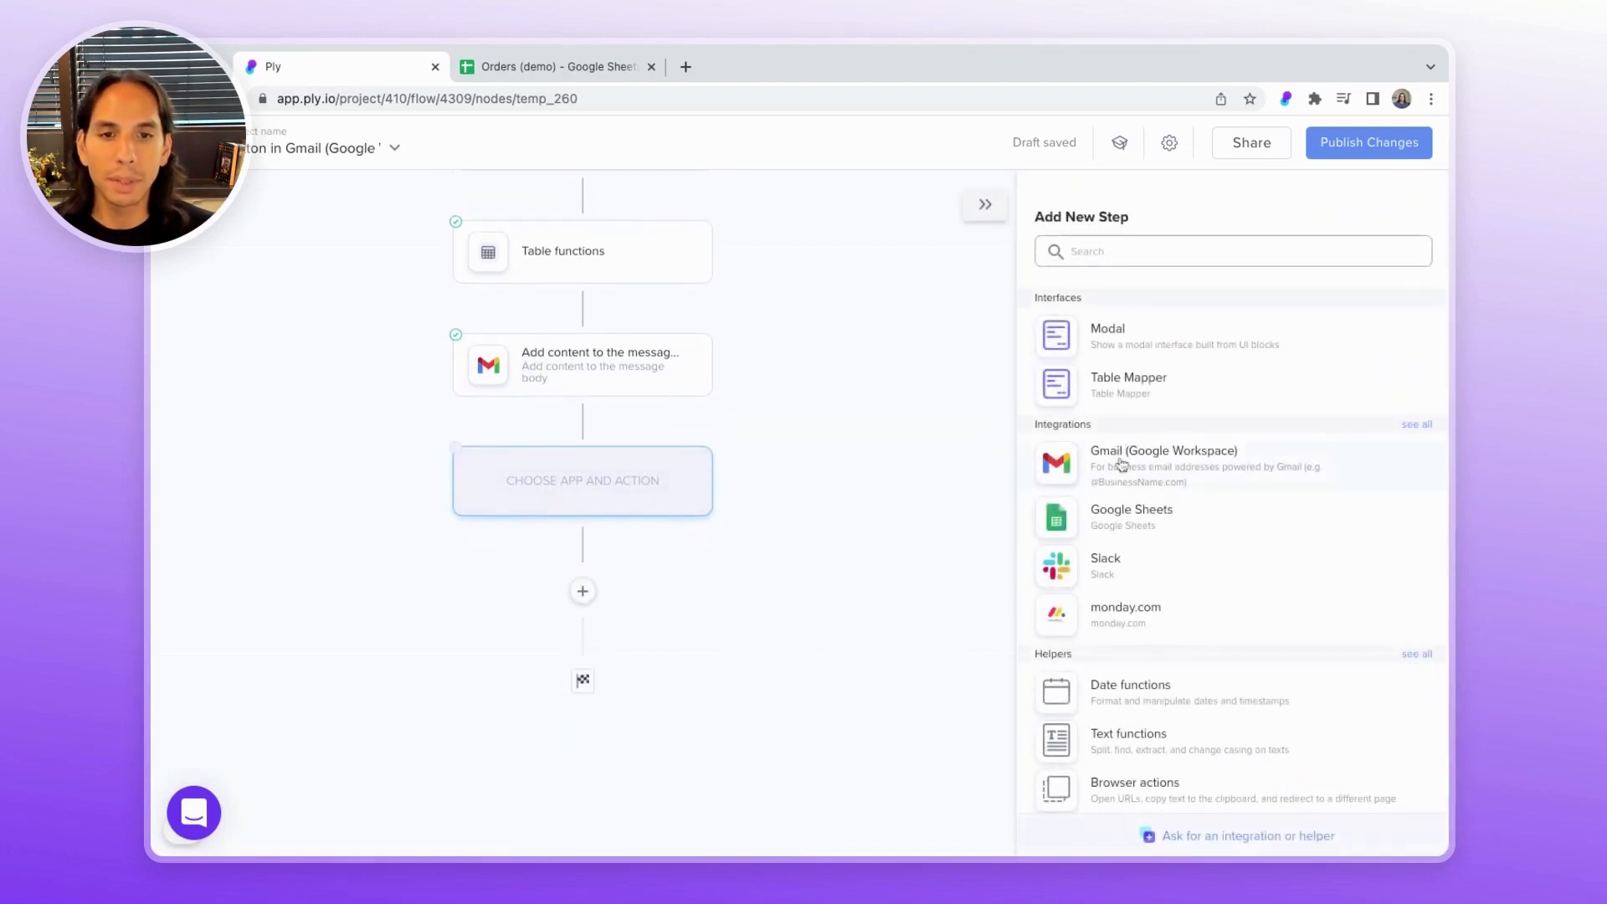
click(1121, 465)
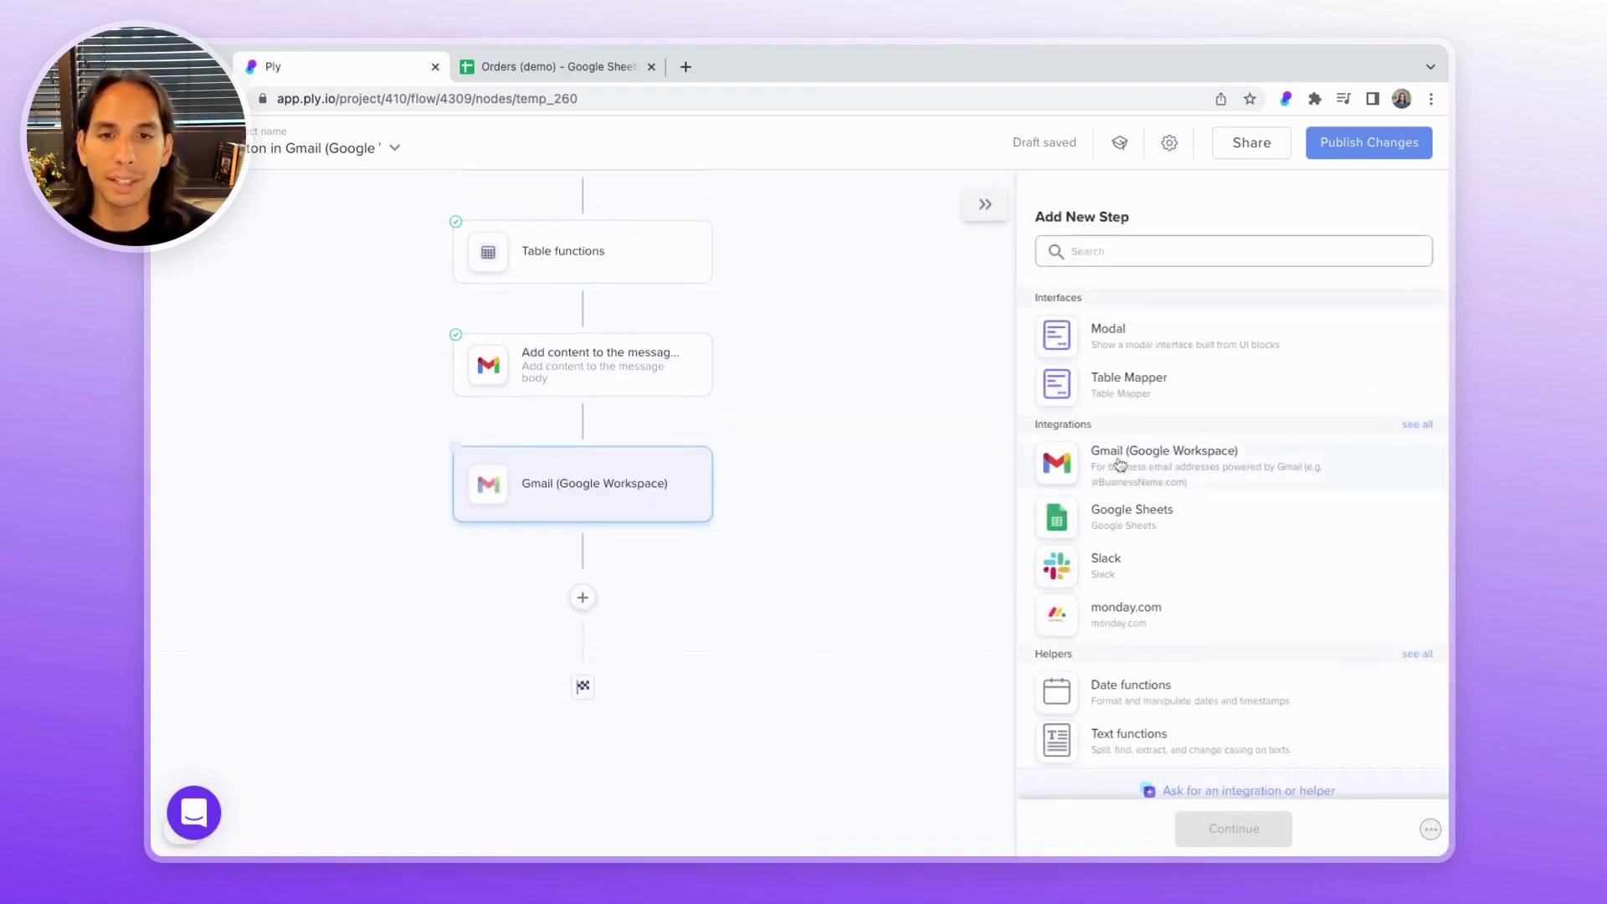
scroll(1266, 499, down, 3)
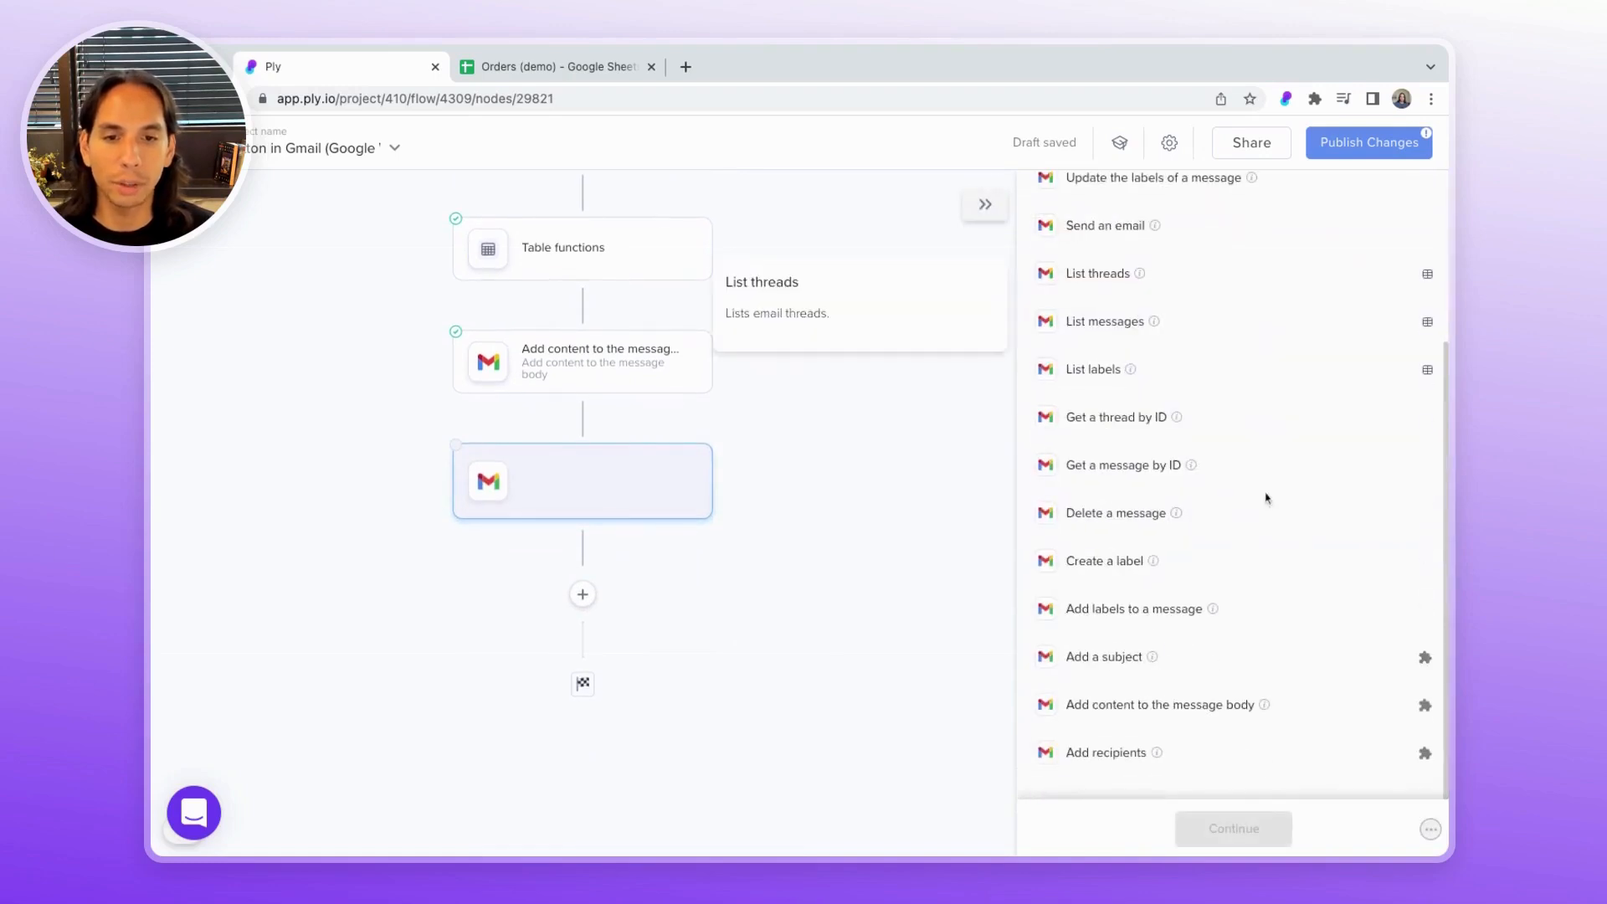
click(1135, 757)
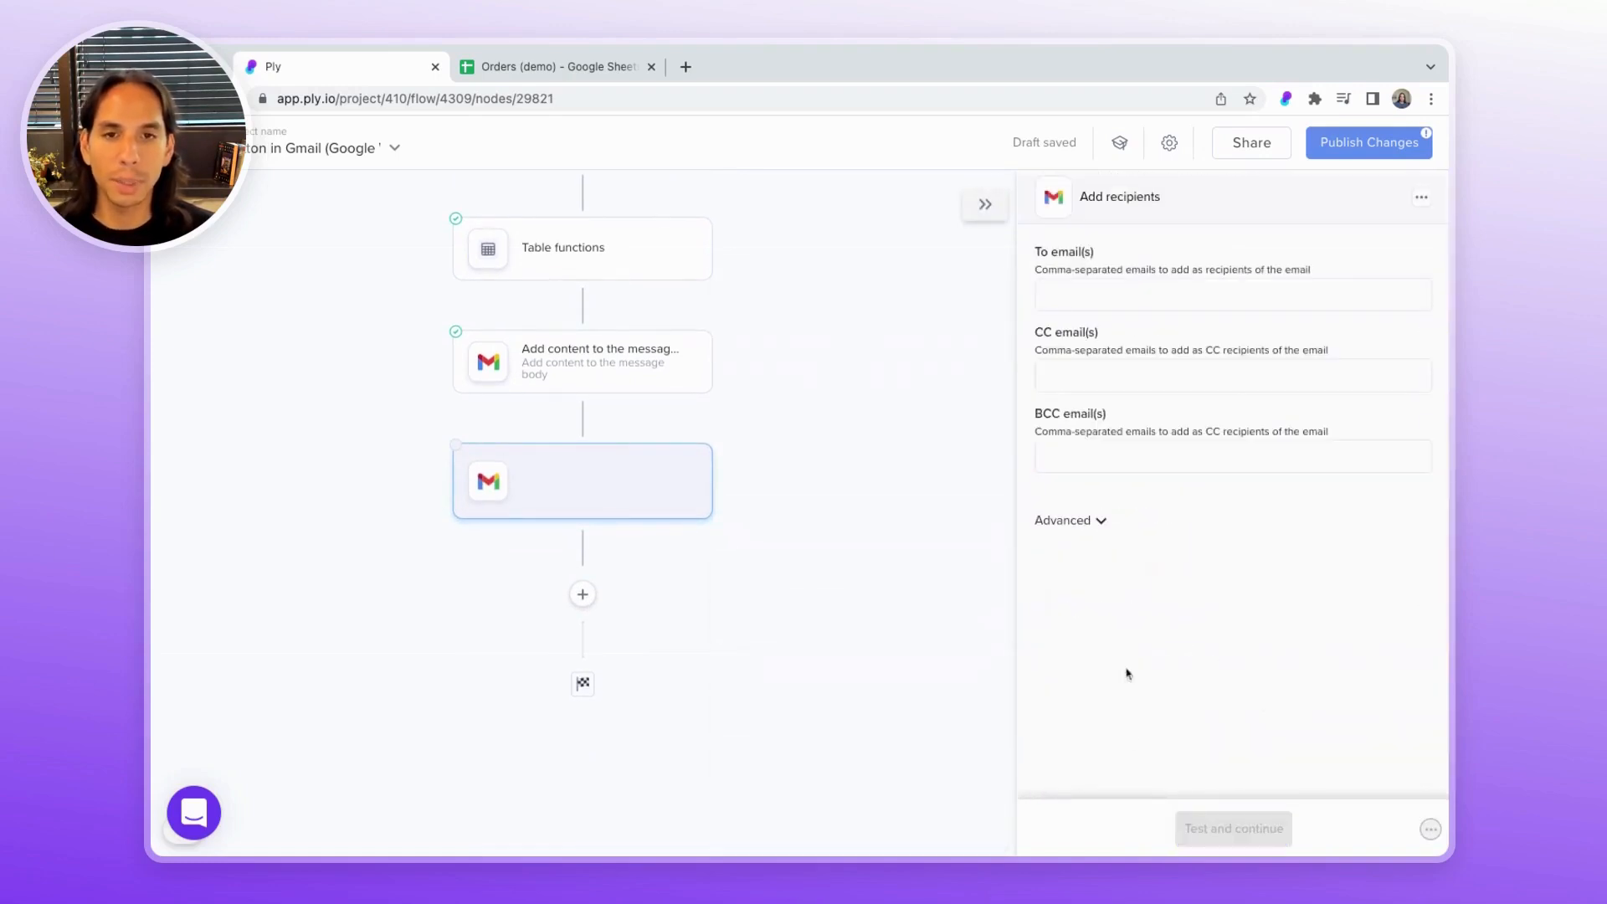
Set the CC recipients to the Handler Email from "Get an item from a table" and test the step.
click(1114, 373)
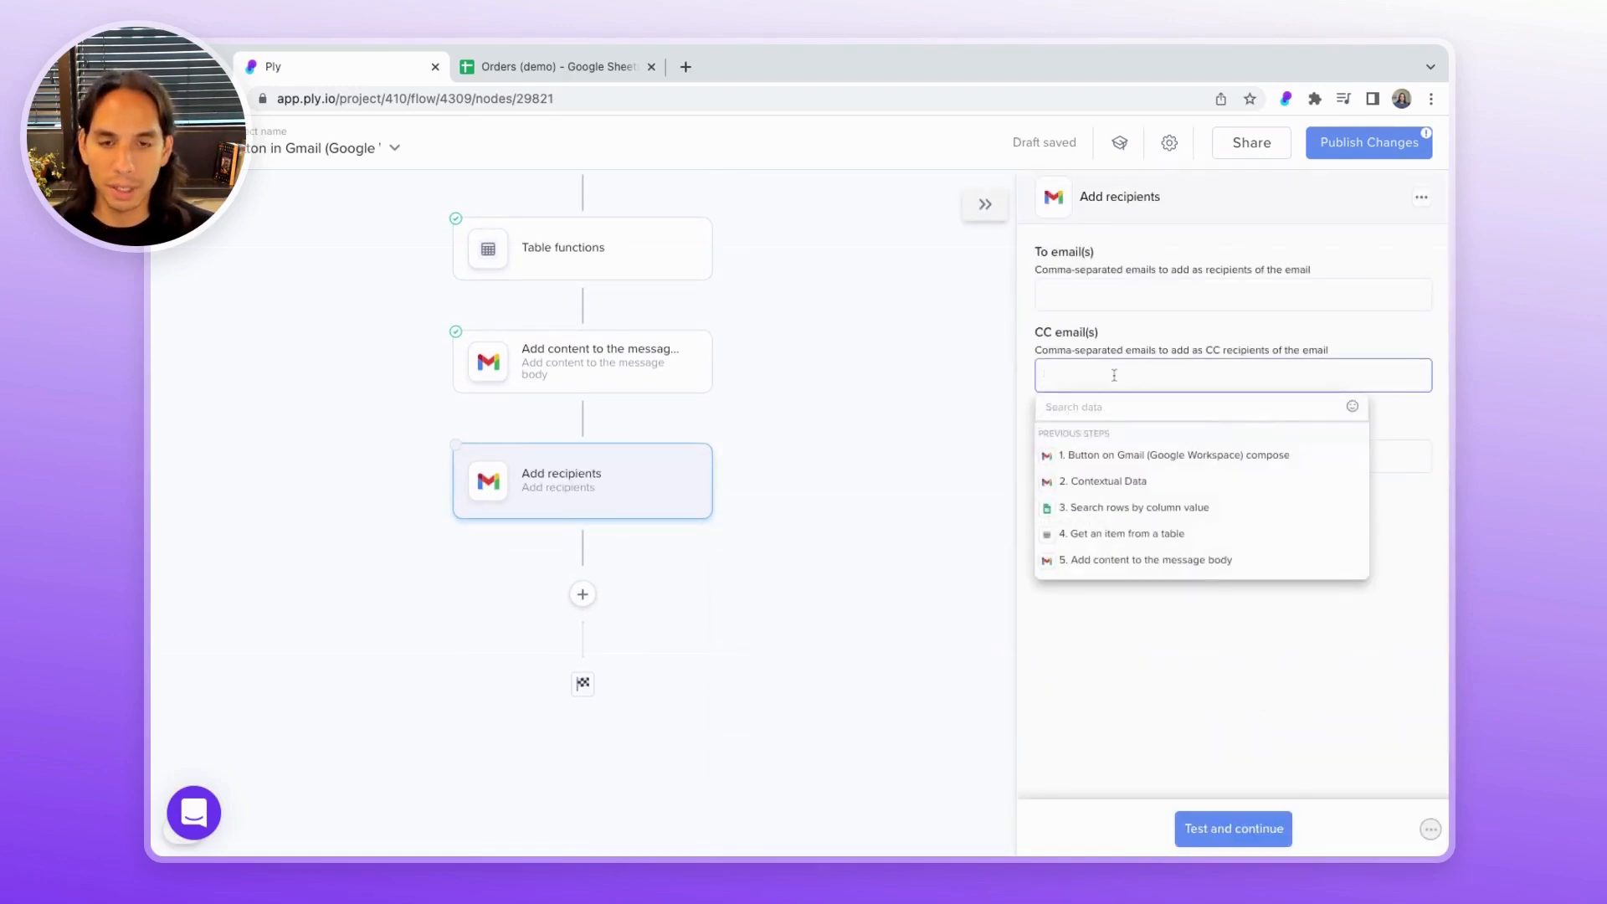
click(1093, 409)
text(hand)
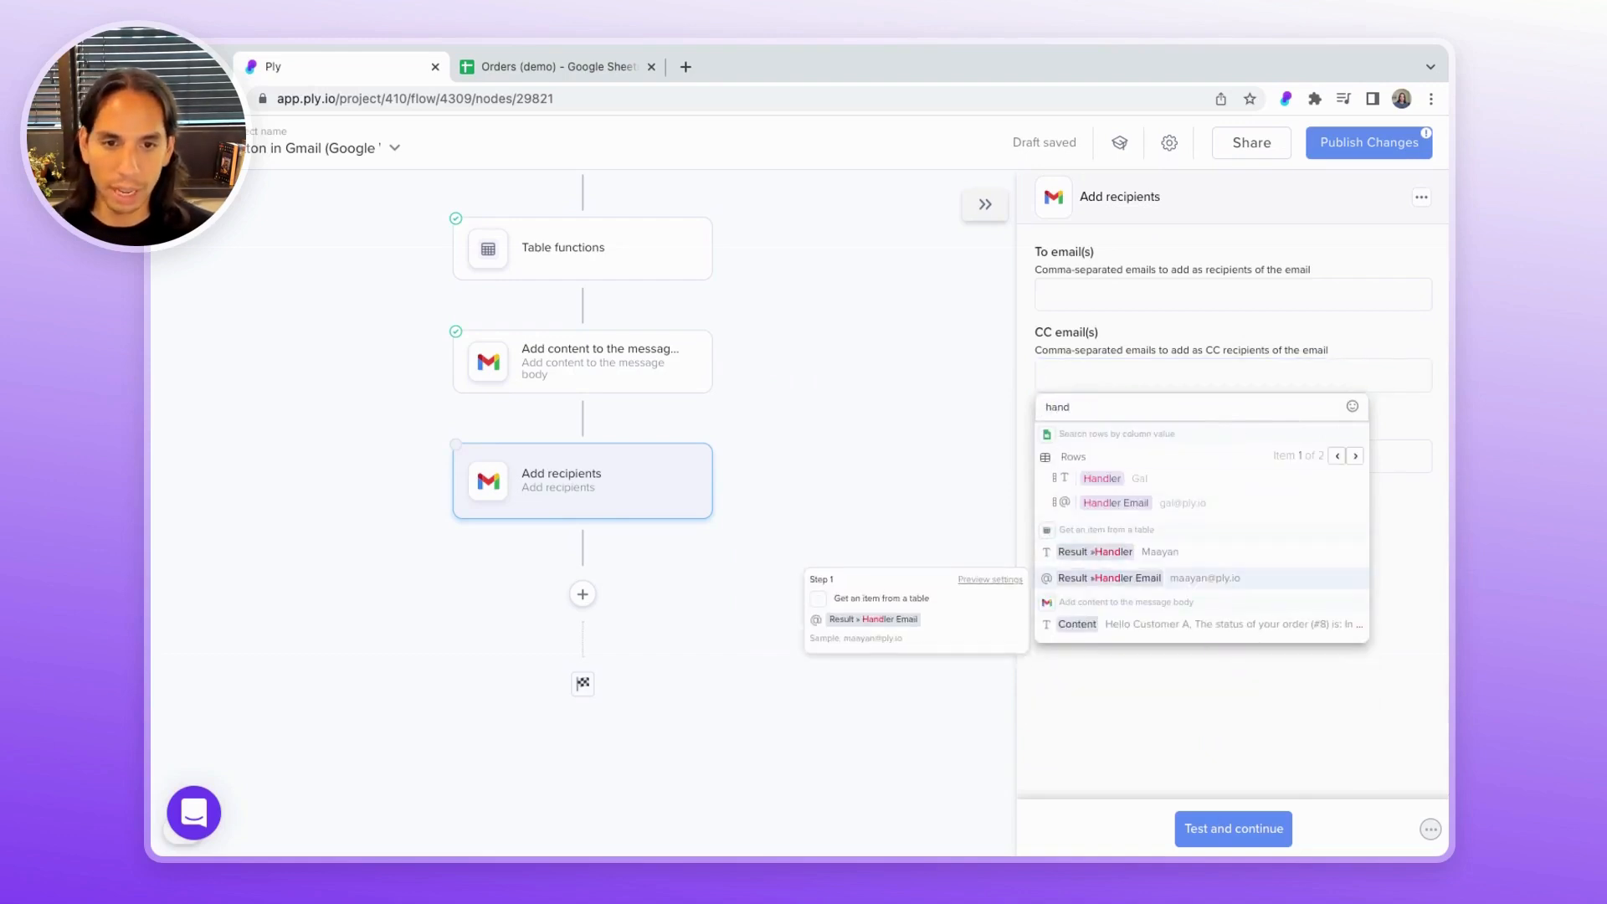
click(1206, 577)
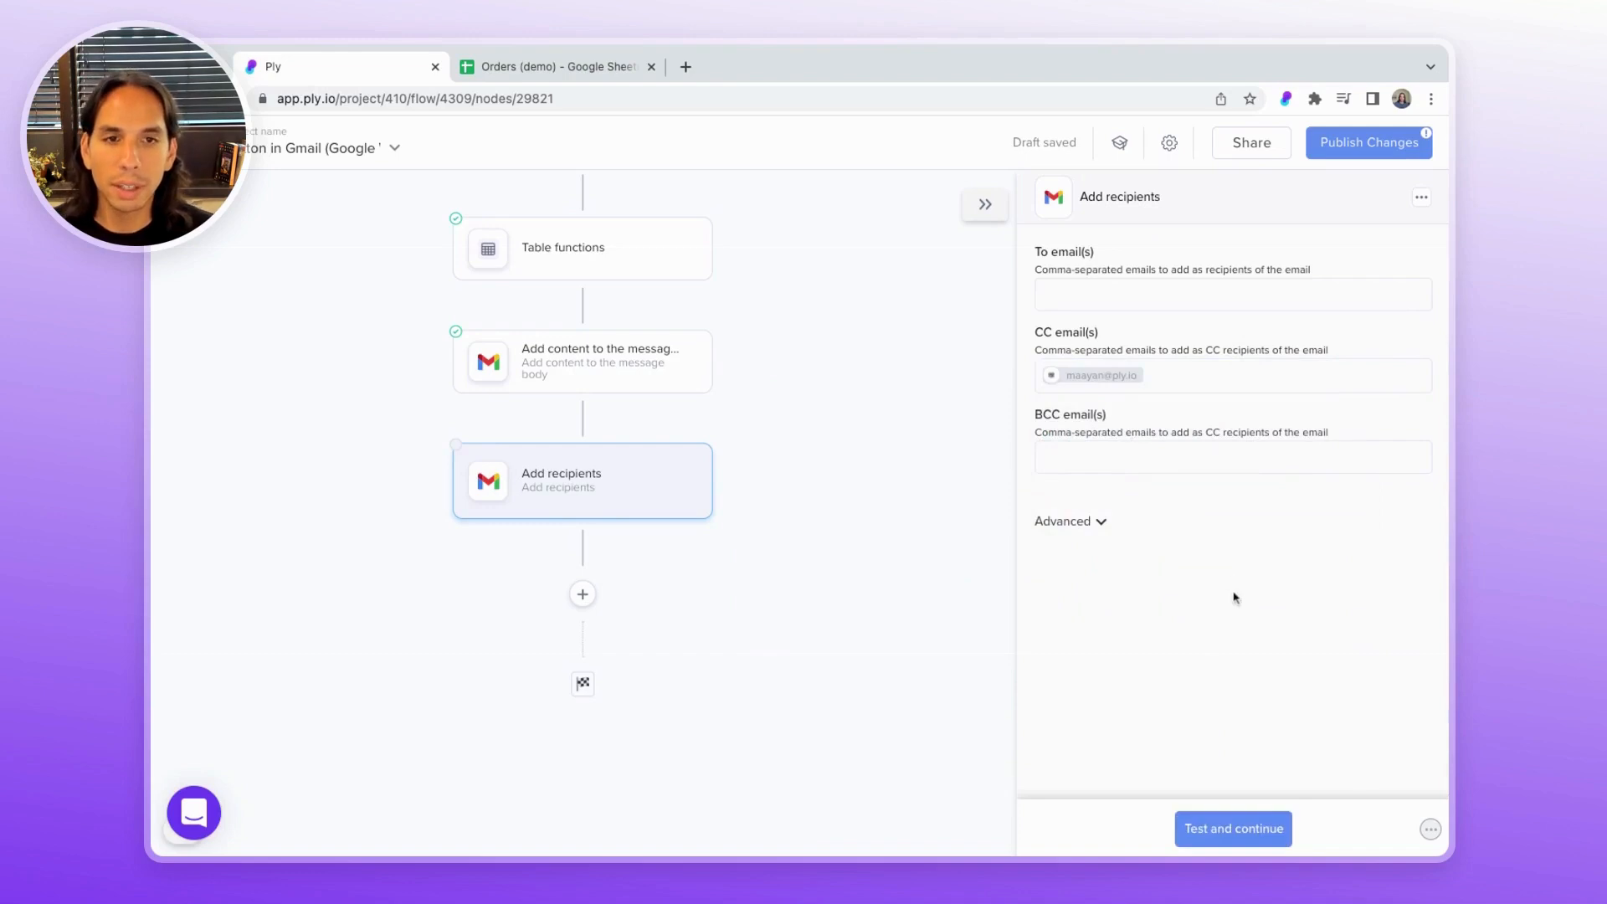
click(1233, 838)
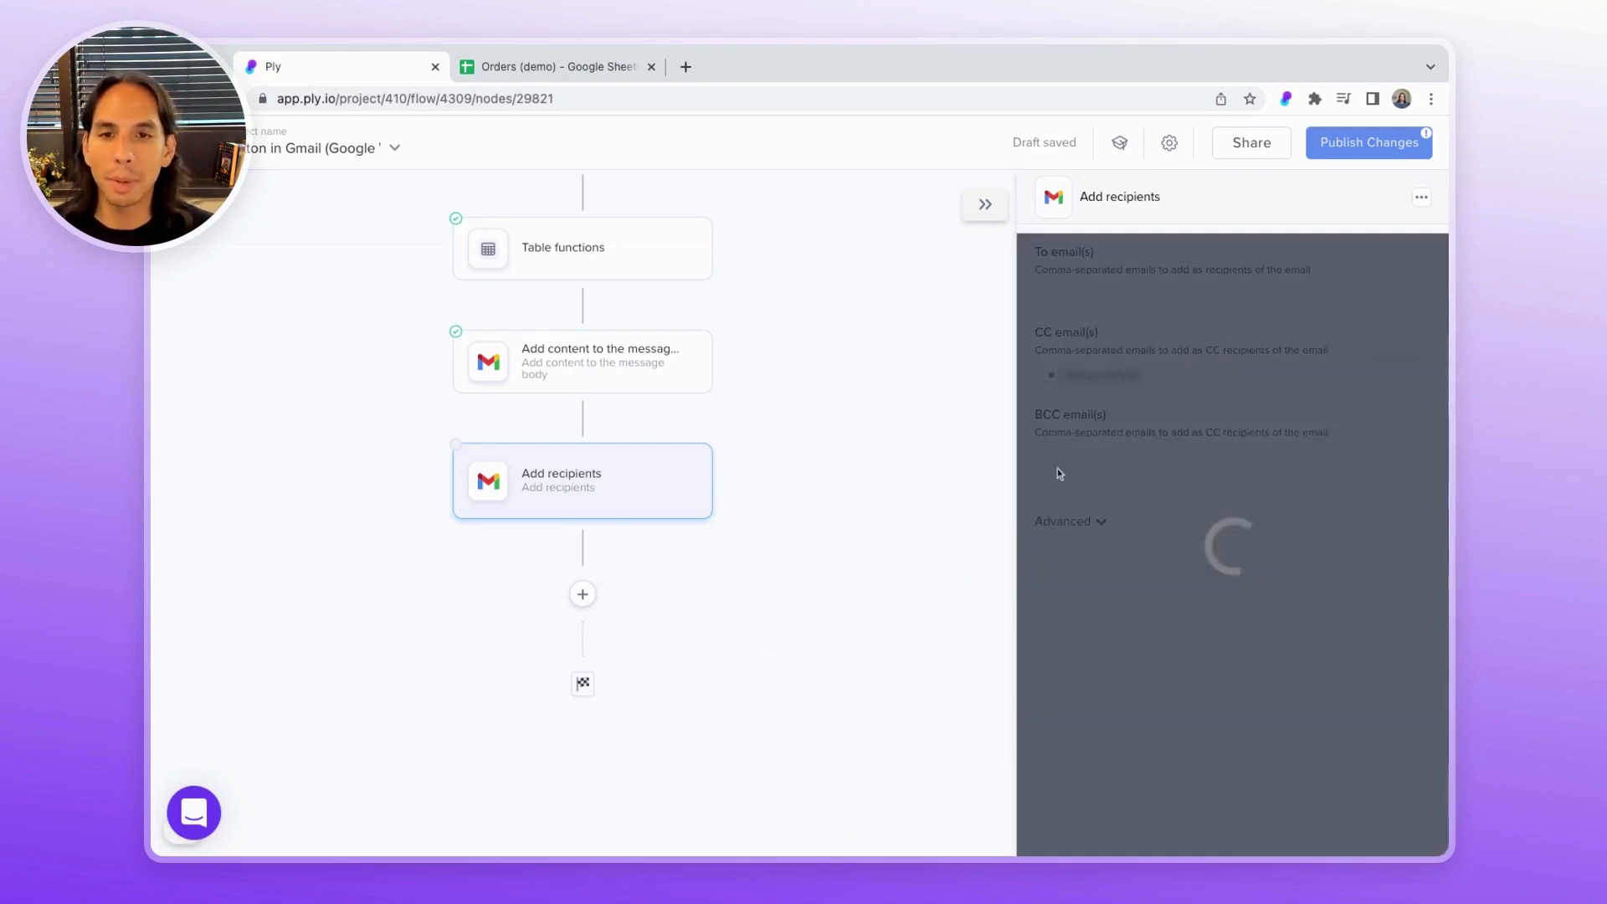
Publish the flow's changes and dismiss the sharing options.
click(1351, 148)
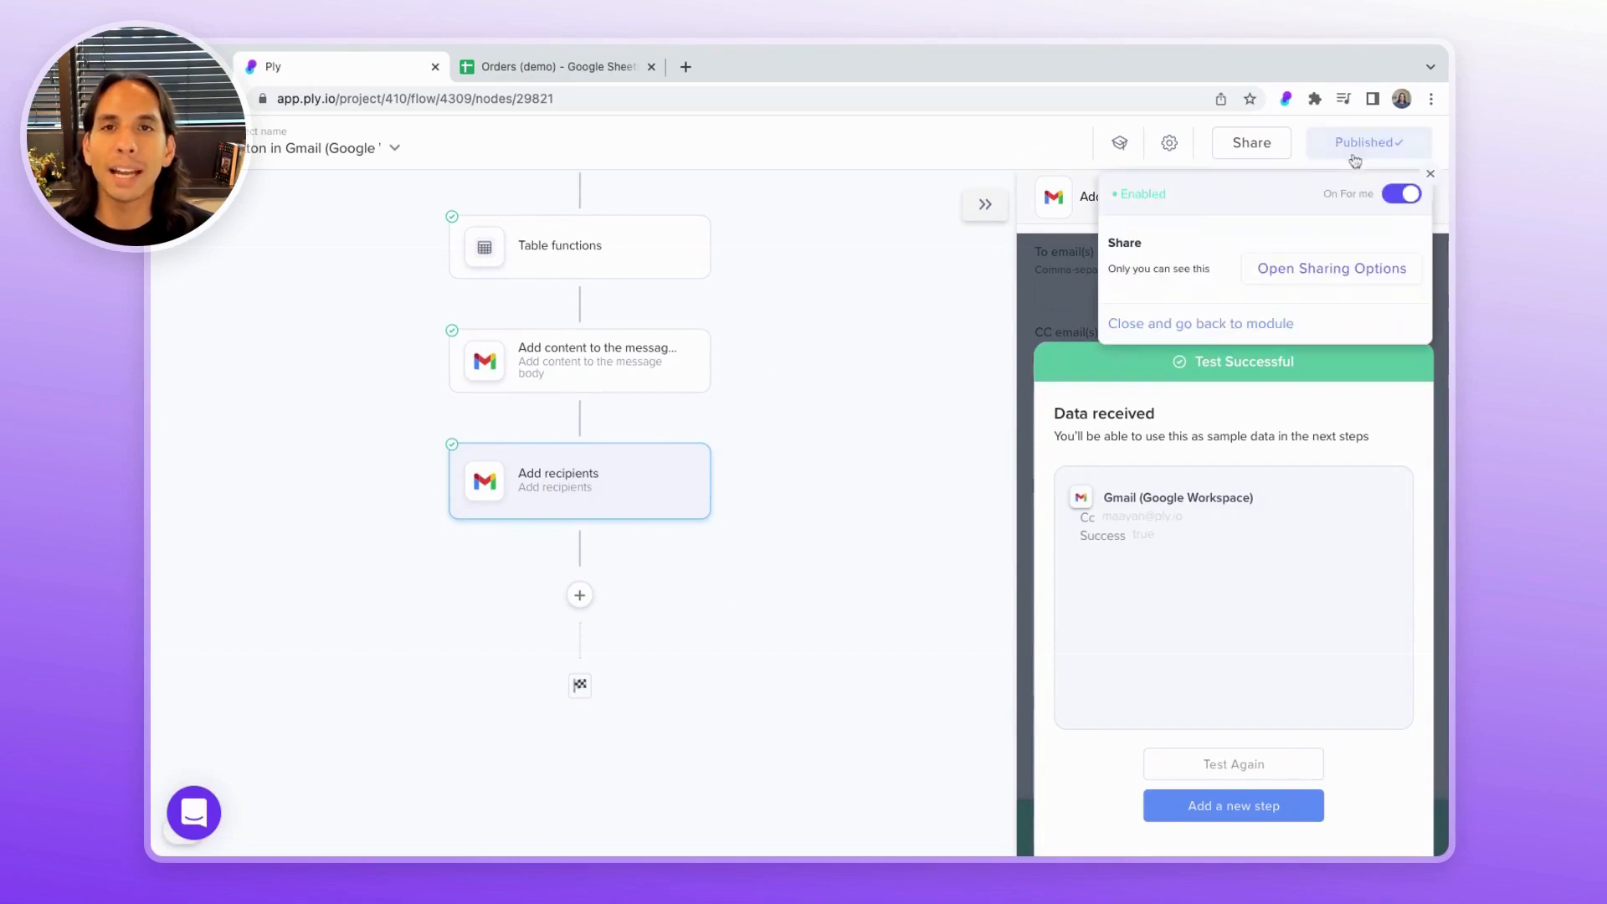
scroll(757, 318, up, 4)
click(759, 319)
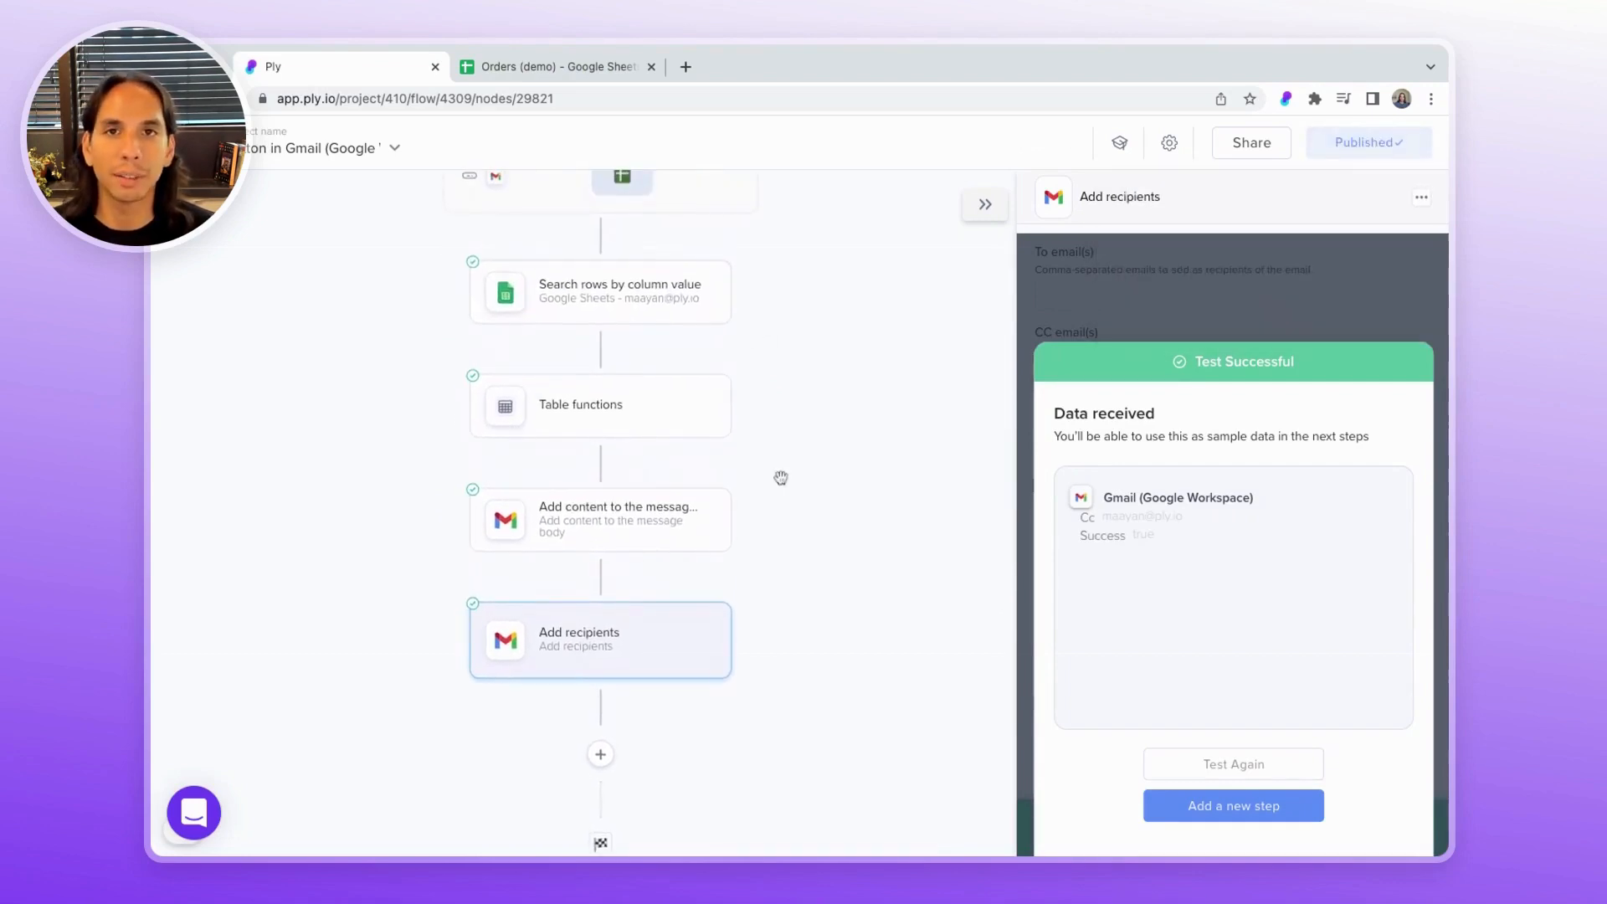